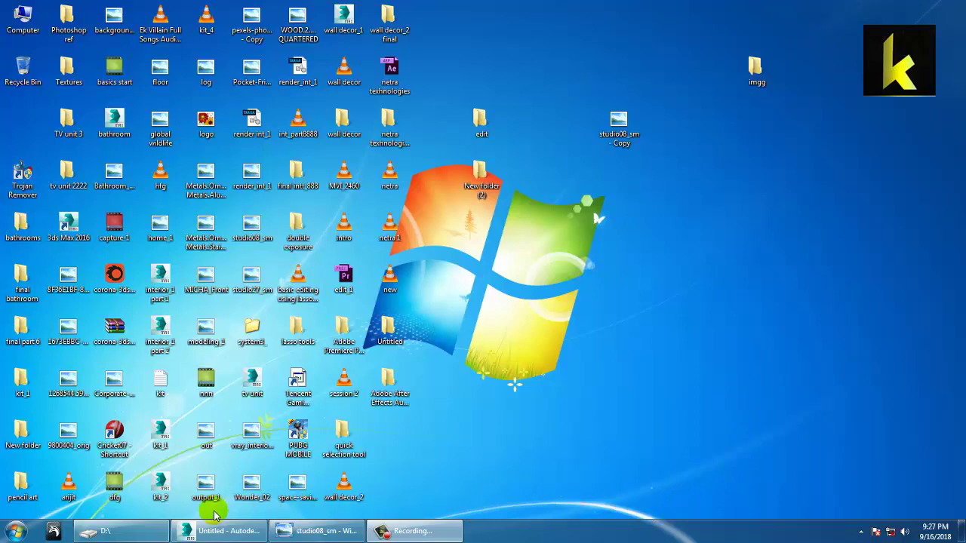
# Step: Switch to 3ds Max and make the Perspective viewport active
pyautogui.click(214, 532)
pyautogui.click(607, 247)
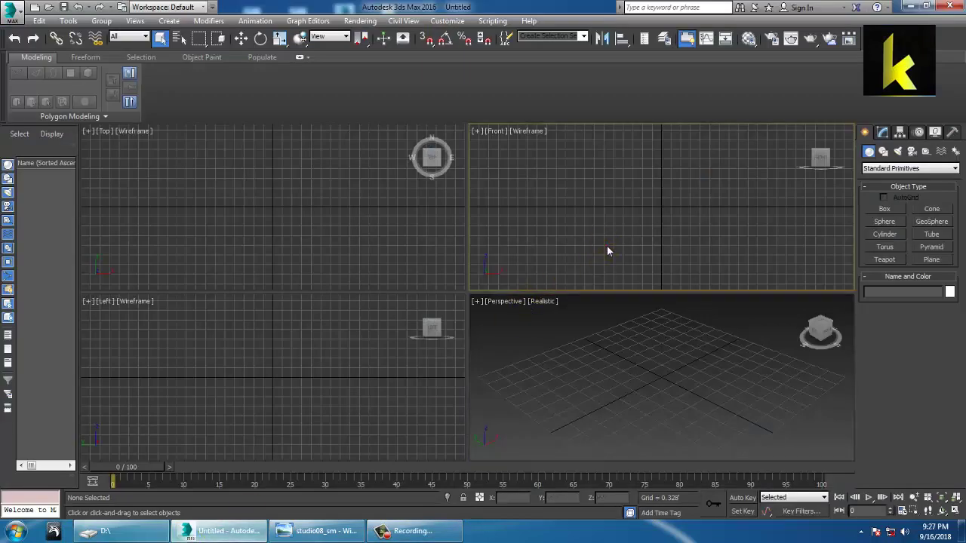
pyautogui.click(332, 226)
pyautogui.click(331, 416)
pyautogui.click(659, 412)
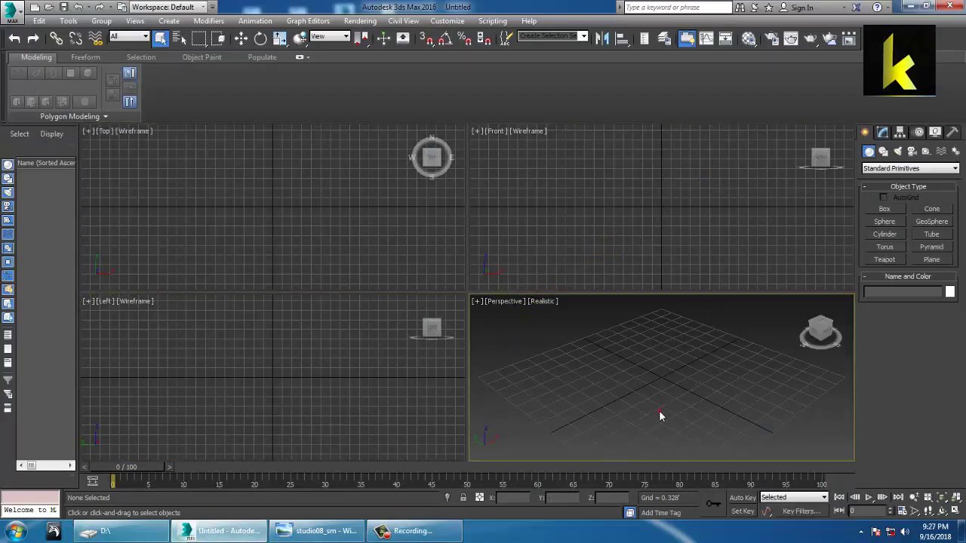
# Step: Open the desktop image studio08_sm as a reference with View Image File and move its window aside
pyautogui.click(363, 22)
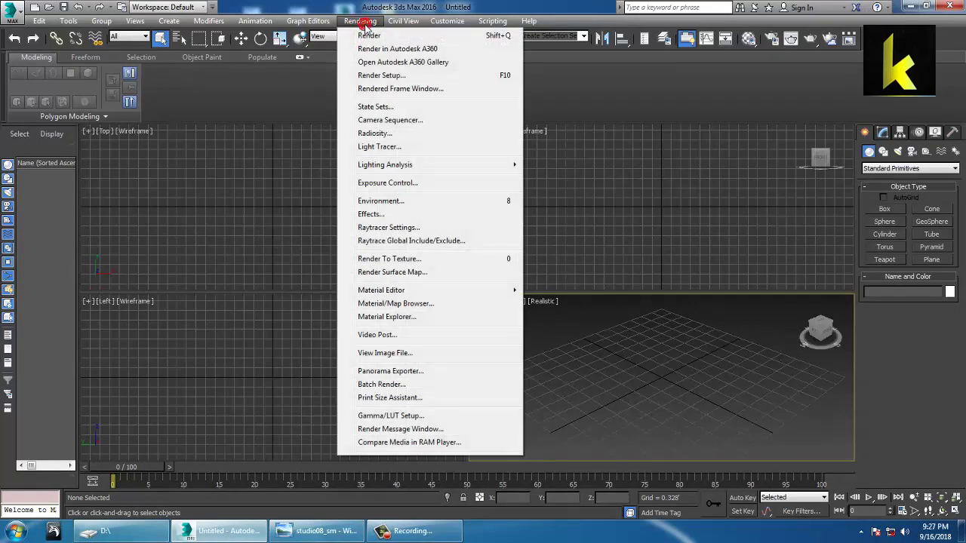
pyautogui.click(427, 352)
pyautogui.click(157, 141)
pyautogui.press('s')
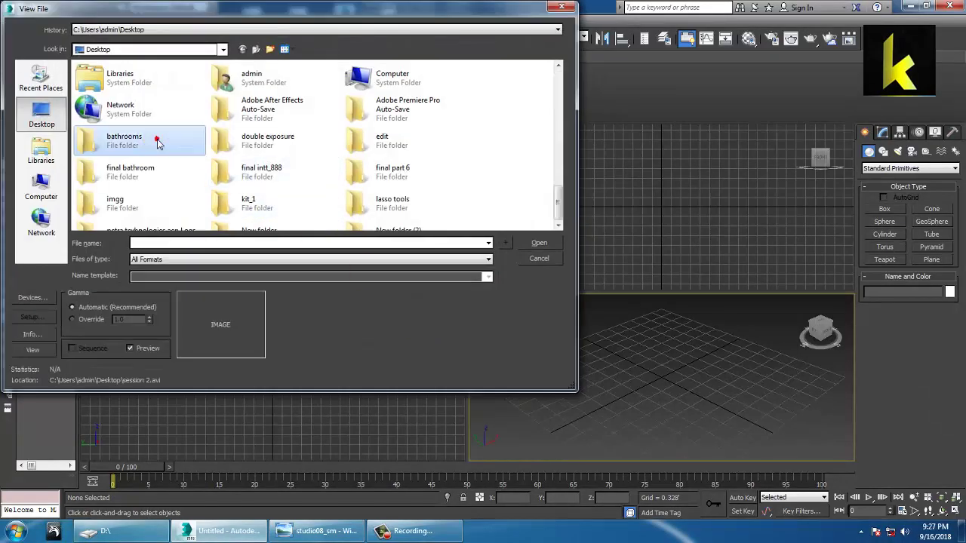
pyautogui.click(215, 130)
pyautogui.click(129, 161)
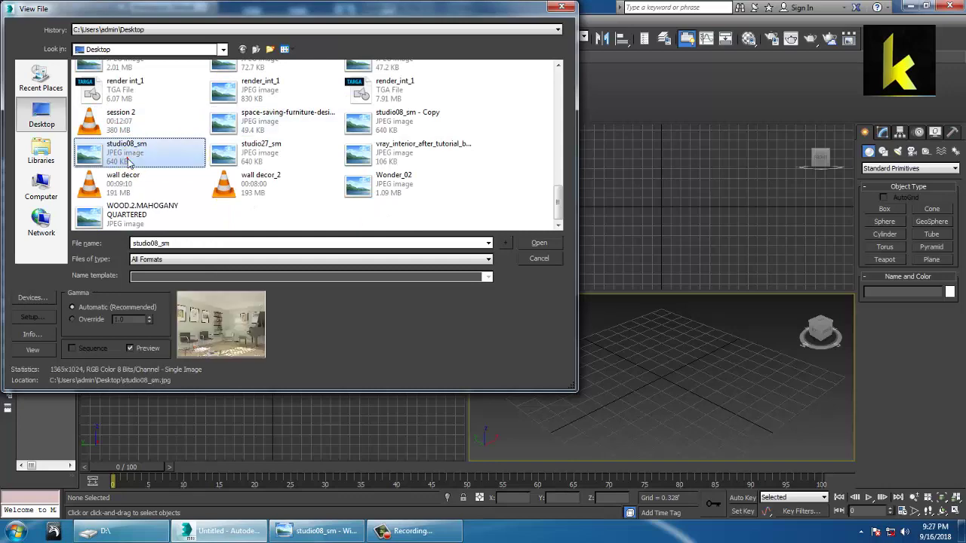
pyautogui.doubleClick(128, 163)
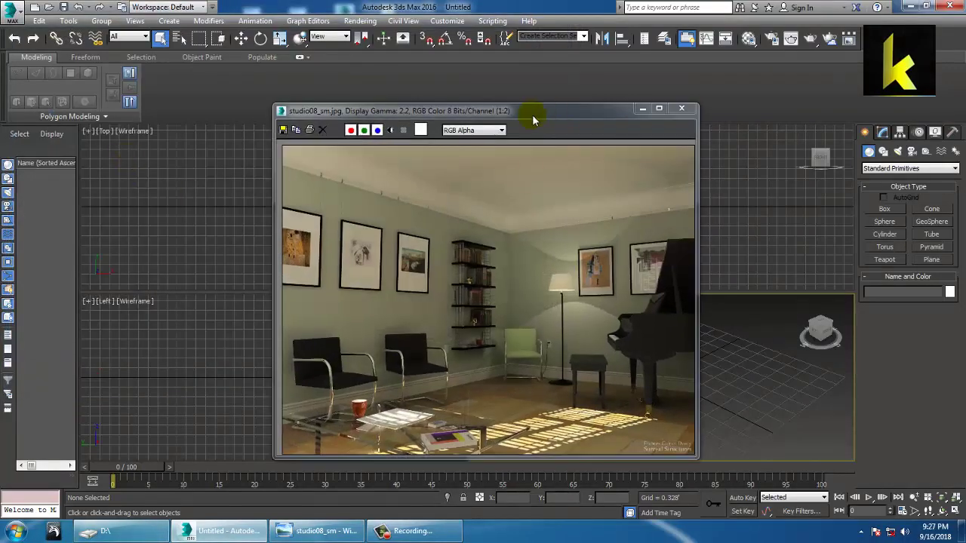
pyautogui.moveTo(532, 113); pyautogui.dragTo(337, 74)
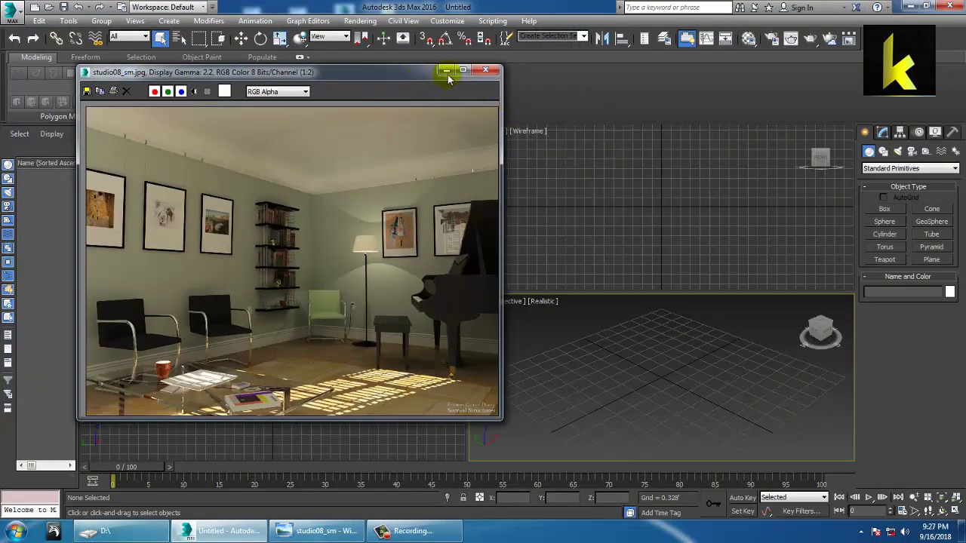
# Step: Check the pixel dimensions of the desktop file studio08_sm - Copy in its properties, and return to 3ds Max
pyautogui.press('super+d')
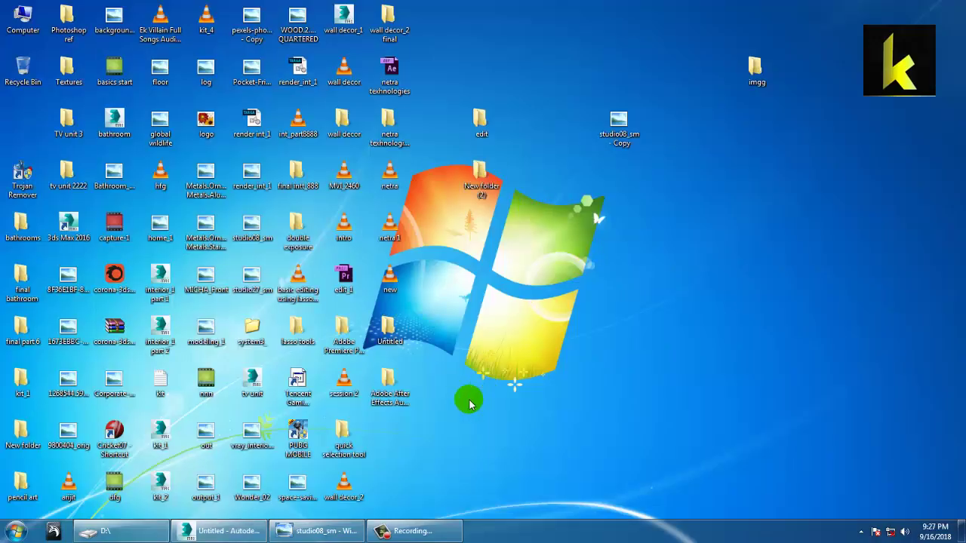
pyautogui.rightClick(619, 124)
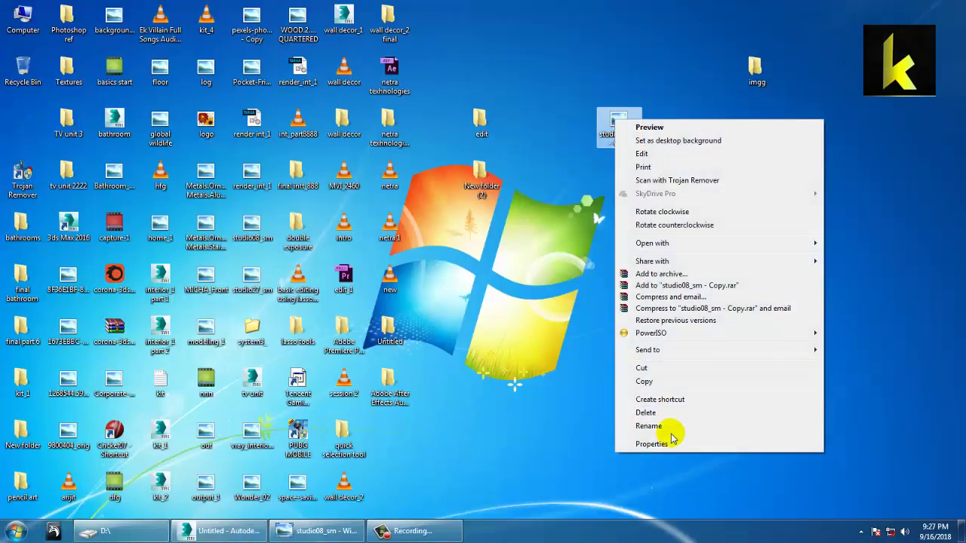
pyautogui.click(677, 446)
pyautogui.click(697, 148)
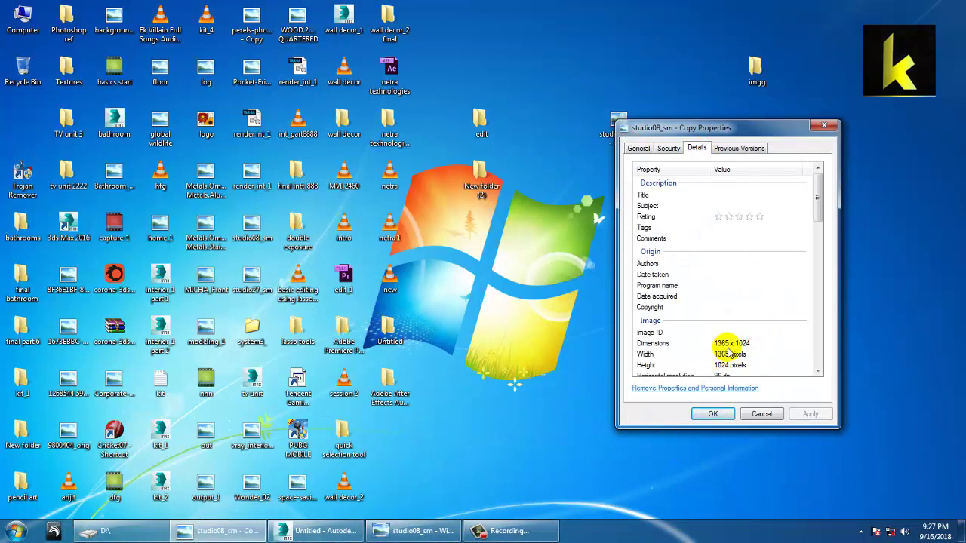
pyautogui.click(762, 413)
pyautogui.click(207, 531)
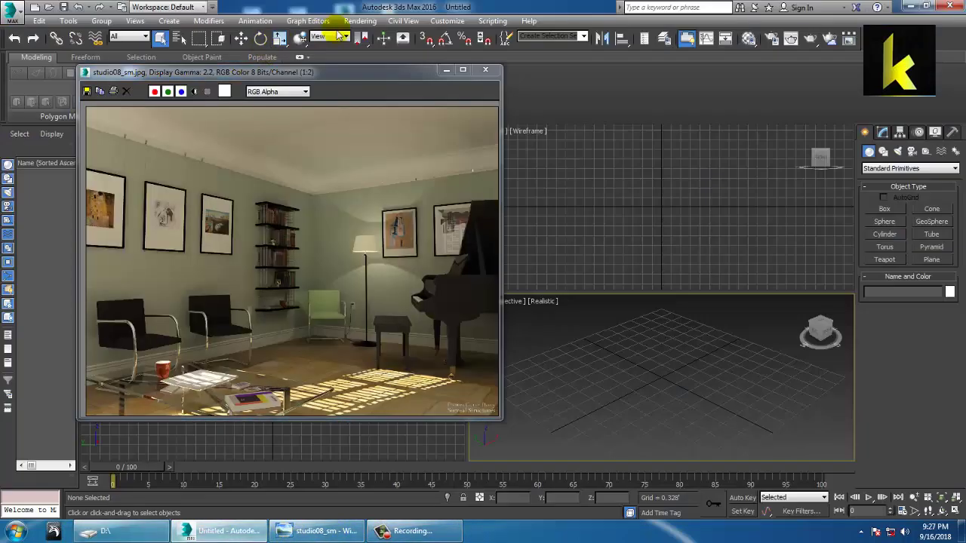
# Step: Set the render output size to 1365 x 1024 with Force 2-Sided enabled, run a test render and minimise the render setup
pyautogui.click(361, 20)
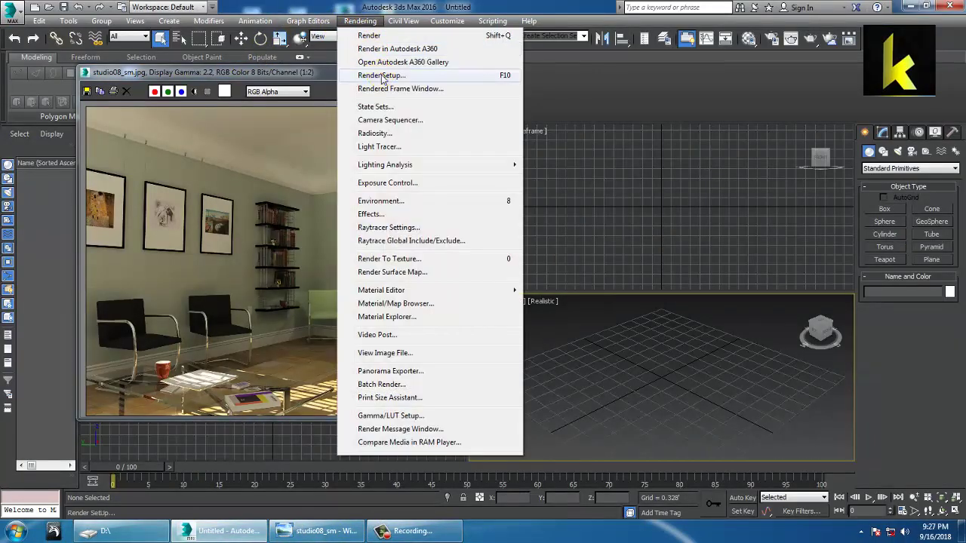
pyautogui.click(377, 71)
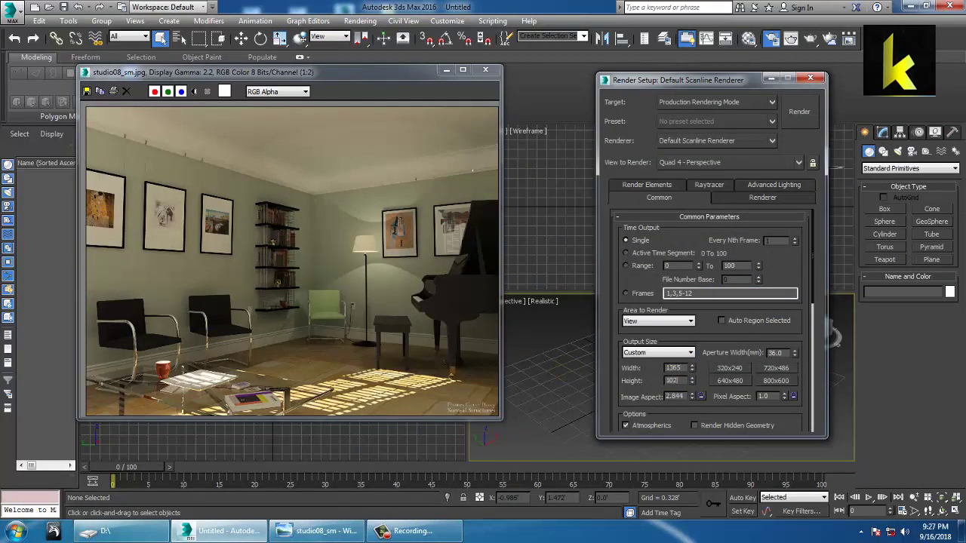
pyautogui.scroll(-3, 743, 350)
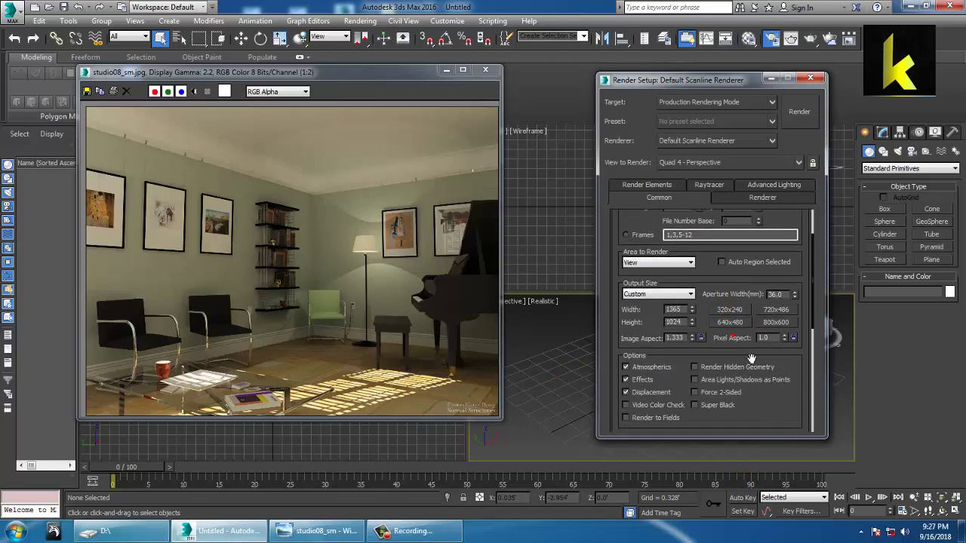
pyautogui.click(799, 112)
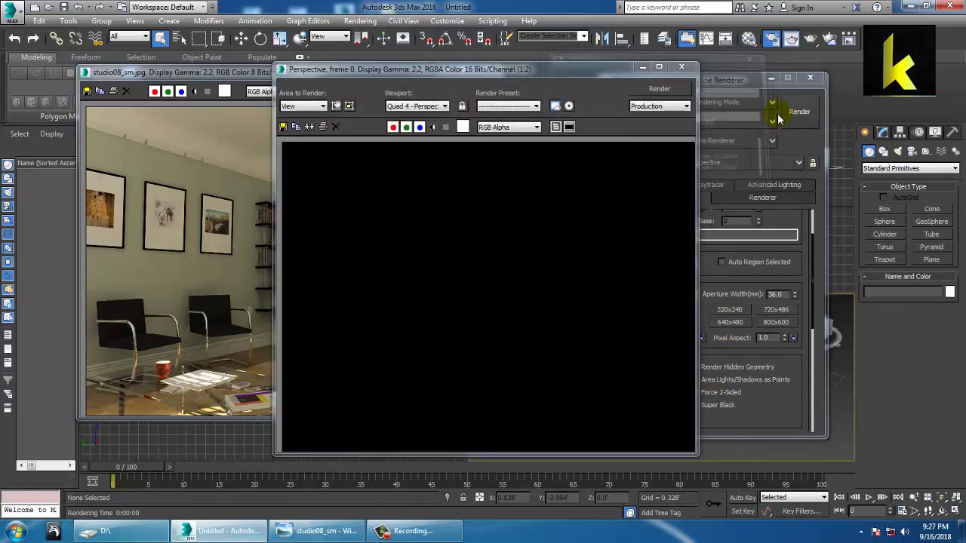
pyautogui.click(682, 67)
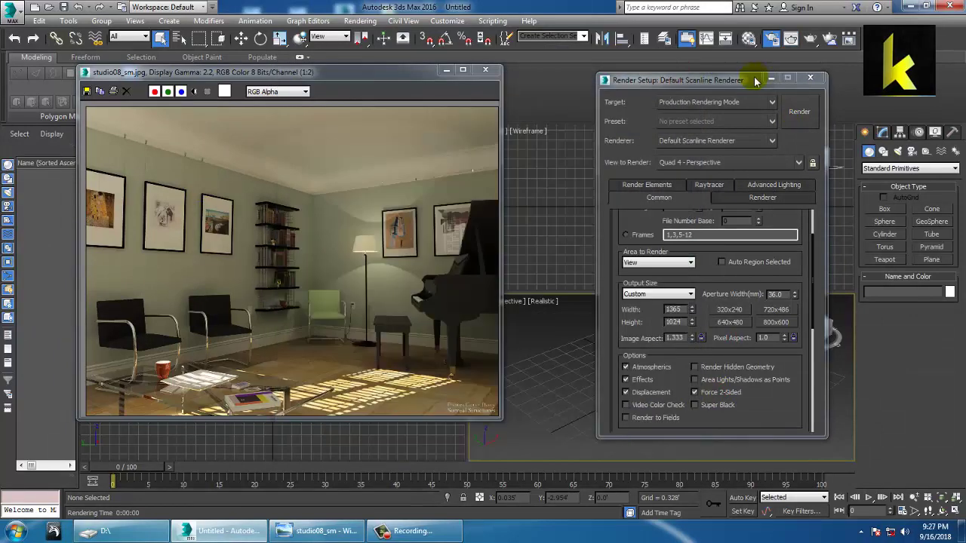
pyautogui.click(771, 78)
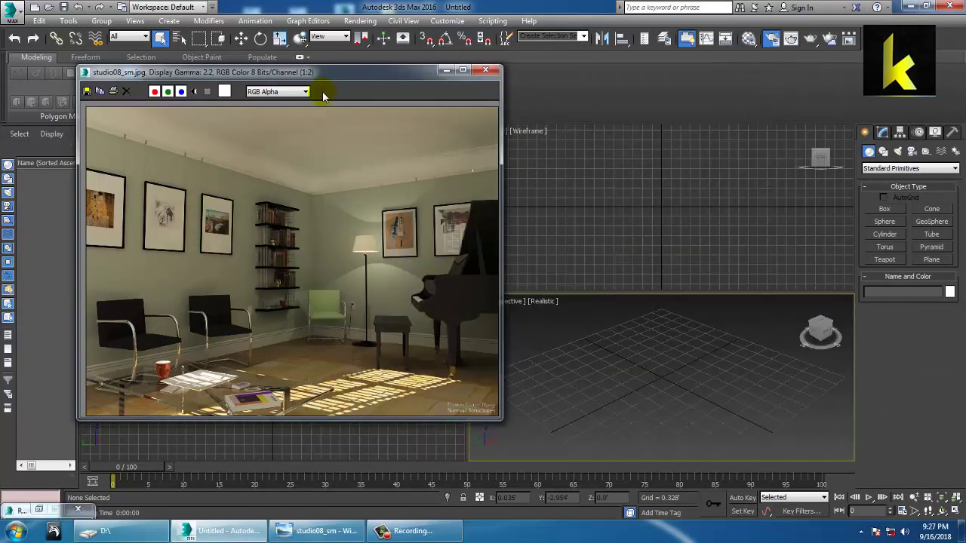
pyautogui.moveTo(327, 74); pyautogui.dragTo(290, 69)
pyautogui.hotkey('alt', 'w')
pyautogui.scroll(-4, 632, 335)
pyautogui.hotkey('alt', 'w')
pyautogui.moveTo(338, 66); pyautogui.dragTo(674, 260)
pyautogui.click(264, 206)
pyautogui.hotkey('alt', 'w')
pyautogui.moveTo(597, 259); pyautogui.dragTo(318, 118)
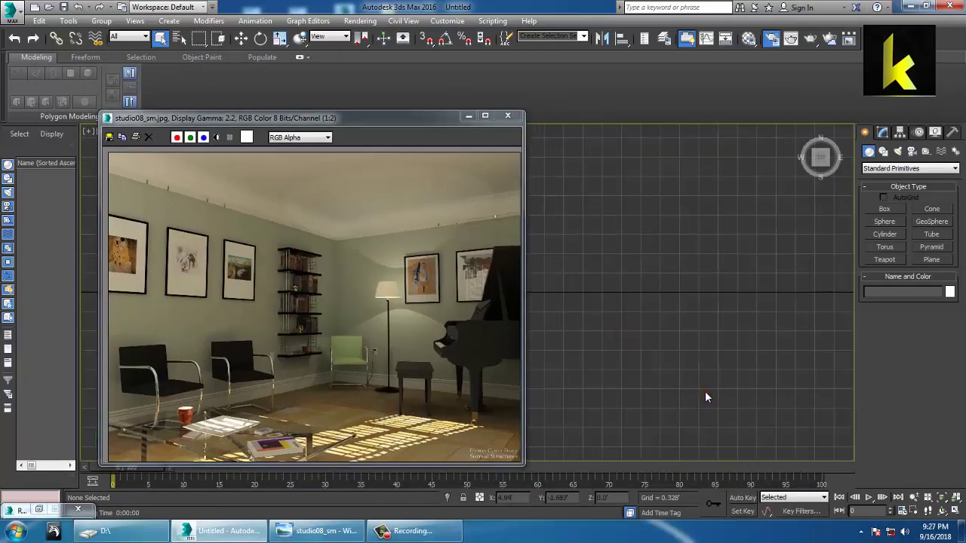
pyautogui.hotkey('alt', 'w')
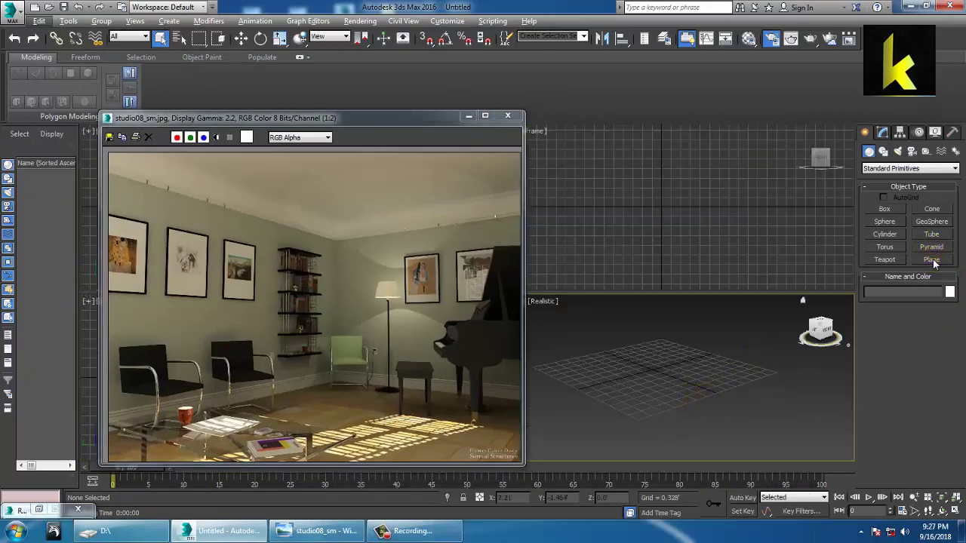
# Step: Create a plane across the middle of the grid as the room floor, and show it in the maximised Top view
pyautogui.click(932, 259)
pyautogui.scroll(-3, 741, 391)
pyautogui.moveTo(705, 313); pyautogui.dragTo(672, 520)
pyautogui.press('w')
pyautogui.moveTo(370, 134); pyautogui.dragTo(240, 158)
pyautogui.click(386, 211)
pyautogui.hotkey('alt', 'w')
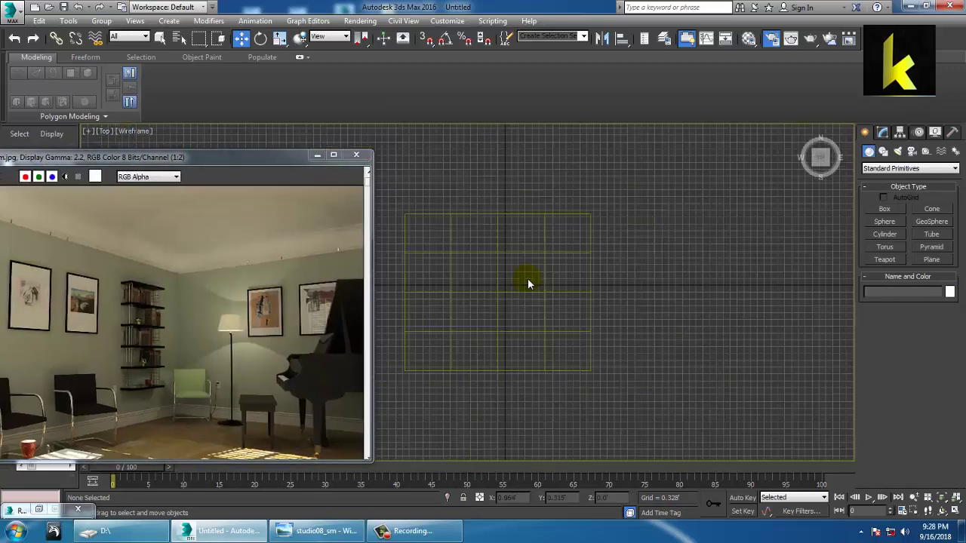
pyautogui.moveTo(590, 266); pyautogui.dragTo(582, 270, button='middle')
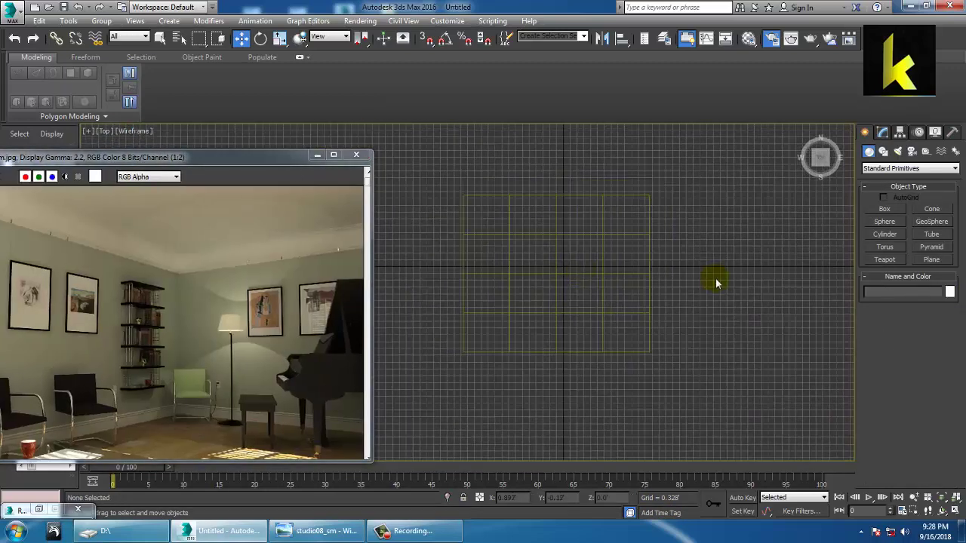
# Step: Draw three connected AEC Extended walls along the back, right and front edges of the floor plane
pyautogui.click(907, 169)
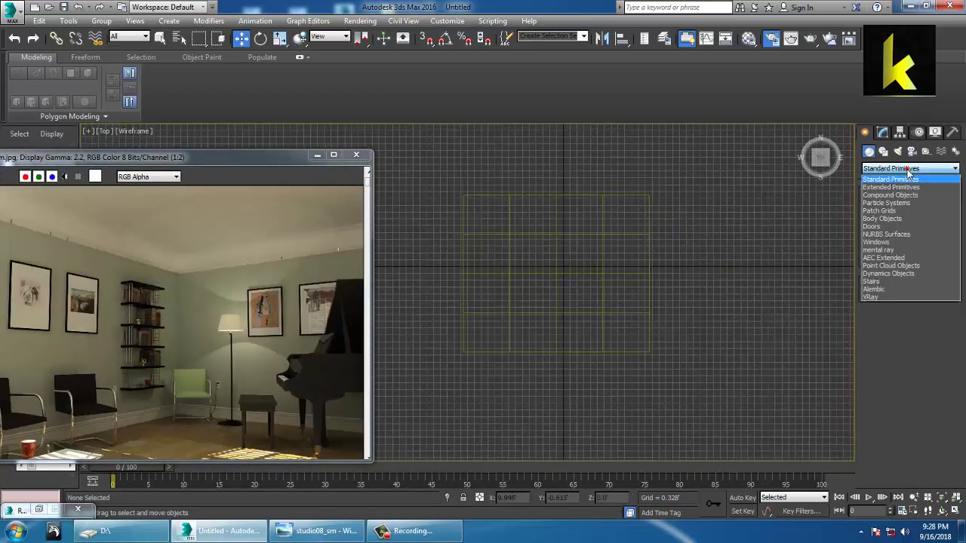
pyautogui.click(920, 257)
pyautogui.click(886, 221)
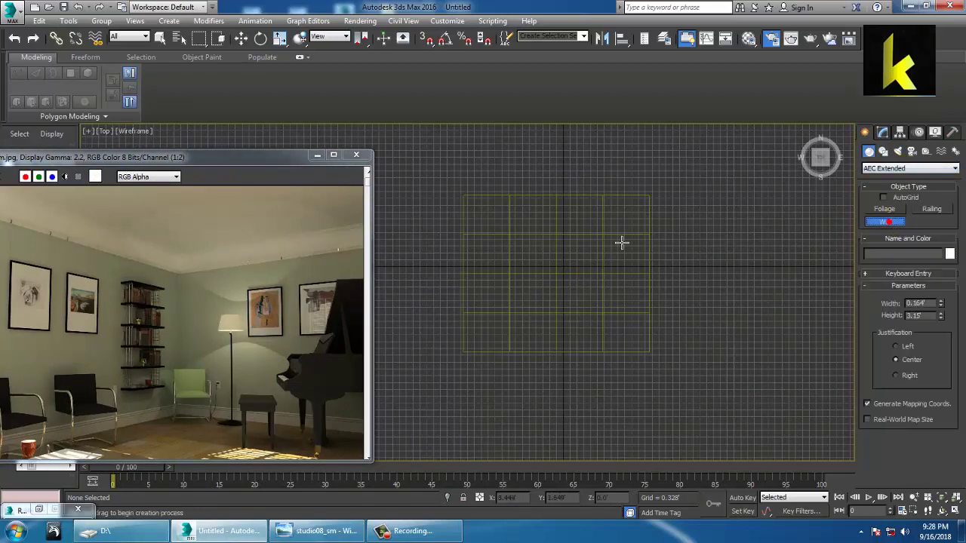
pyautogui.moveTo(472, 202); pyautogui.dragTo(657, 204)
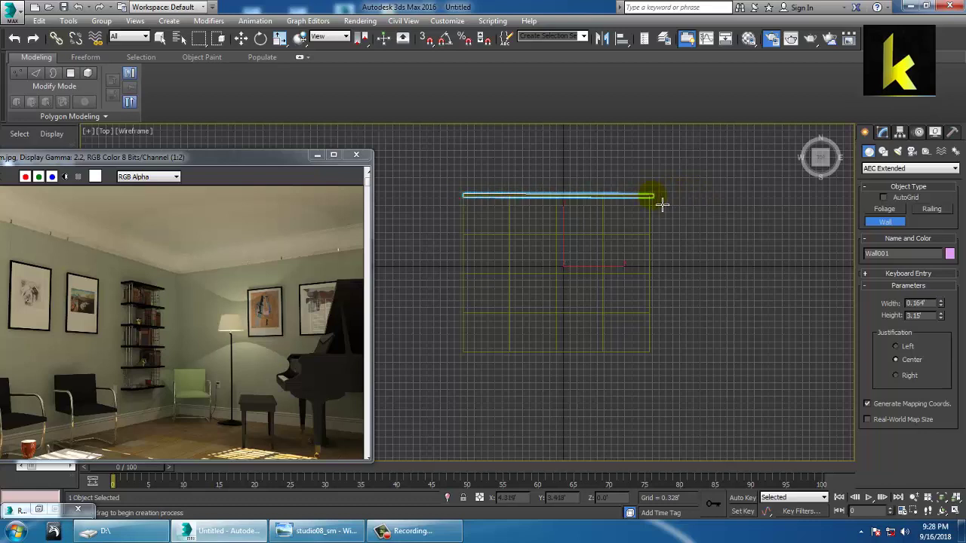
pyautogui.click(662, 361)
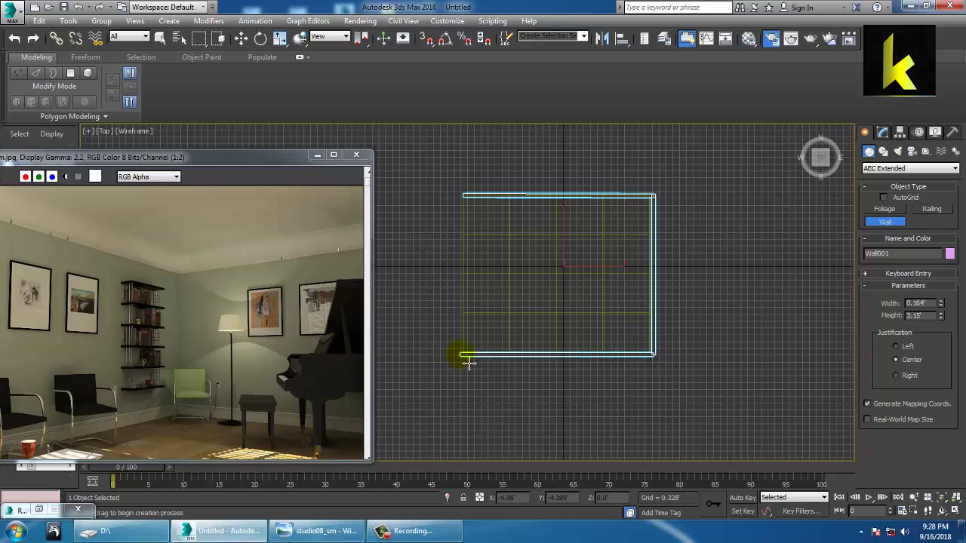
pyautogui.keyDown('shift'); pyautogui.rightClick(461, 358); pyautogui.keyUp('shift')
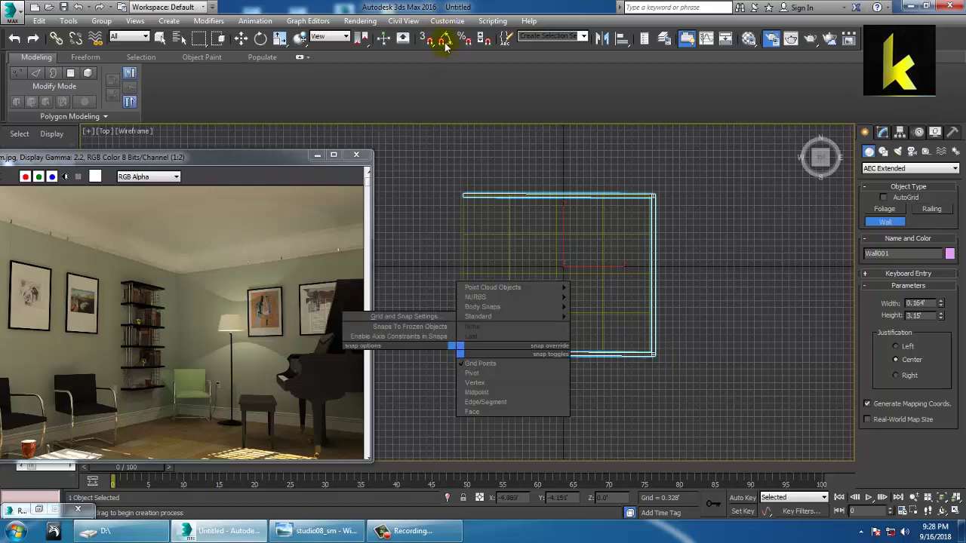
pyautogui.click(447, 43)
pyautogui.rightClick(501, 192)
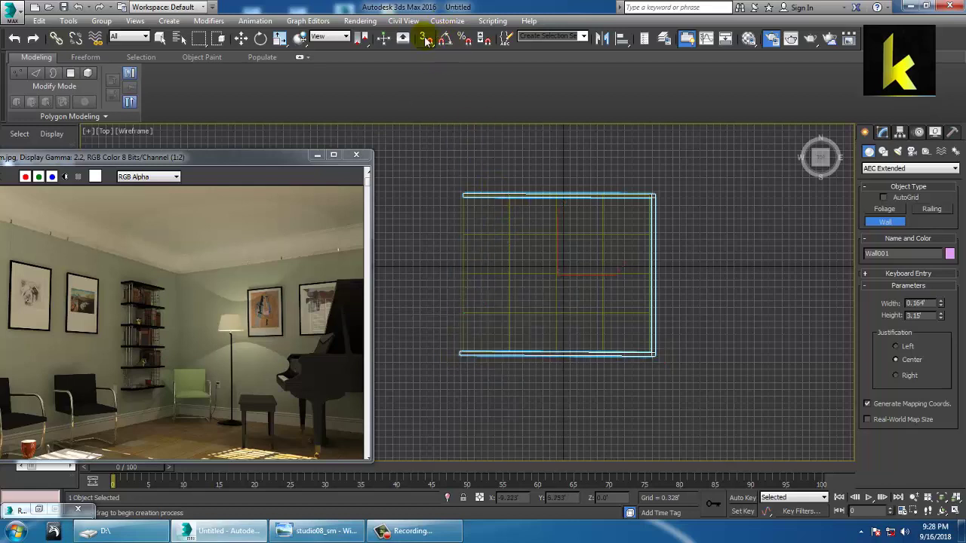
# Step: Turn on angle snap, review the grid and snap settings, and end wall creation
pyautogui.rightClick(447, 40)
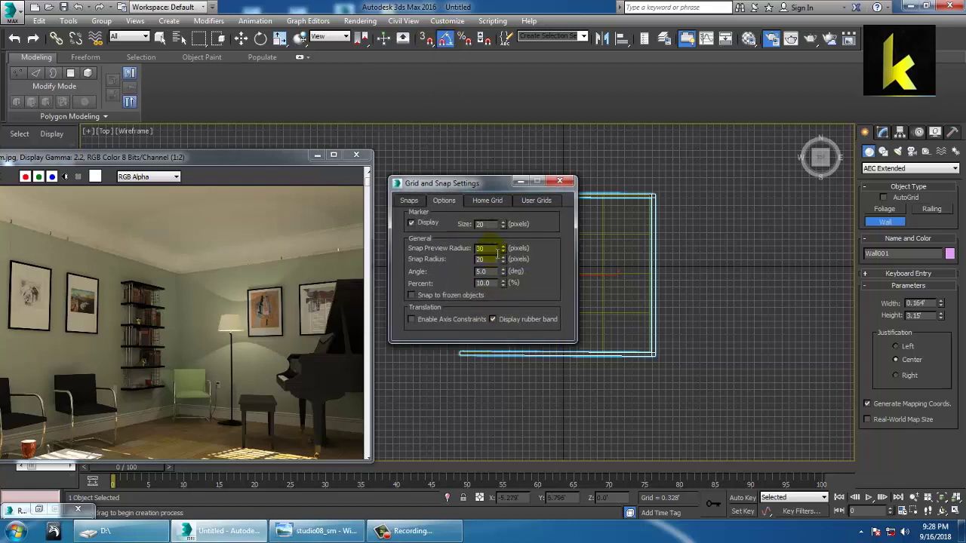
pyautogui.click(408, 201)
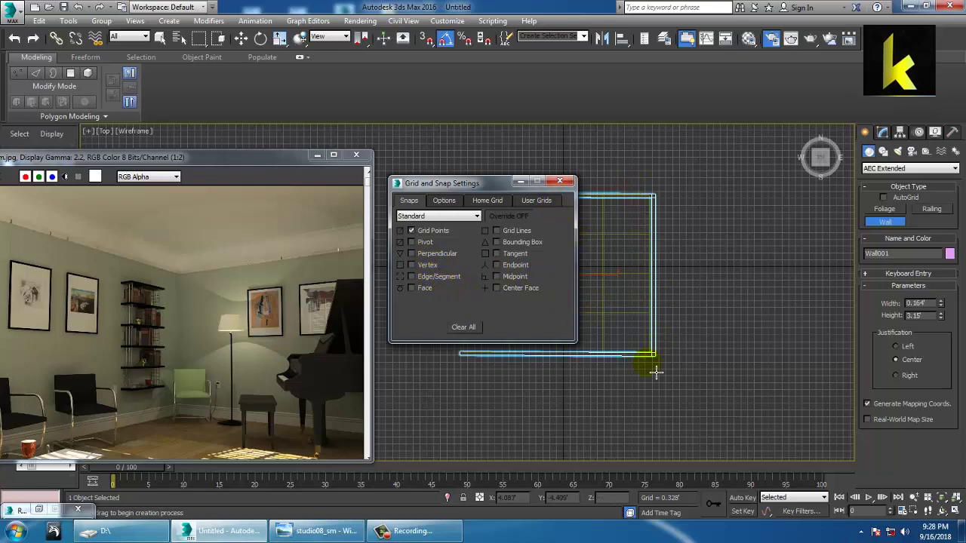
pyautogui.click(559, 182)
pyautogui.rightClick(653, 347)
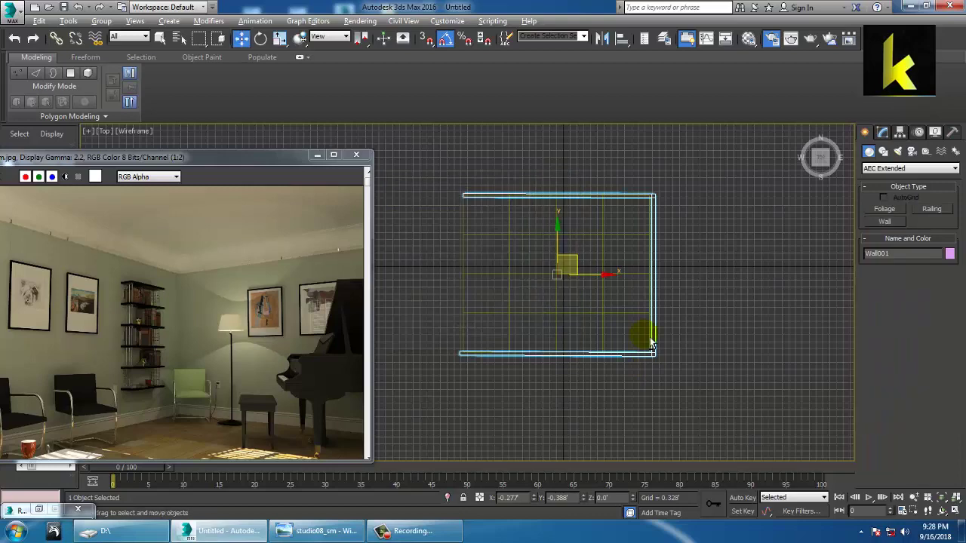
# Step: Scale the walls' height in the maximised Perspective view and display the model with edged faces
pyautogui.hotkey('alt', 'w')
pyautogui.rightClick(651, 352)
pyautogui.hotkey('alt', 'w')
pyautogui.keyDown('alt'); pyautogui.moveTo(652, 353); pyautogui.dragTo(705, 377, button='middle'); pyautogui.keyUp('alt')
pyautogui.press('r')
pyautogui.moveTo(586, 320); pyautogui.dragTo(585, 335)
pyautogui.press('F4')
pyautogui.keyDown('alt'); pyautogui.moveTo(604, 317); pyautogui.dragTo(607, 303, button='middle'); pyautogui.keyUp('alt')
# Step: Select the floor plane and the walls, and give both the same light grey object colour
pyautogui.hotkey('ctrl', 'a')
pyautogui.press('w')
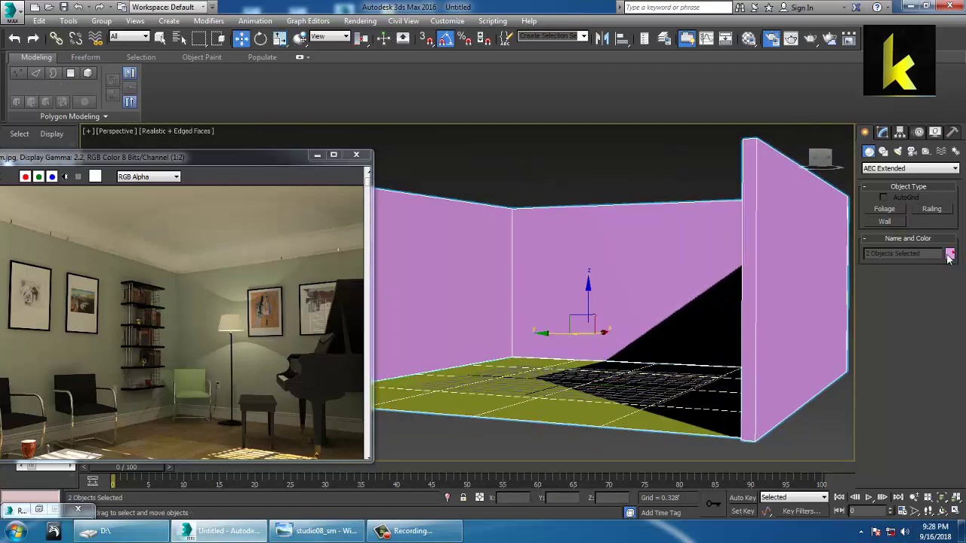
pyautogui.click(949, 254)
pyautogui.click(544, 331)
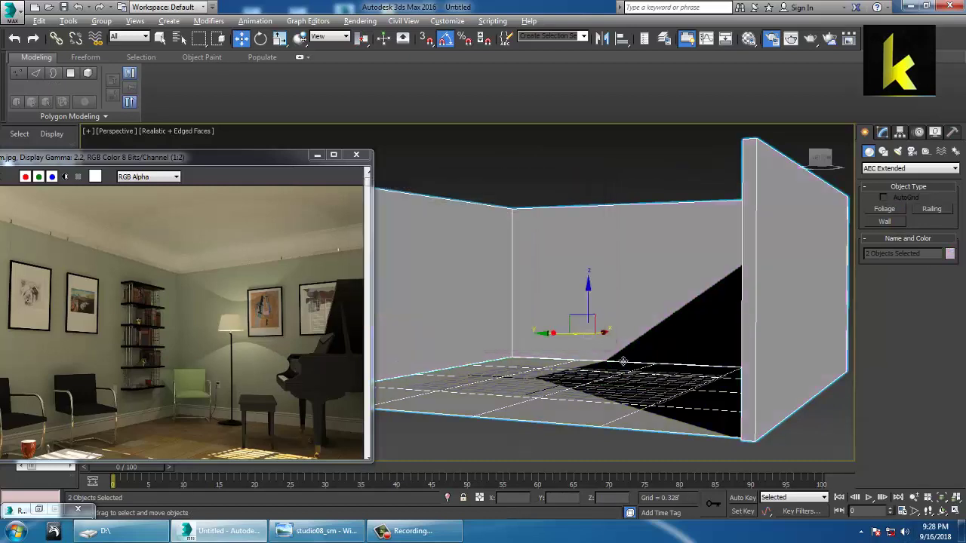
# Step: Frame the room corner in the Perspective view and reposition the studio08_sm reference window to compare it with the walls
pyautogui.scroll(-5, 640, 349)
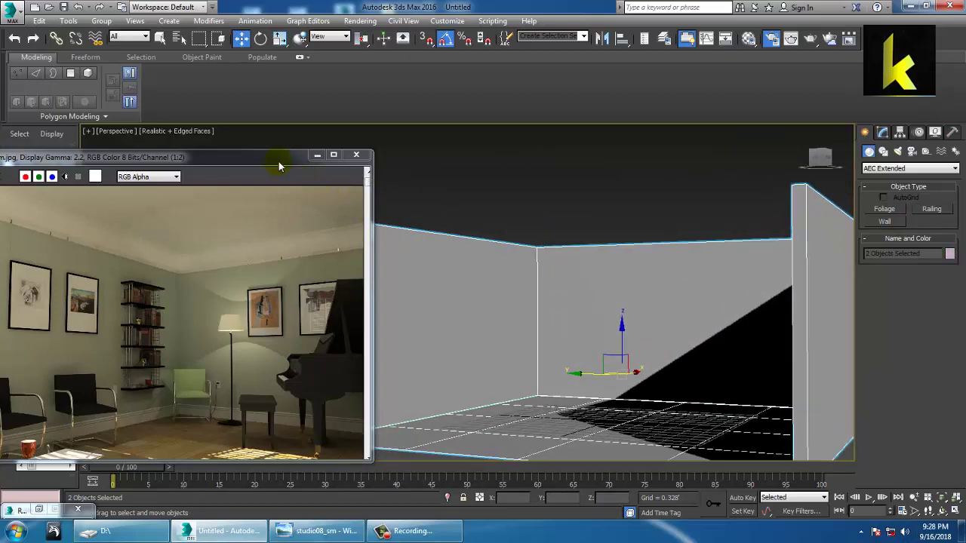
pyautogui.moveTo(279, 166); pyautogui.dragTo(177, 104)
pyautogui.scroll(4, 521, 278)
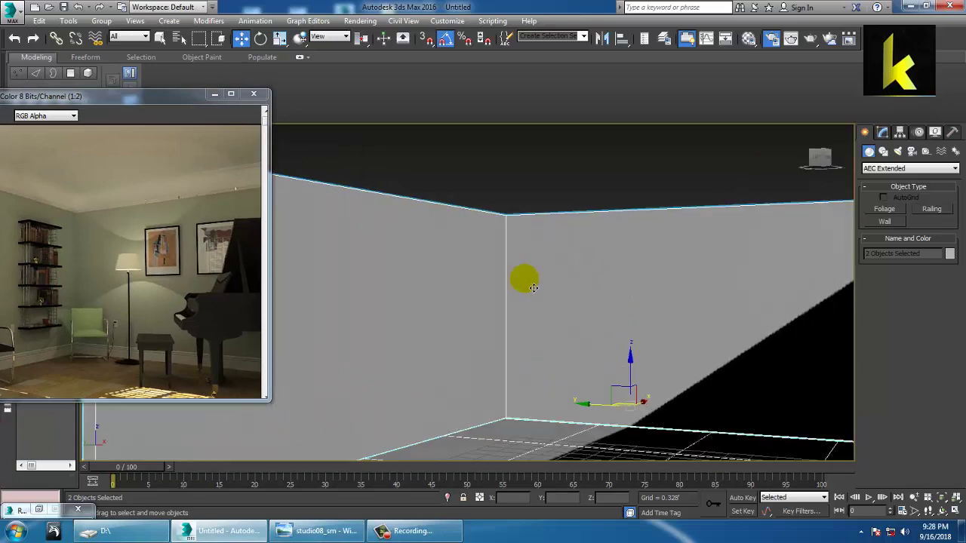
pyautogui.scroll(-4, 547, 274)
pyautogui.moveTo(100, 98); pyautogui.dragTo(387, 88)
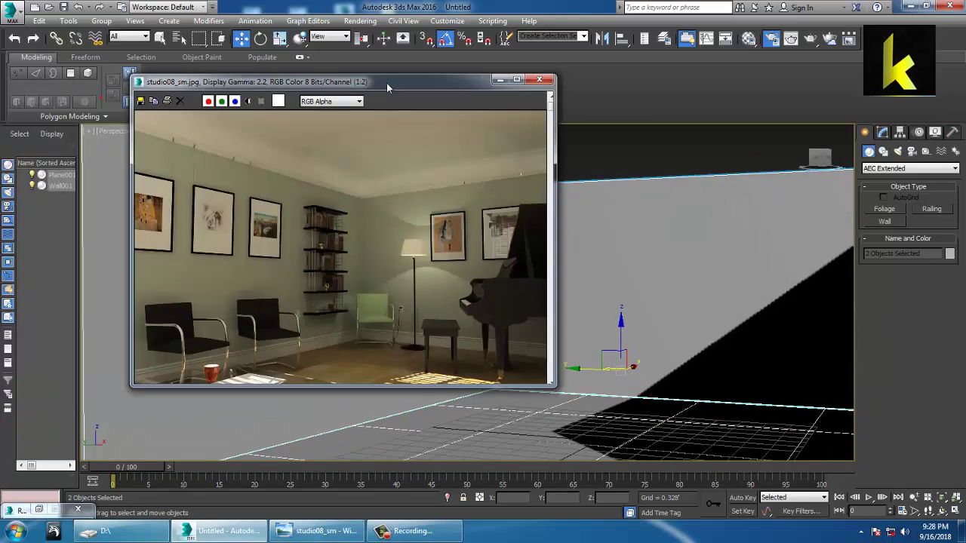
pyautogui.click(500, 81)
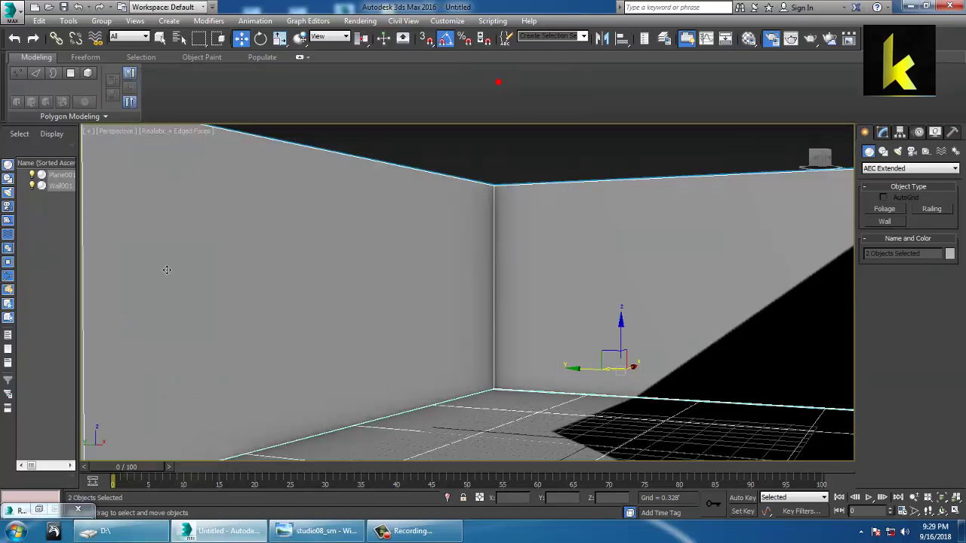
pyautogui.click(136, 511)
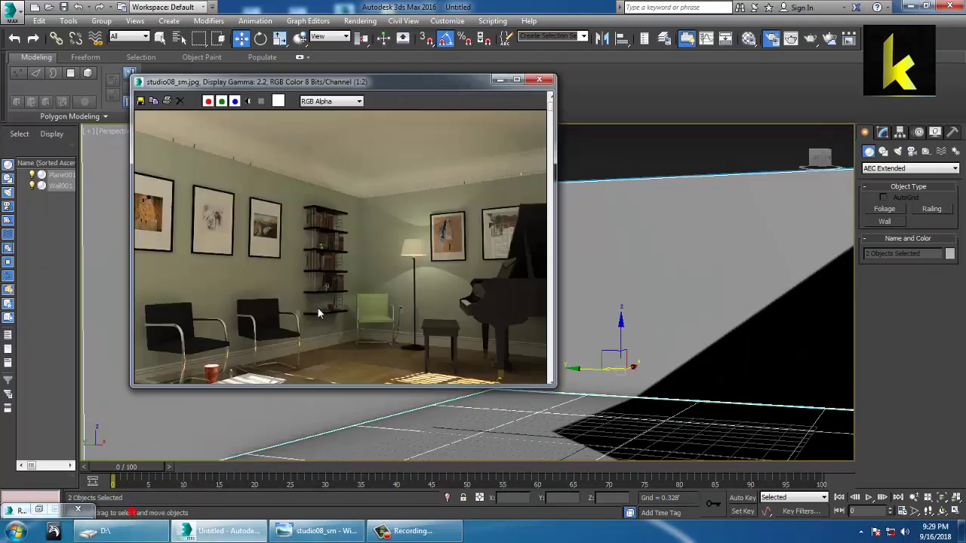
# Step: Draw a standard Box for a picture frame in the Front view, about 1.374' long, 1.066' wide and 0.103' high
pyautogui.keyDown('alt'); pyautogui.moveTo(690, 209); pyautogui.dragTo(712, 262, button='middle'); pyautogui.keyUp('alt')
pyautogui.click(733, 302)
pyautogui.click(894, 170)
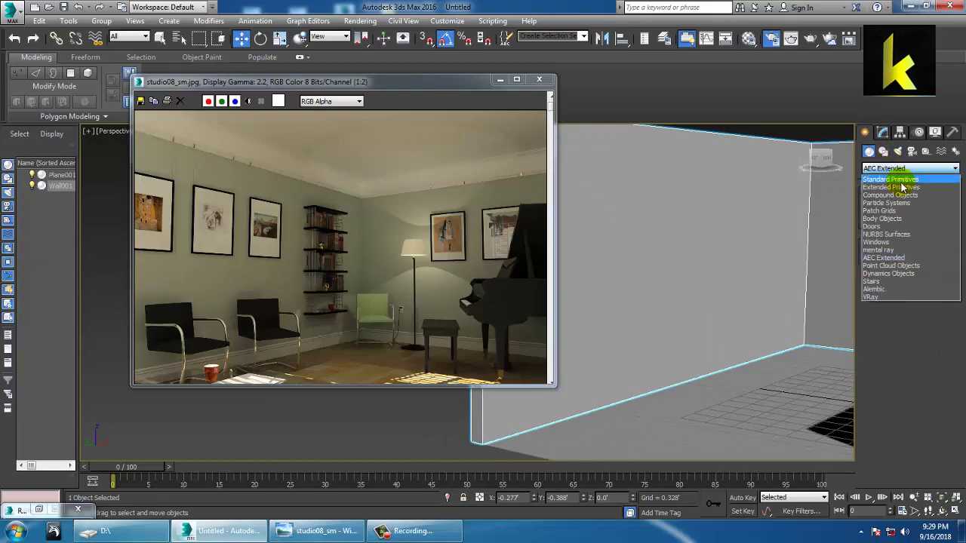
pyautogui.click(886, 176)
pyautogui.click(884, 209)
pyautogui.hotkey('alt', 'w')
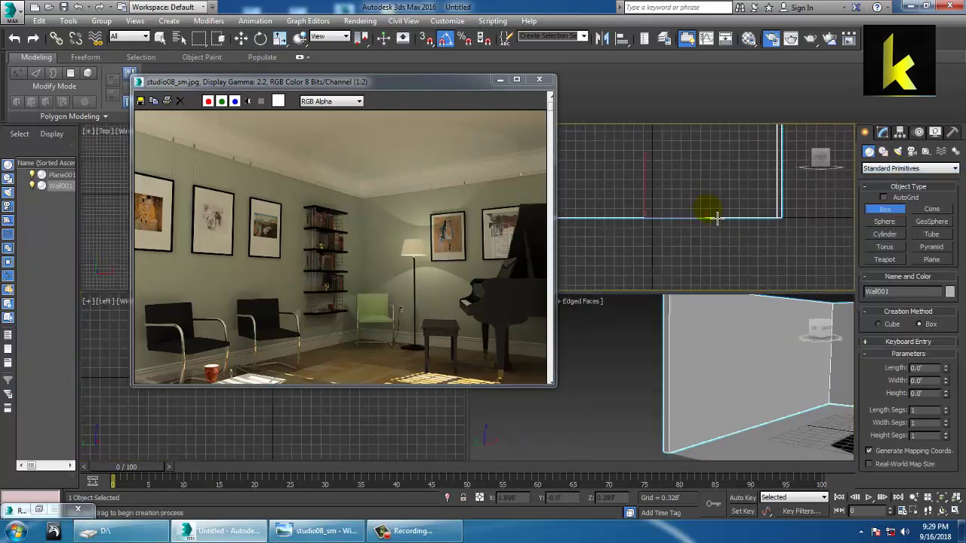
pyautogui.middleClick(725, 203)
pyautogui.hotkey('alt', 'w')
pyautogui.moveTo(718, 218); pyautogui.dragTo(835, 311, button='middle')
pyautogui.scroll(-3, 834, 310)
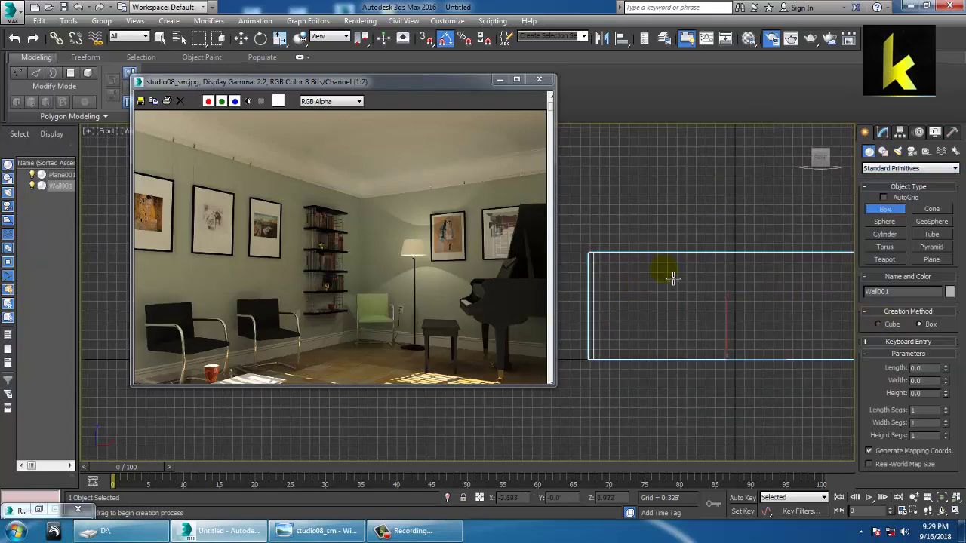
pyautogui.moveTo(671, 280); pyautogui.dragTo(680, 290)
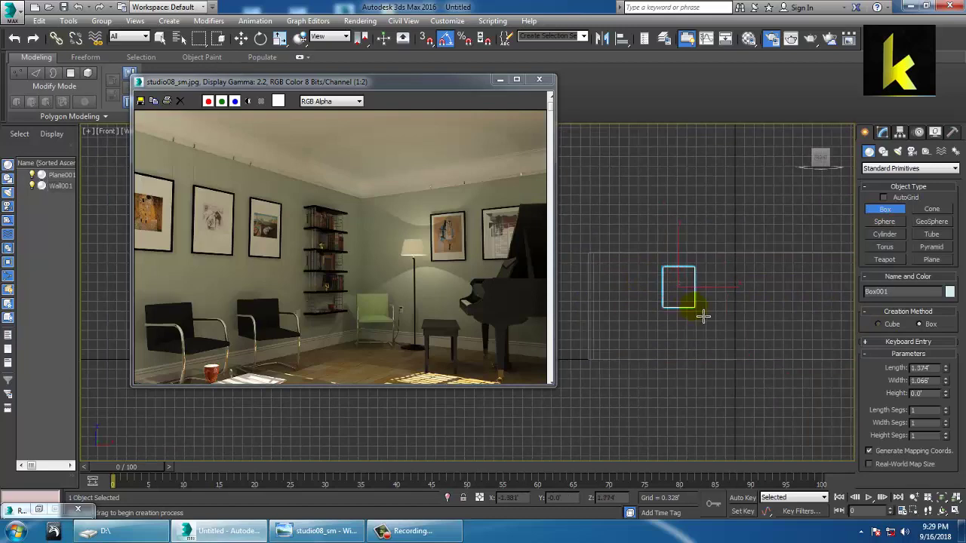
pyautogui.press('w')
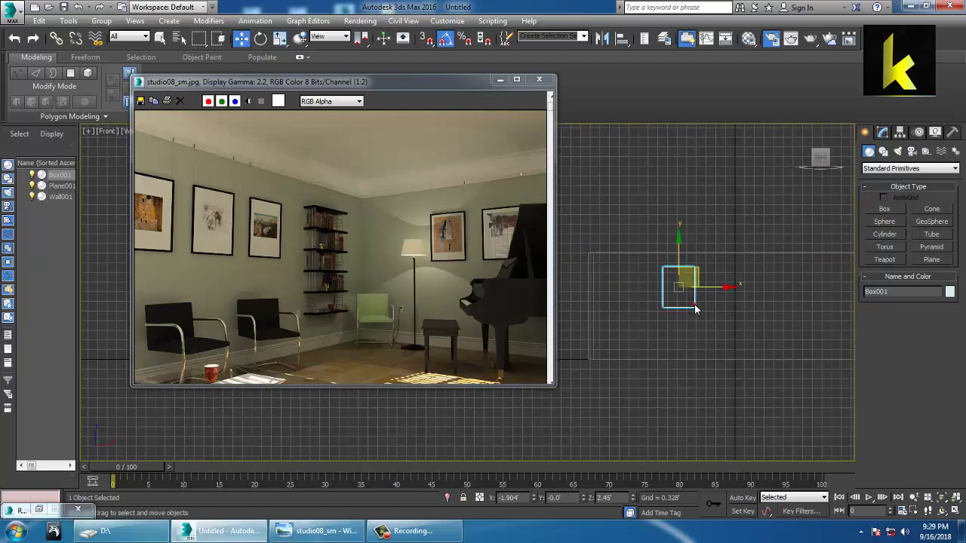
# Step: Move the picture-frame box onto the back wall in the maximised Perspective view
pyautogui.hotkey('alt', 'w')
pyautogui.middleClick(722, 366)
pyautogui.hotkey('alt', 'w')
pyautogui.scroll(-5, 733, 360)
pyautogui.moveTo(729, 363); pyautogui.dragTo(688, 376, button='middle')
pyautogui.moveTo(683, 332); pyautogui.dragTo(615, 321)
pyautogui.moveTo(659, 325); pyautogui.dragTo(788, 278, button='middle')
pyautogui.scroll(4, 734, 314)
# Step: Select the walls and convert them to an editable poly
pyautogui.click(764, 281)
pyautogui.scroll(-5, 764, 281)
pyautogui.moveTo(788, 279); pyautogui.dragTo(666, 305, button='middle')
pyautogui.rightClick(666, 305)
pyautogui.moveTo(736, 427)
pyautogui.click(838, 436)
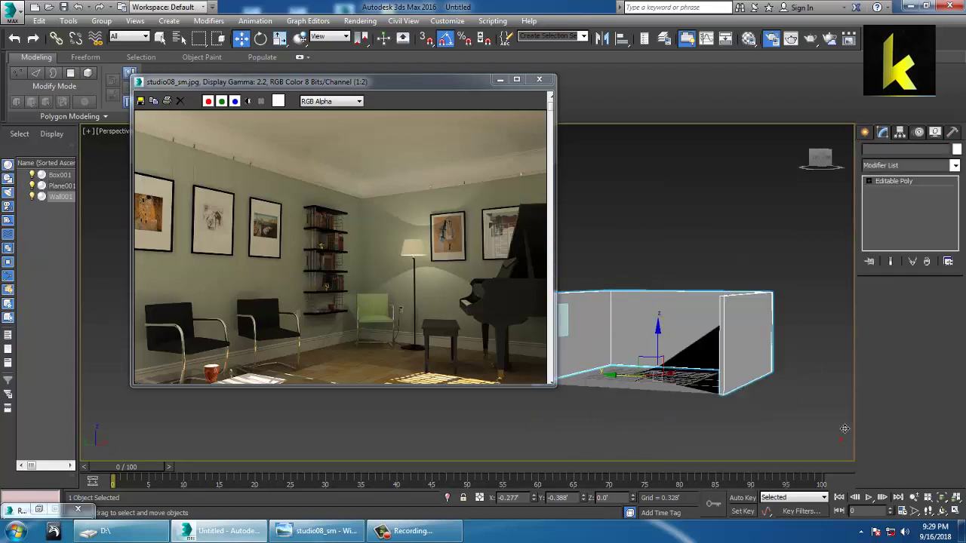
# Step: Raise the walls' top vertices to make the room taller and leave vertex editing
pyautogui.scroll(-2, 692, 355)
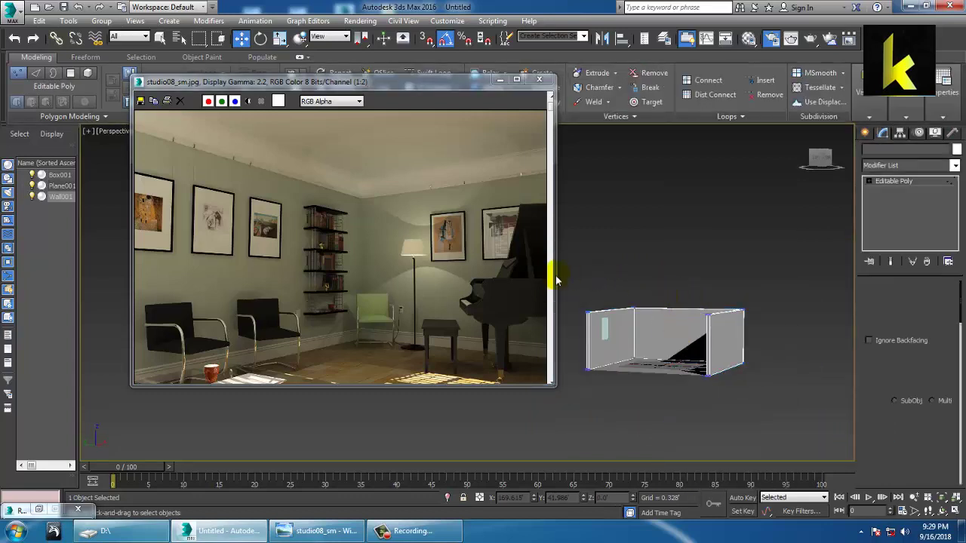
pyautogui.moveTo(824, 328); pyautogui.dragTo(823, 326)
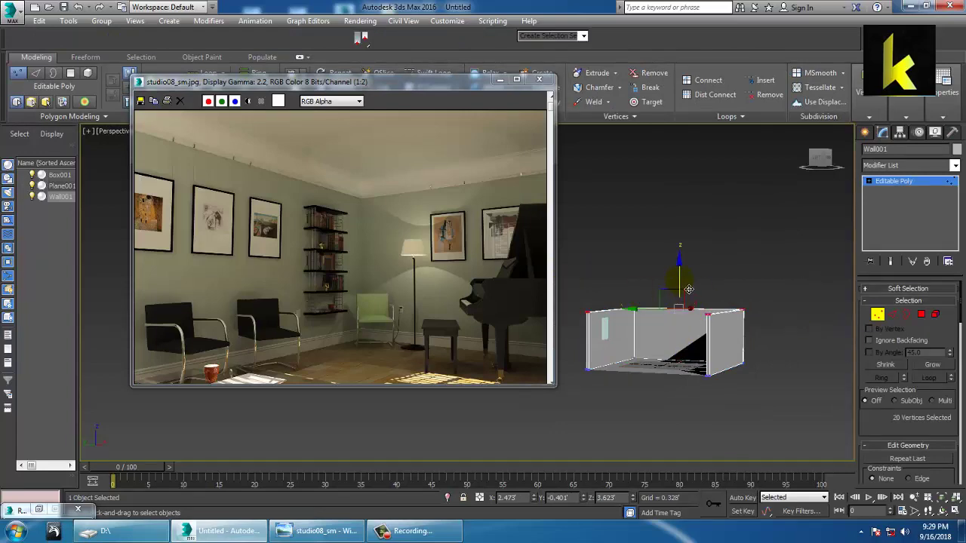
pyautogui.moveTo(688, 289); pyautogui.dragTo(687, 276)
pyautogui.scroll(5, 679, 277)
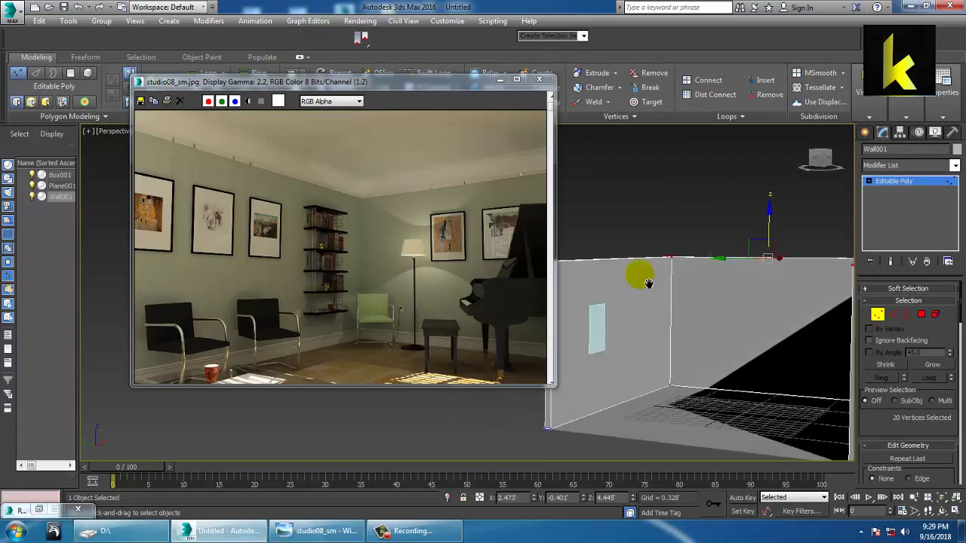
pyautogui.moveTo(669, 275); pyautogui.dragTo(687, 309, button='middle')
pyautogui.click(898, 183)
# Step: Scale the picture-frame box and adjust its position against the back wall
pyautogui.click(687, 308)
pyautogui.scroll(3, 701, 305)
pyautogui.moveTo(689, 299); pyautogui.dragTo(701, 259)
pyautogui.keyDown('alt'); pyautogui.moveTo(701, 259); pyautogui.dragTo(618, 280, button='middle'); pyautogui.keyUp('alt')
pyautogui.press('r')
pyautogui.moveTo(711, 281); pyautogui.dragTo(687, 284)
pyautogui.press('w')
pyautogui.moveTo(627, 273); pyautogui.dragTo(633, 273)
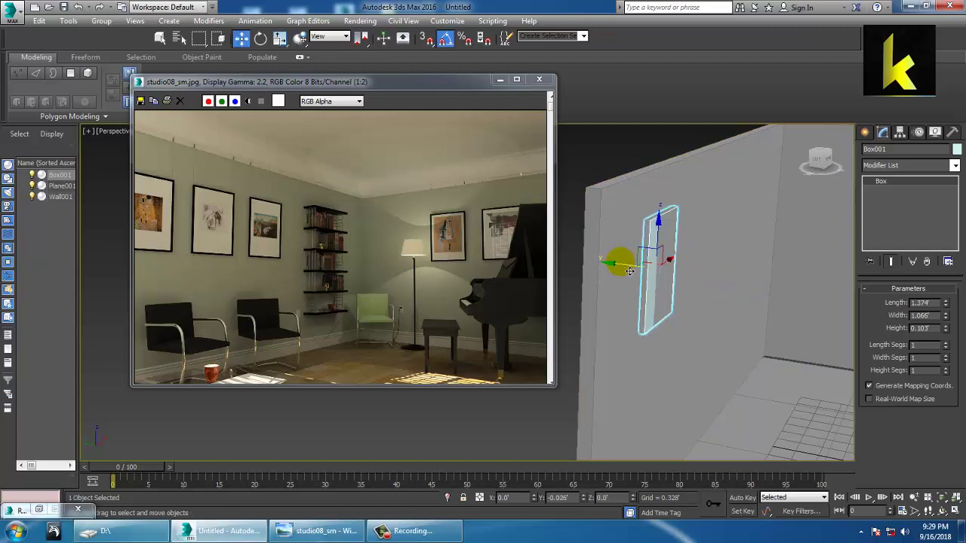
# Step: Scale the picture-frame box once more and convert it to an editable poly
pyautogui.keyDown('alt'); pyautogui.moveTo(712, 281); pyautogui.dragTo(689, 263, button='middle'); pyautogui.keyUp('alt')
pyautogui.moveTo(734, 296); pyautogui.dragTo(651, 300, button='middle')
pyautogui.press('r')
pyautogui.moveTo(641, 257); pyautogui.dragTo(591, 295)
pyautogui.press('w')
pyautogui.rightClick(656, 260)
pyautogui.moveTo(724, 385)
pyautogui.click(812, 391)
# Step: Inset the front polygon of the picture-frame box by 0.033'
pyautogui.keyDown('alt'); pyautogui.moveTo(660, 335); pyautogui.dragTo(714, 347, button='middle'); pyautogui.keyUp('alt')
pyautogui.click(921, 314)
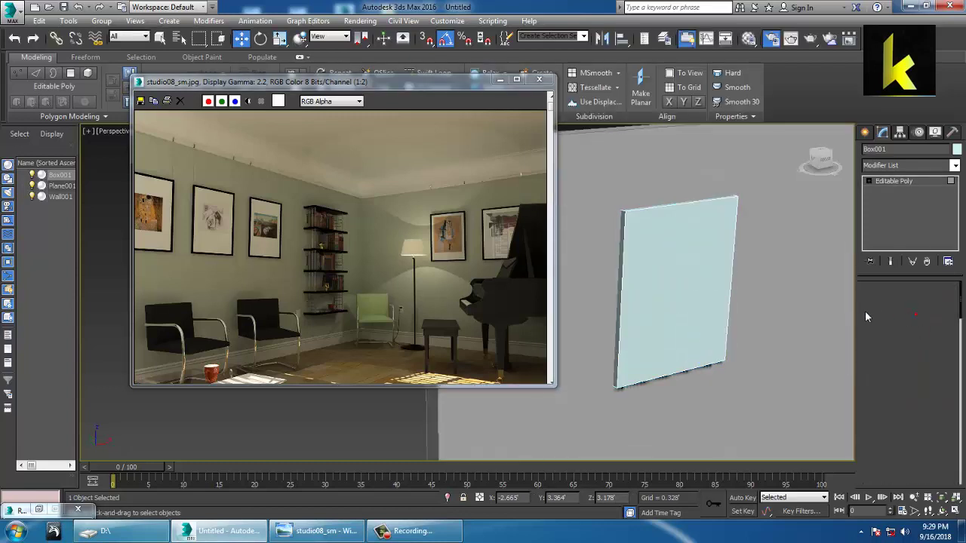
pyautogui.click(738, 295)
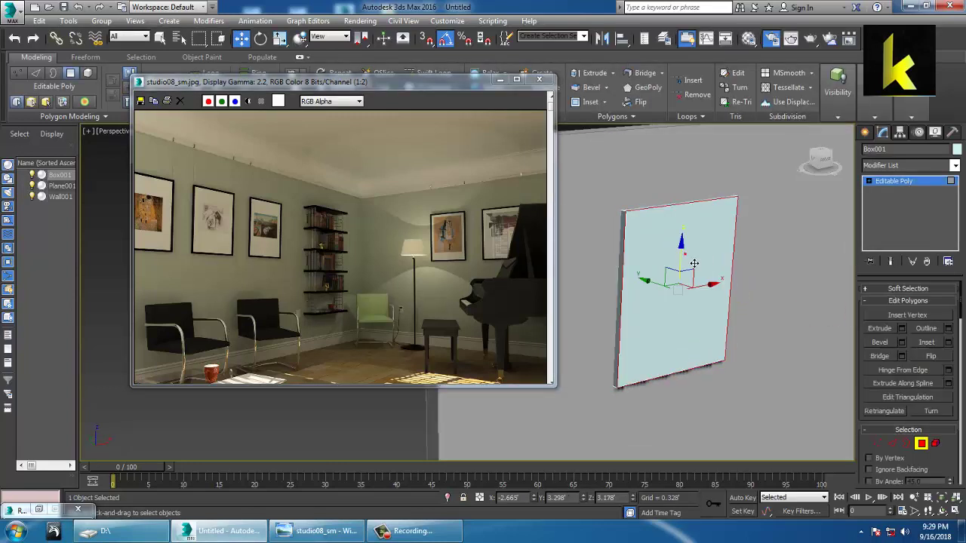
pyautogui.click(949, 343)
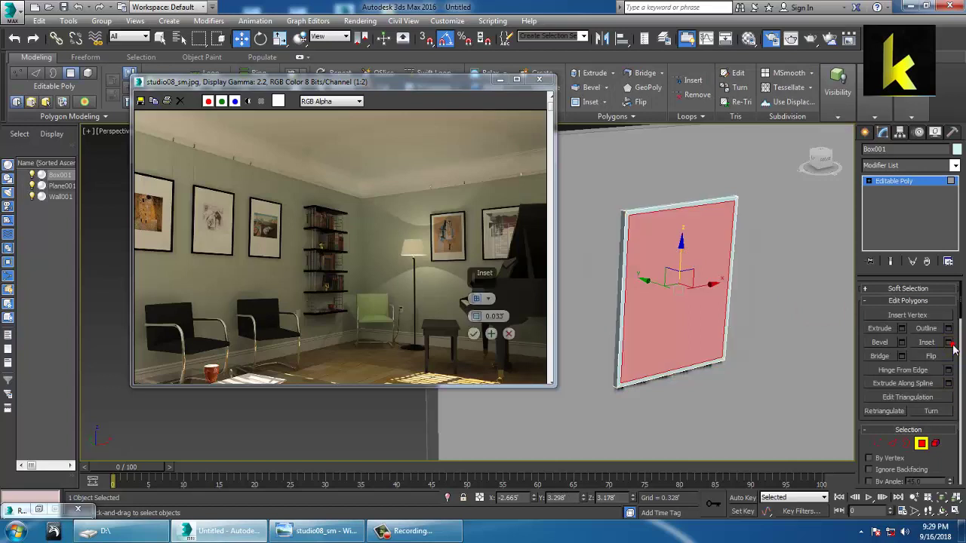
pyautogui.click(475, 334)
# Step: Chamfer the four outer front edges of the picture frame by 0.033' with 5 segments
pyautogui.keyDown('alt'); pyautogui.moveTo(598, 303); pyautogui.dragTo(704, 296, button='middle'); pyautogui.keyUp('alt')
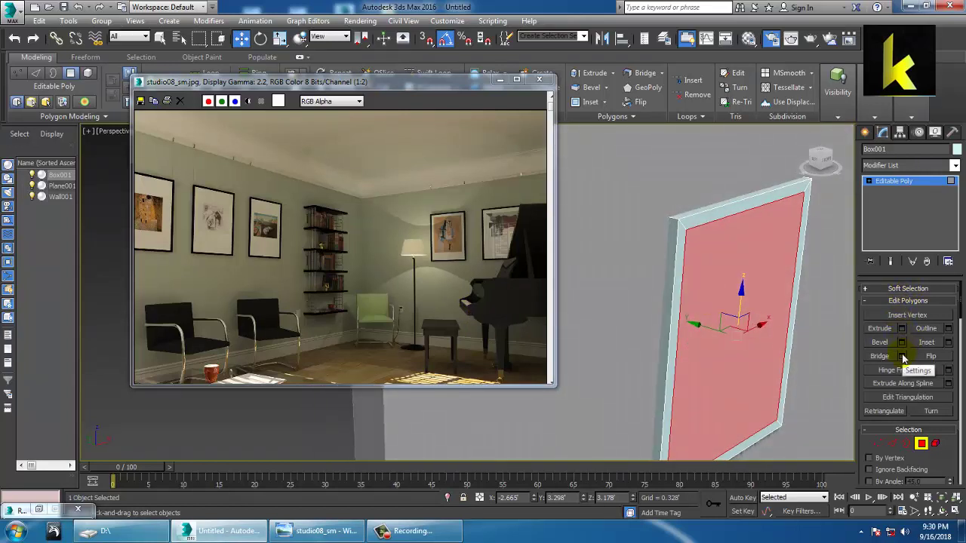
pyautogui.click(893, 443)
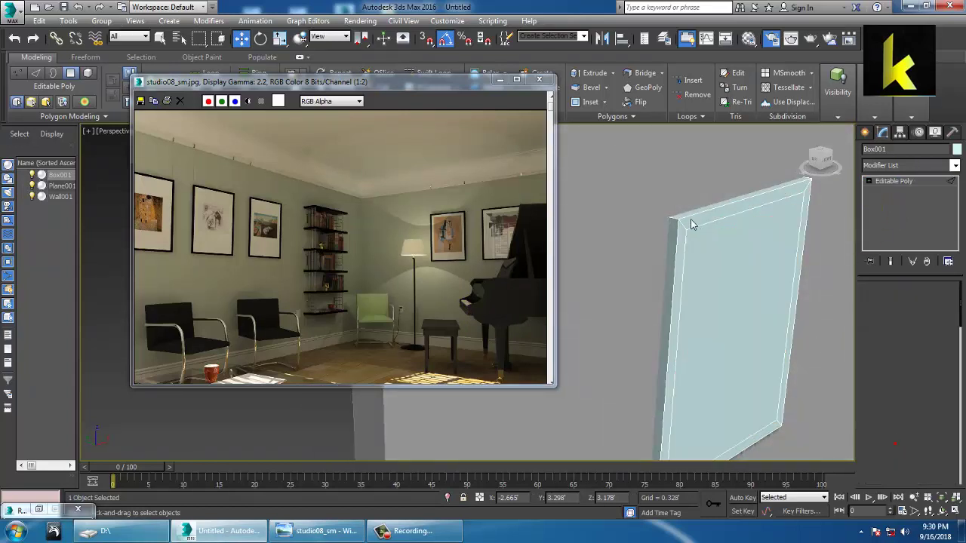
pyautogui.click(703, 222)
pyautogui.keyDown('ctrl'); pyautogui.click(682, 266); pyautogui.keyUp('ctrl')
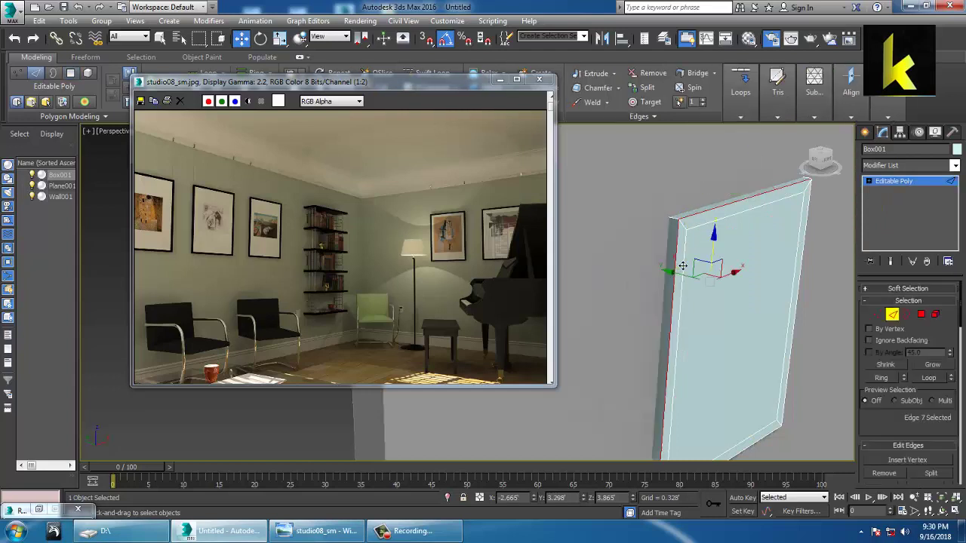
pyautogui.keyDown('ctrl'); pyautogui.click(809, 276); pyautogui.keyUp('ctrl')
pyautogui.moveTo(782, 313); pyautogui.dragTo(747, 278, button='middle')
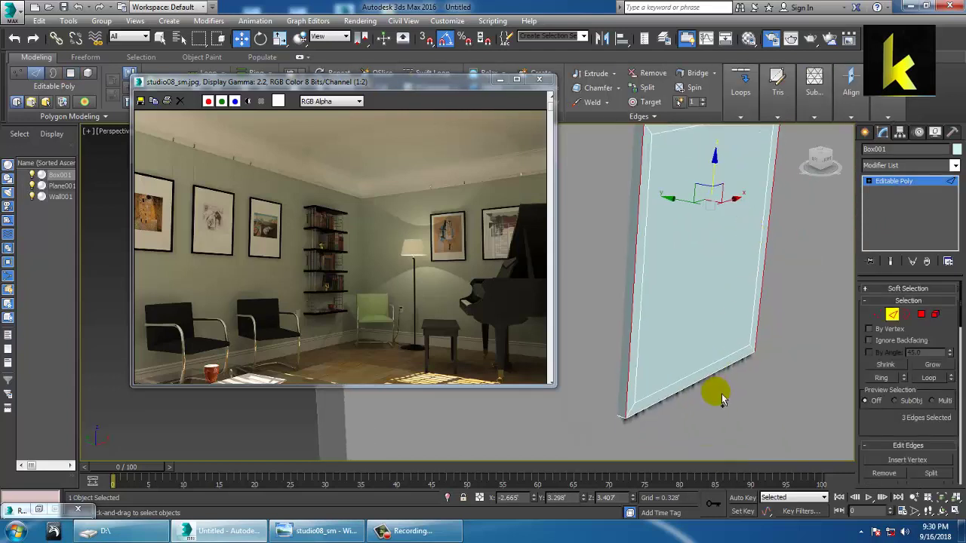
pyautogui.keyDown('ctrl'); pyautogui.click(679, 394); pyautogui.keyUp('ctrl')
pyautogui.scroll(-4, 919, 410)
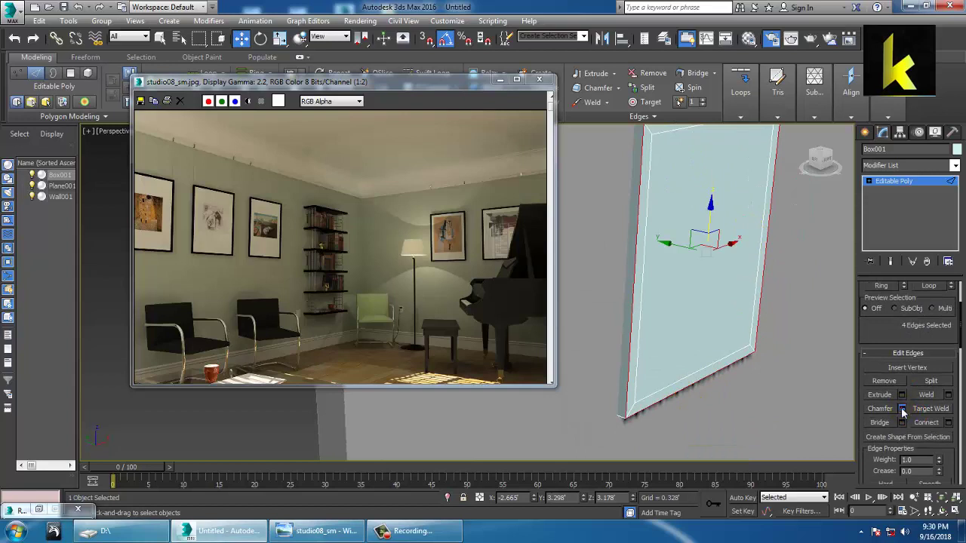
pyautogui.click(902, 409)
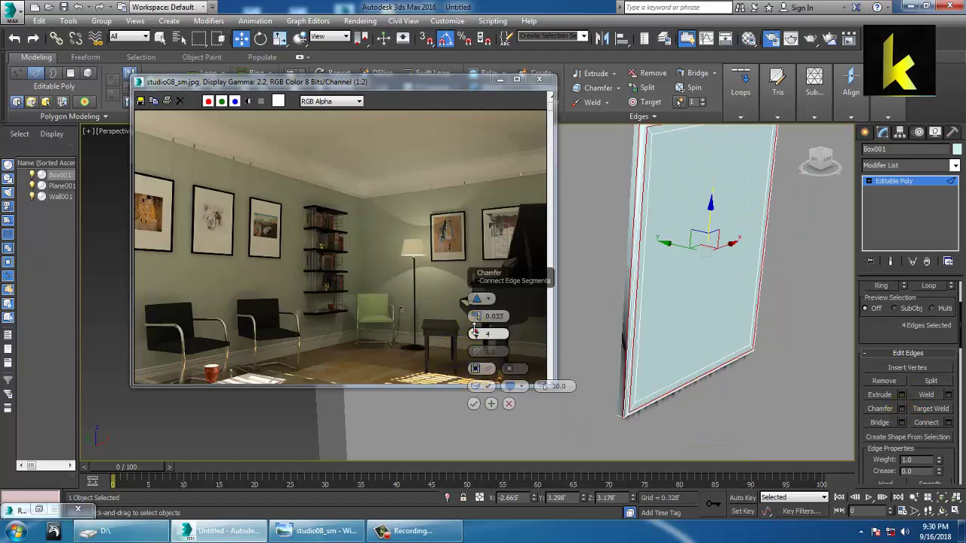
pyautogui.moveTo(649, 293)
pyautogui.keyDown('alt'); pyautogui.mouseDown(button='middle')
pyautogui.moveTo(686, 287)
pyautogui.moveTo(664, 295)
pyautogui.mouseUp(button='middle'); pyautogui.keyUp('alt')
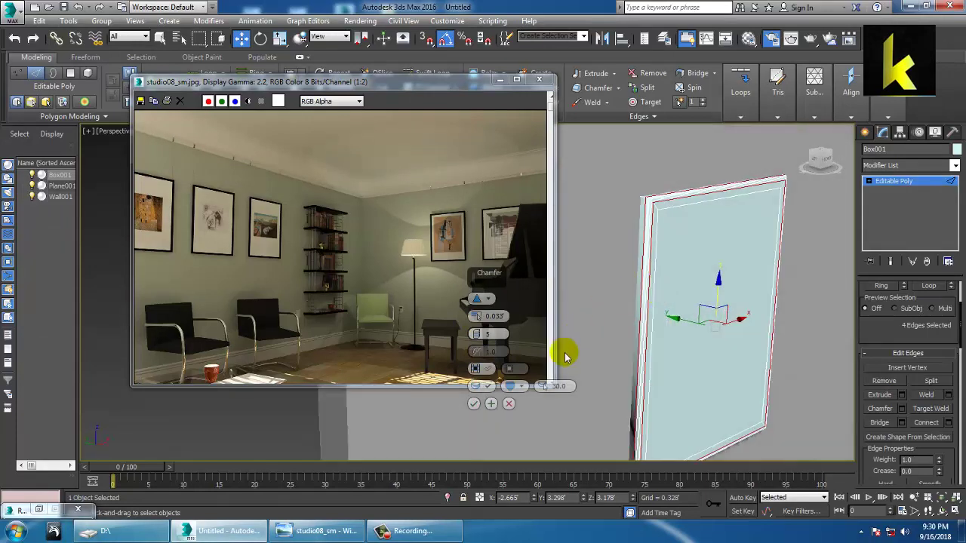
pyautogui.click(474, 404)
# Step: Bevel the frame's inner front polygon with a height of -0.024' and an outline of -0.033', and leave polygon editing
pyautogui.click(870, 182)
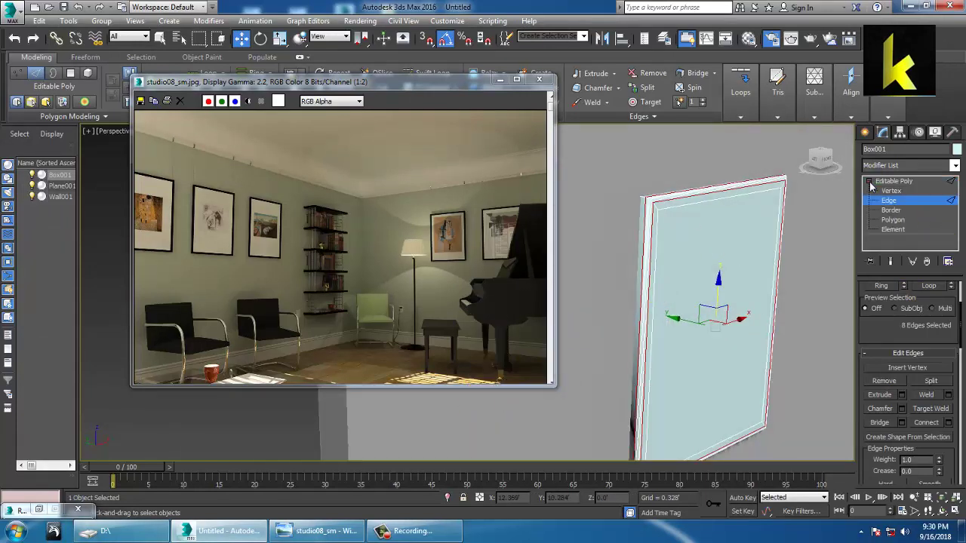
pyautogui.click(895, 219)
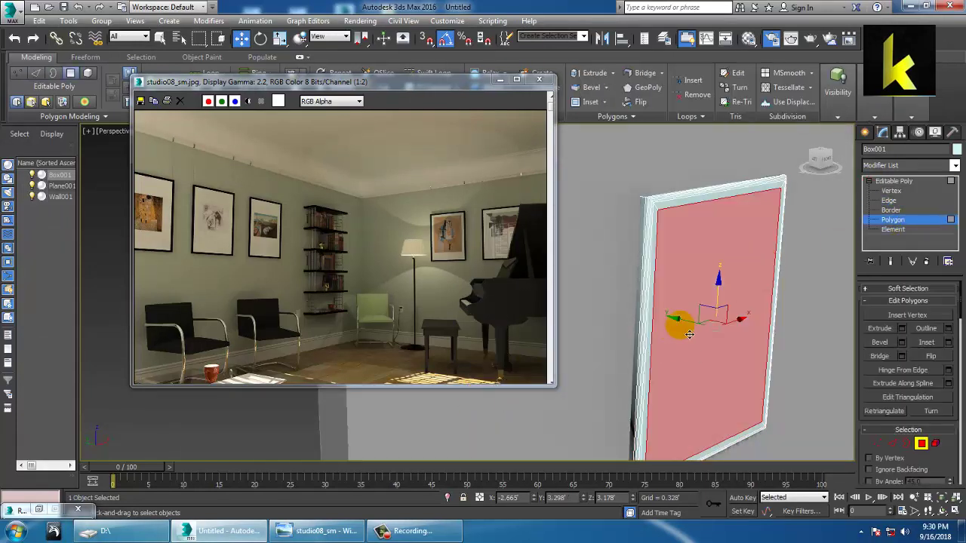
pyautogui.moveTo(677, 318); pyautogui.dragTo(691, 329)
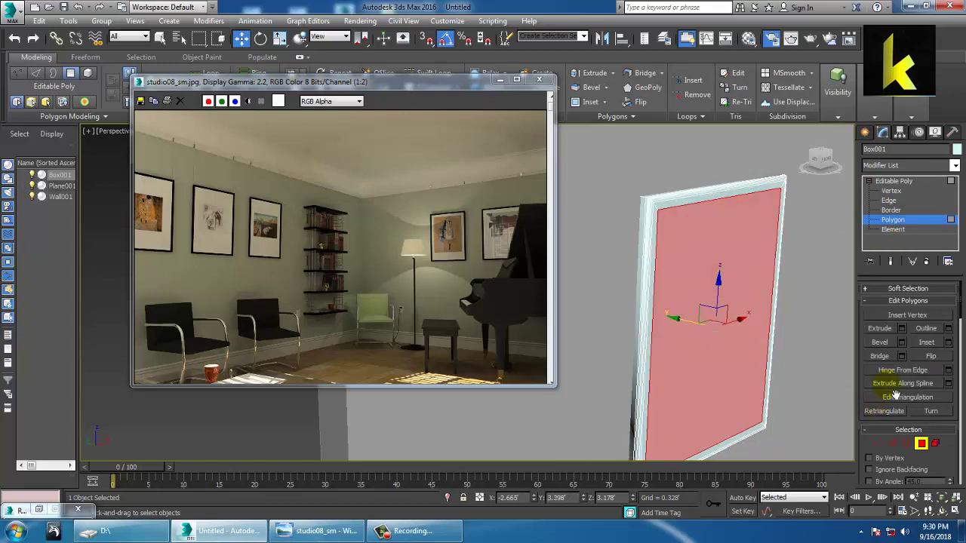
pyautogui.click(903, 342)
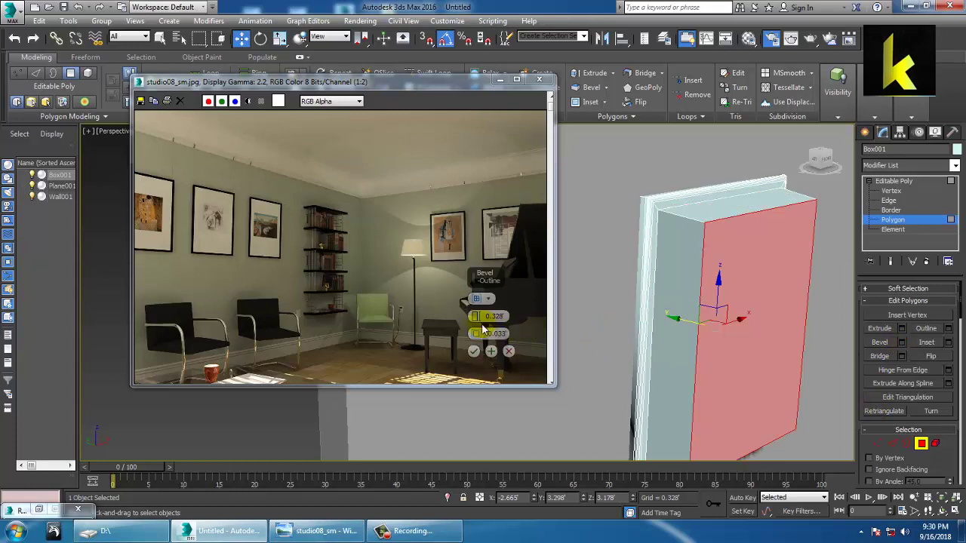
pyautogui.moveTo(480, 323); pyautogui.dragTo(505, 375)
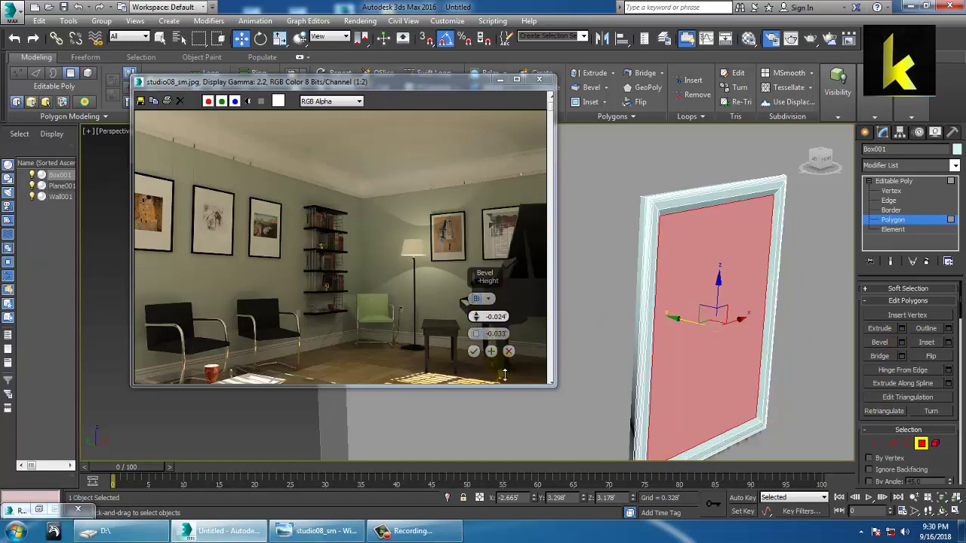
pyautogui.click(474, 353)
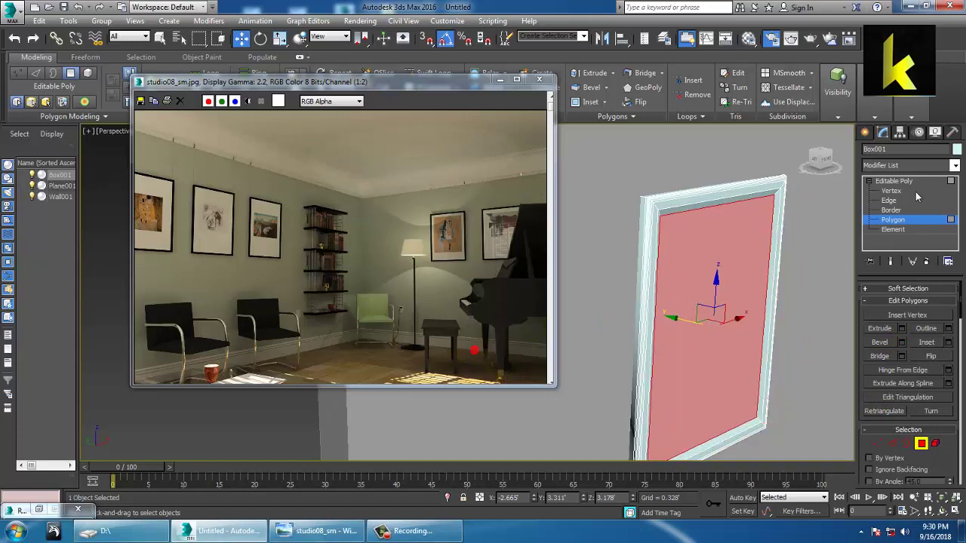
pyautogui.click(909, 182)
# Step: Clone the picture frame along the back wall as 2 evenly spaced copies
pyautogui.keyDown('alt'); pyautogui.moveTo(668, 291); pyautogui.dragTo(664, 267, button='middle'); pyautogui.keyUp('alt')
pyautogui.scroll(-5, 669, 270)
pyautogui.keyDown('alt'); pyautogui.moveTo(703, 310); pyautogui.dragTo(711, 358, button='middle'); pyautogui.keyUp('alt')
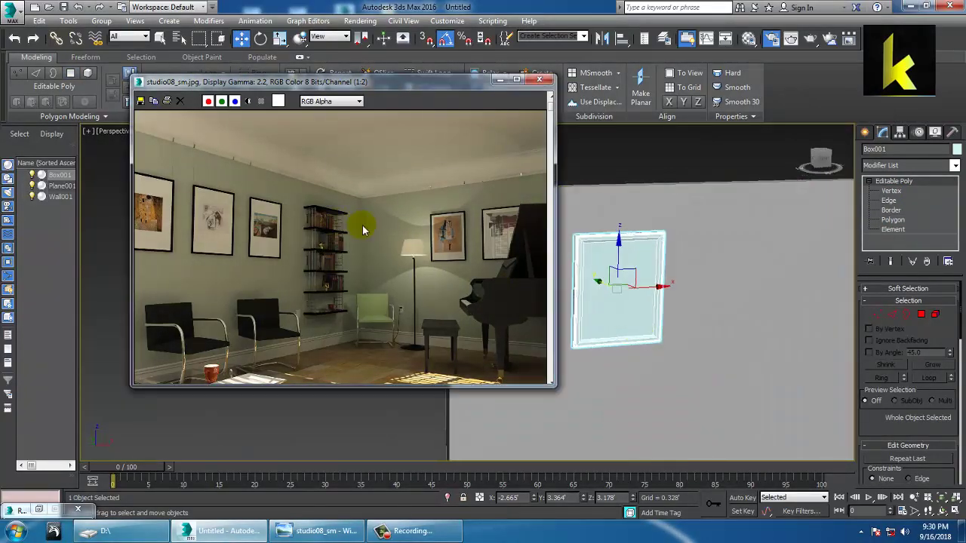
pyautogui.keyDown('alt'); pyautogui.moveTo(625, 328); pyautogui.dragTo(733, 309, button='middle'); pyautogui.keyUp('alt')
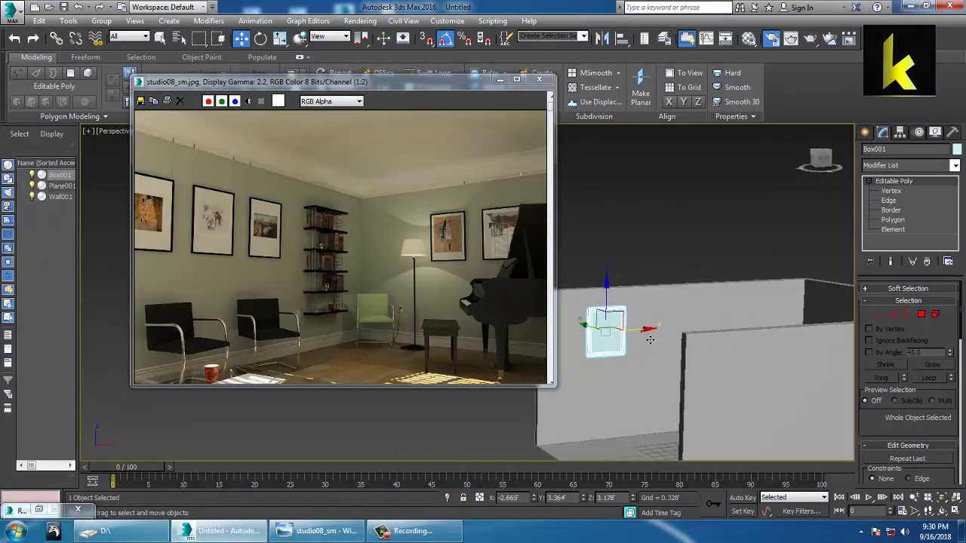
pyautogui.keyDown('shift'); pyautogui.moveTo(657, 342); pyautogui.dragTo(708, 334); pyautogui.keyUp('shift')
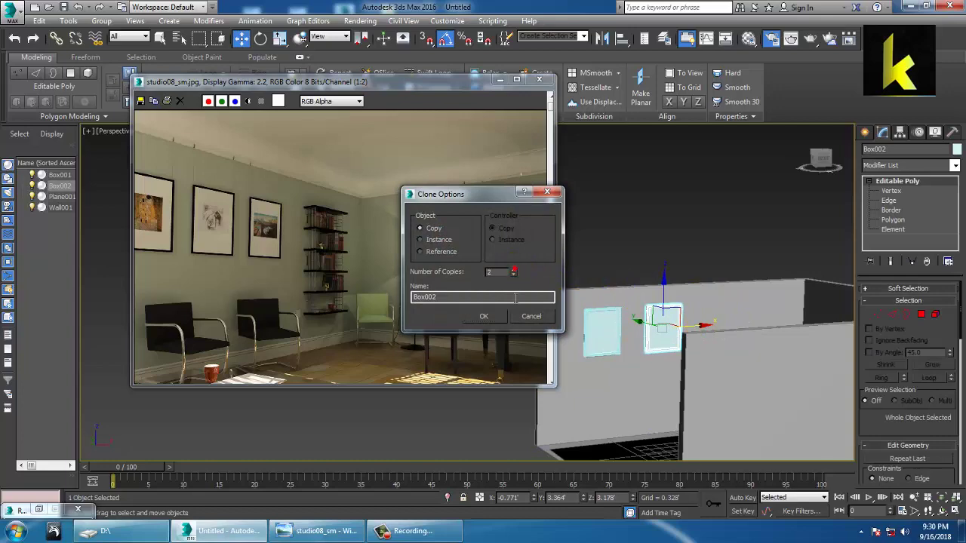
pyautogui.click(484, 316)
# Step: Move the vertices of the room's end wall outward along X by about 1.65', and leave vertex editing
pyautogui.moveTo(747, 295)
pyautogui.keyDown('alt'); pyautogui.mouseDown(button='middle')
pyautogui.moveTo(760, 286)
pyautogui.moveTo(718, 280)
pyautogui.moveTo(780, 306)
pyautogui.moveTo(767, 315)
pyautogui.moveTo(772, 341)
pyautogui.moveTo(650, 327)
pyautogui.mouseUp(button='middle'); pyautogui.keyUp('alt')
pyautogui.scroll(-3, 767, 308)
pyautogui.click(765, 302)
pyautogui.press('1')
pyautogui.press('1')
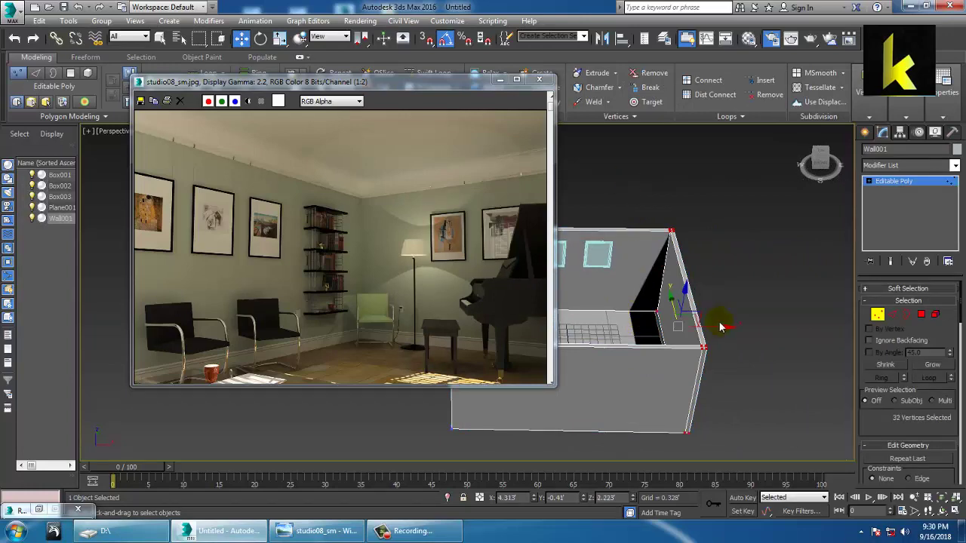
pyautogui.moveTo(732, 338); pyautogui.dragTo(772, 336)
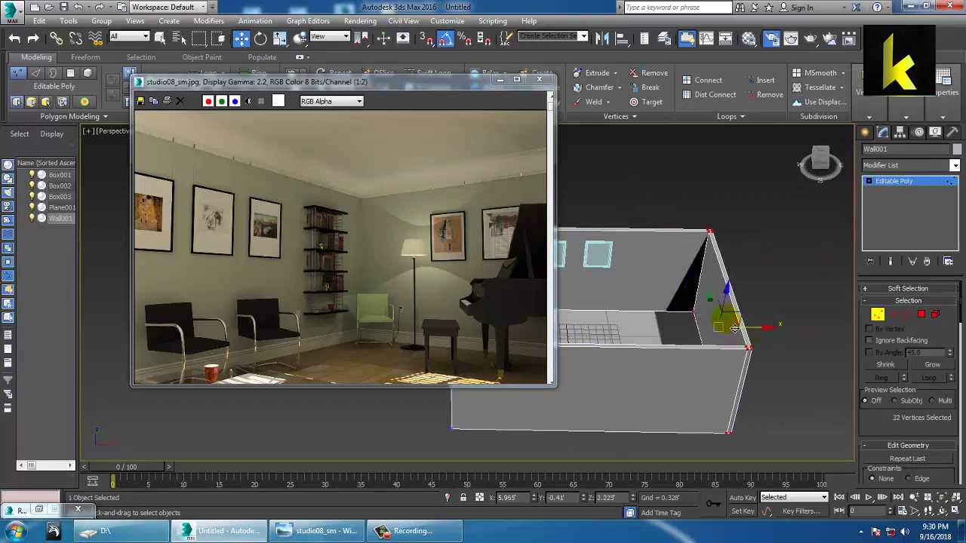
pyautogui.keyDown('alt'); pyautogui.moveTo(735, 328); pyautogui.dragTo(759, 274, button='middle'); pyautogui.keyUp('alt')
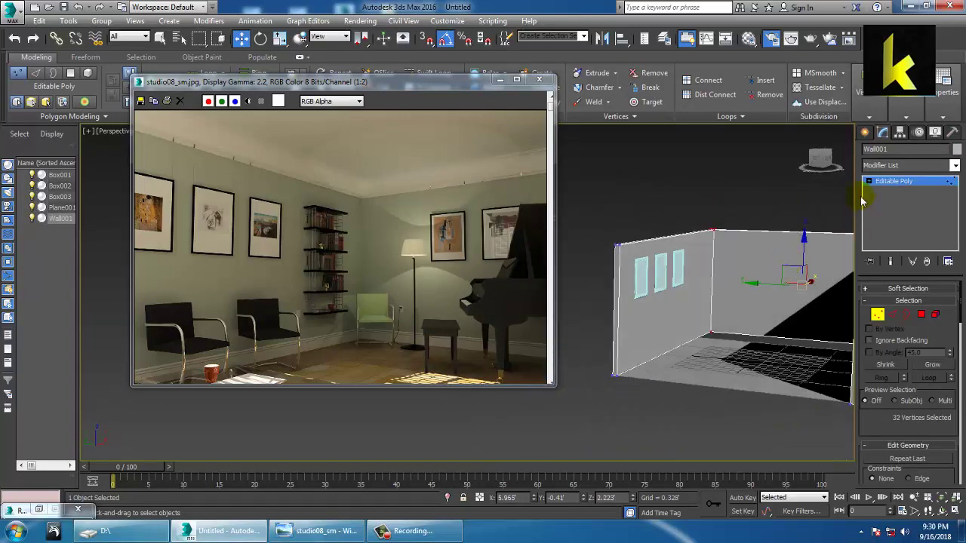
pyautogui.click(895, 187)
# Step: Scale the floor plane to about 137% along X and shift it about 0.7' toward the end wall
pyautogui.click(655, 368)
pyautogui.keyDown('alt'); pyautogui.moveTo(655, 367); pyautogui.dragTo(724, 368, button='middle'); pyautogui.keyUp('alt')
pyautogui.press('r')
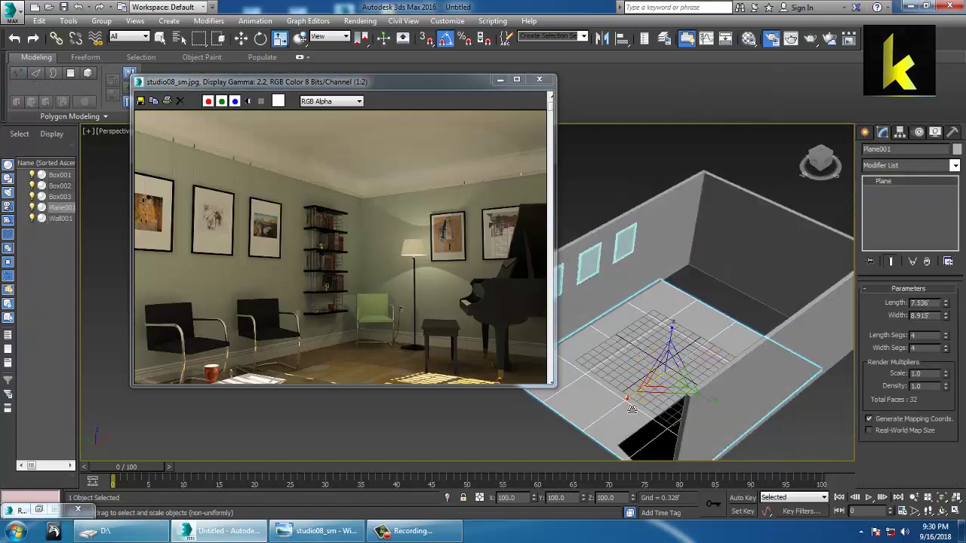
pyautogui.keyDown('alt'); pyautogui.moveTo(633, 409); pyautogui.dragTo(627, 397, button='middle'); pyautogui.keyUp('alt')
pyautogui.press('w')
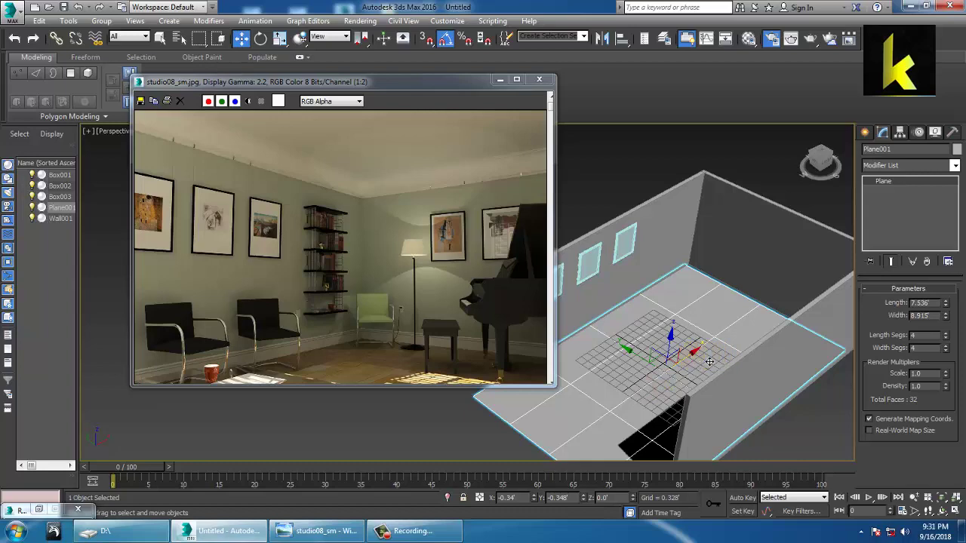
pyautogui.keyDown('alt'); pyautogui.moveTo(710, 362); pyautogui.dragTo(734, 304, button='middle'); pyautogui.keyUp('alt')
# Step: Compare the room view with the studio08_sm reference image, closing the Render Setup window along the way
pyautogui.click(498, 81)
pyautogui.keyDown('alt'); pyautogui.moveTo(536, 281); pyautogui.dragTo(383, 438, button='middle'); pyautogui.keyUp('alt')
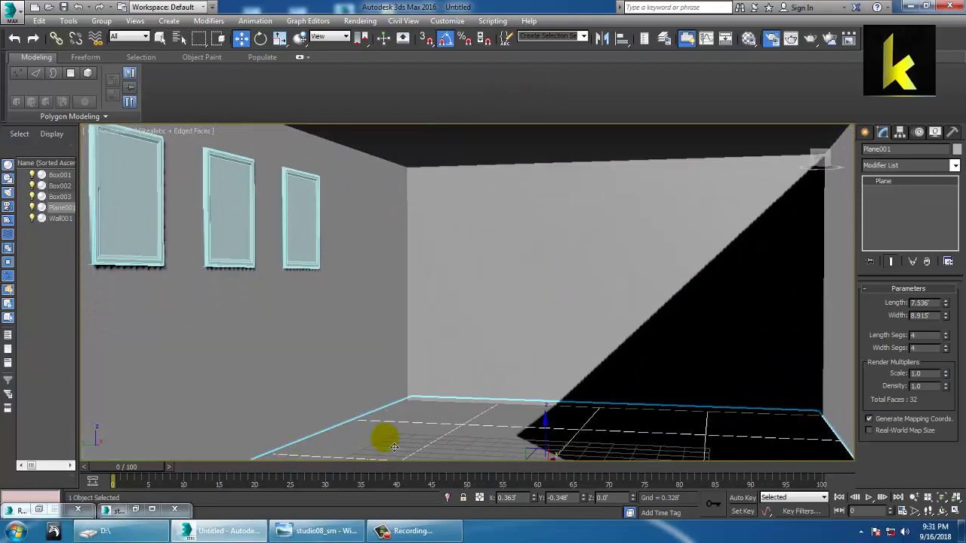
pyautogui.click(38, 512)
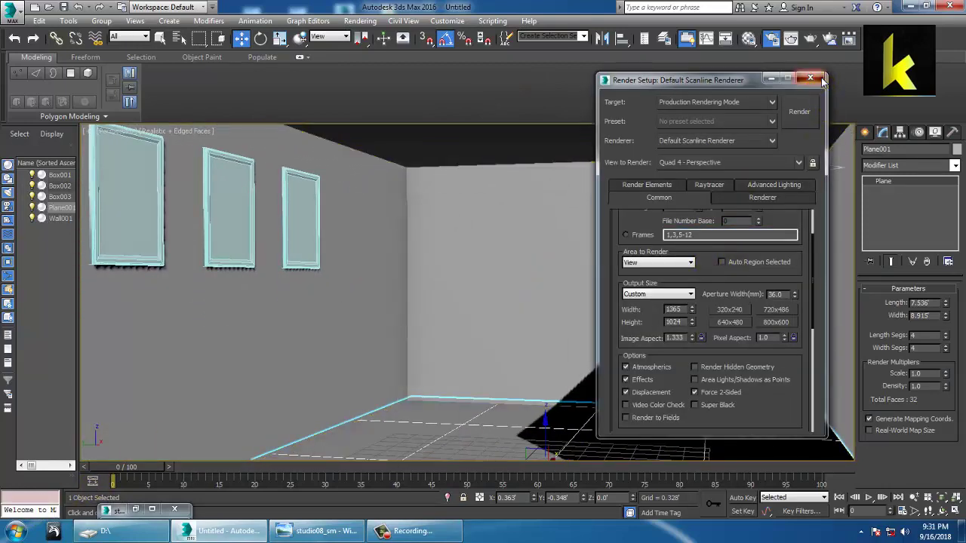
pyautogui.click(821, 79)
pyautogui.click(136, 512)
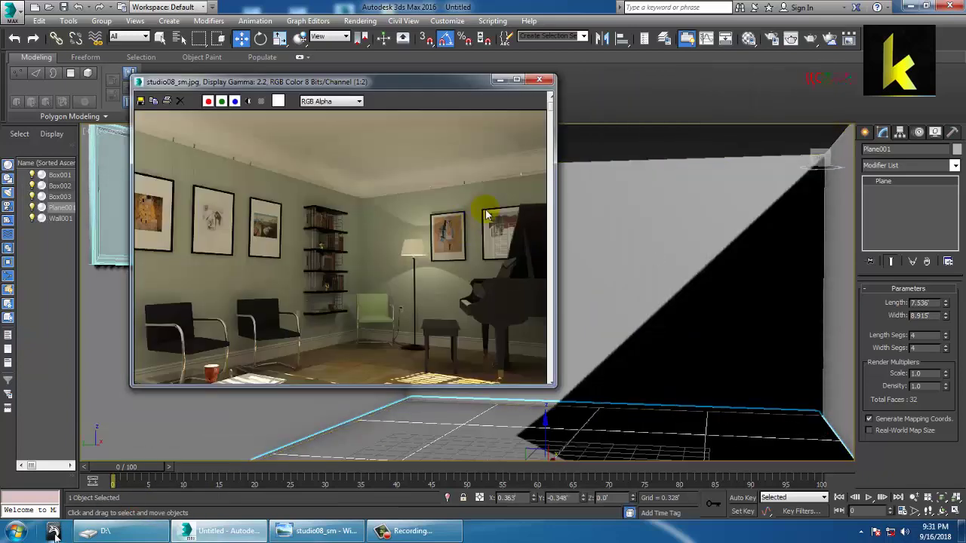
pyautogui.click(499, 81)
# Step: Scale the walls to about 130% along Y and about 115% along X to enlarge the room
pyautogui.keyDown('alt'); pyautogui.moveTo(757, 370); pyautogui.dragTo(701, 382, button='middle'); pyautogui.keyUp('alt')
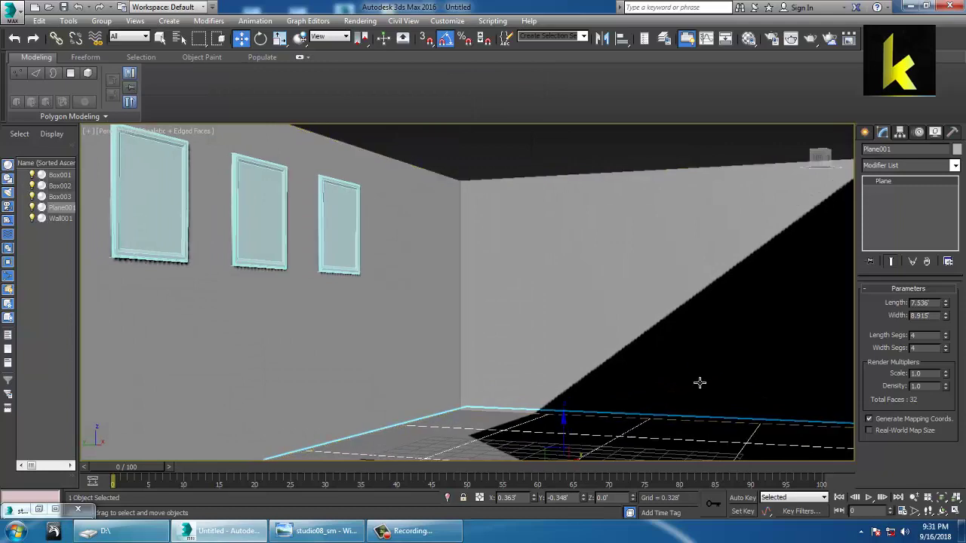
pyautogui.scroll(-6, 700, 383)
pyautogui.scroll(3, 699, 384)
pyautogui.keyDown('alt'); pyautogui.moveTo(699, 385); pyautogui.dragTo(637, 231, button='middle'); pyautogui.keyUp('alt')
pyautogui.click(636, 231)
pyautogui.press('r')
pyautogui.moveTo(646, 398)
pyautogui.mouseDown()
pyautogui.moveTo(655, 401)
pyautogui.moveTo(649, 389)
pyautogui.mouseUp()
pyautogui.keyDown('alt'); pyautogui.moveTo(645, 383); pyautogui.dragTo(555, 391, button='middle'); pyautogui.keyUp('alt')
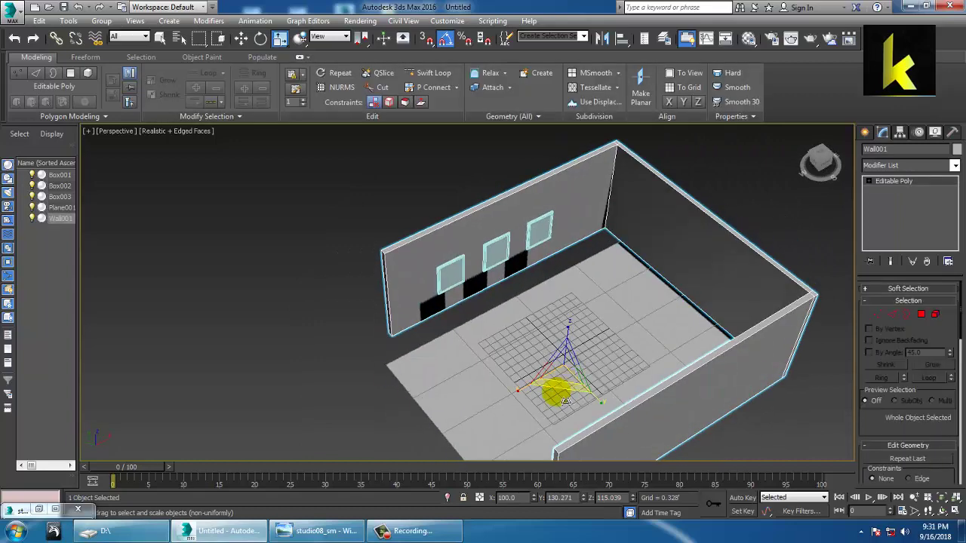
pyautogui.moveTo(528, 398); pyautogui.dragTo(526, 396)
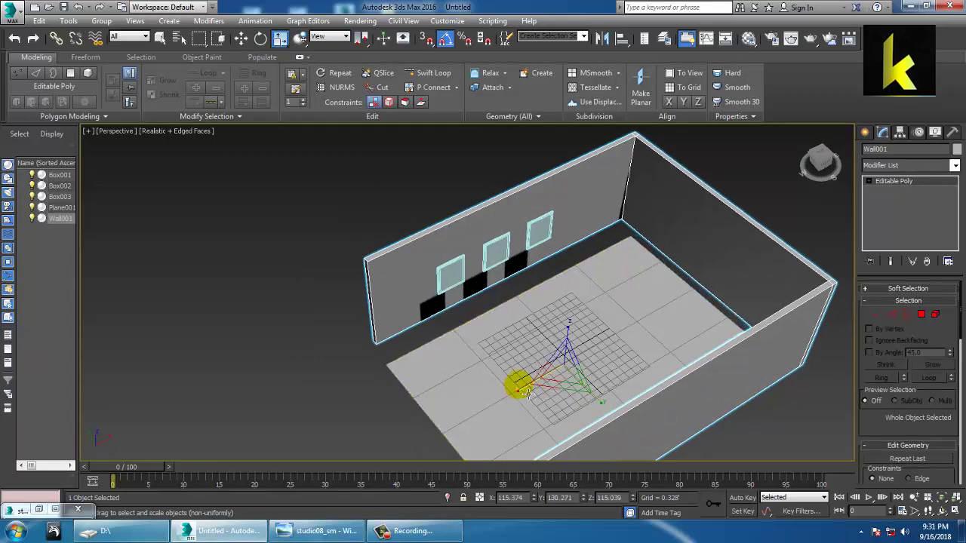
pyautogui.keyDown('alt'); pyautogui.moveTo(543, 363); pyautogui.dragTo(592, 301, button='middle'); pyautogui.keyUp('alt')
# Step: Scale the floor plane up uniformly by about 147% so it extends beyond the walls
pyautogui.click(513, 375)
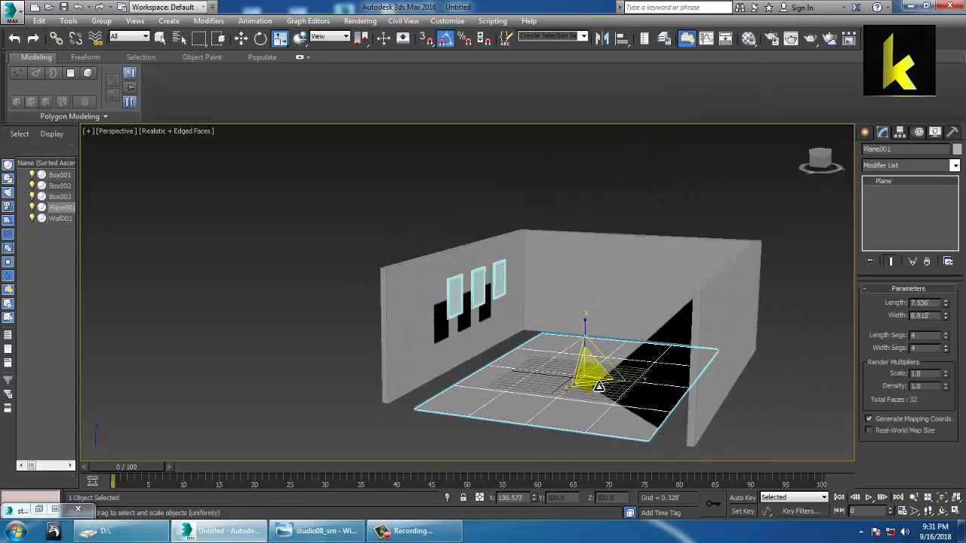
pyautogui.moveTo(586, 375); pyautogui.dragTo(567, 356)
pyautogui.scroll(10, 566, 356)
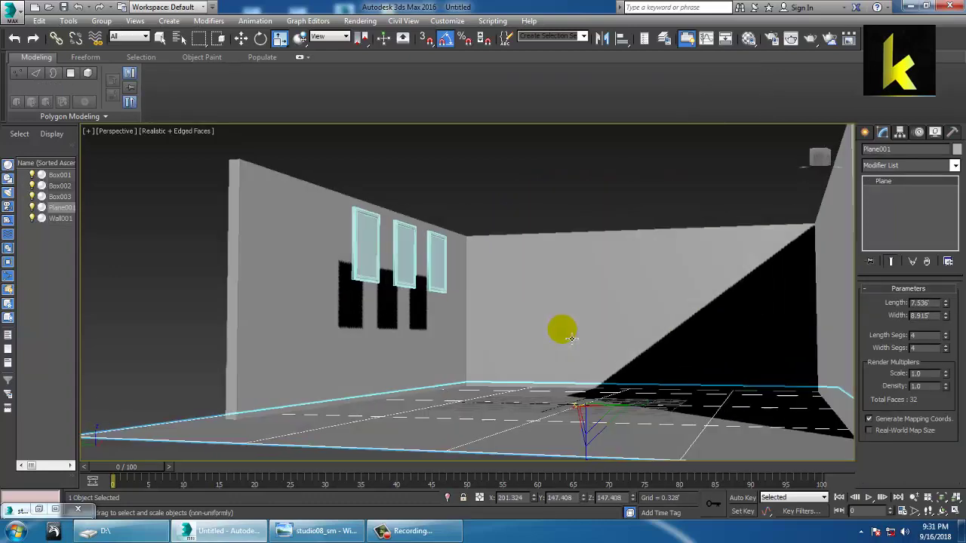
# Step: Scale the walls slightly along Z to adjust the room's height
pyautogui.click(572, 303)
pyautogui.keyDown('alt'); pyautogui.moveTo(567, 298); pyautogui.dragTo(579, 325, button='middle'); pyautogui.keyUp('alt')
pyautogui.scroll(-4, 581, 329)
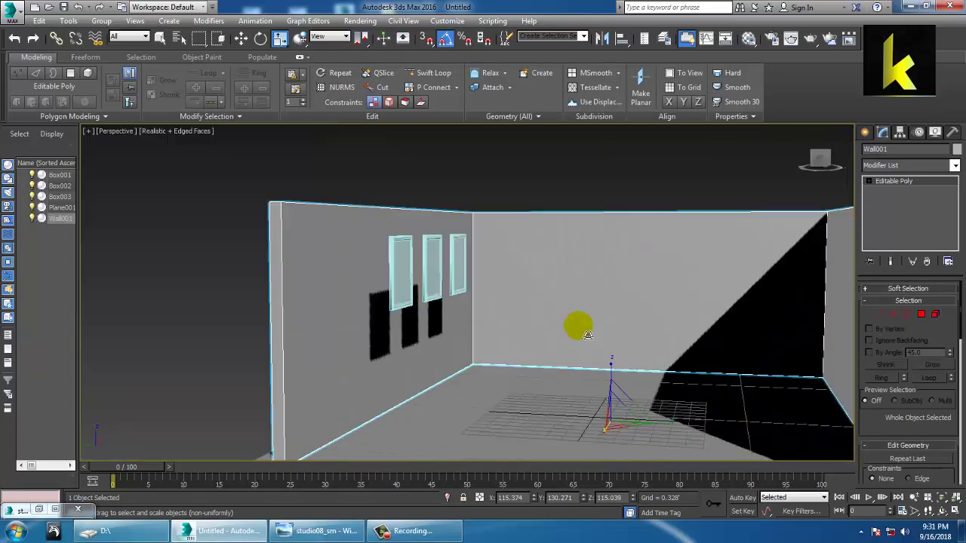
pyautogui.moveTo(612, 373); pyautogui.dragTo(612, 368)
# Step: Move the three picture frames together about 1.09' along Y onto the enlarged back wall and raise them slightly
pyautogui.keyDown('alt'); pyautogui.moveTo(587, 266); pyautogui.dragTo(575, 317, button='middle'); pyautogui.keyUp('alt')
pyautogui.click(453, 287)
pyautogui.keyDown('ctrl'); pyautogui.click(488, 297); pyautogui.keyUp('ctrl')
pyautogui.keyDown('ctrl'); pyautogui.click(530, 263); pyautogui.keyUp('ctrl')
pyautogui.press('w')
pyautogui.keyDown('alt'); pyautogui.moveTo(486, 277); pyautogui.dragTo(462, 300, button='middle'); pyautogui.keyUp('alt')
pyautogui.moveTo(459, 298); pyautogui.dragTo(415, 284)
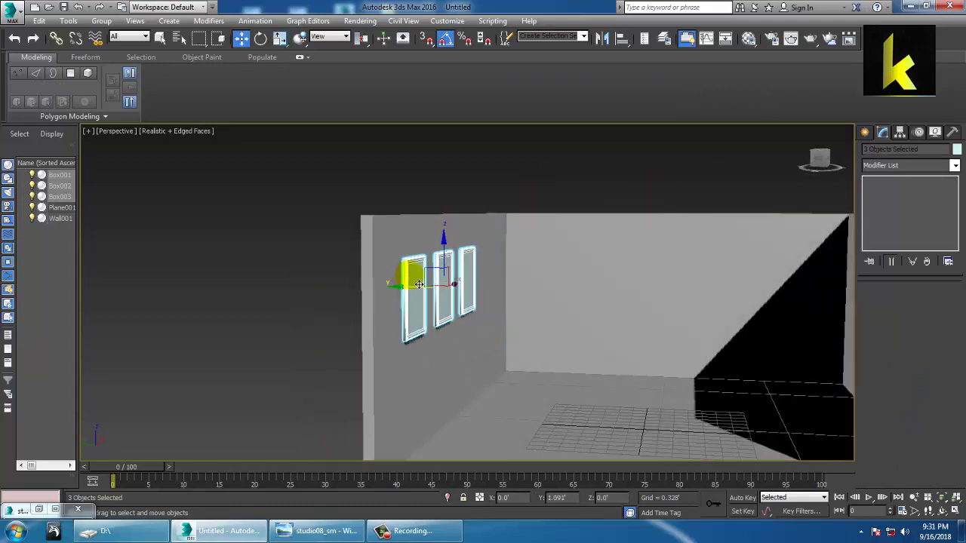
pyautogui.keyDown('alt'); pyautogui.moveTo(419, 284); pyautogui.dragTo(501, 324, button='middle'); pyautogui.keyUp('alt')
pyautogui.moveTo(494, 284); pyautogui.dragTo(496, 273)
# Step: Extend the open ends of both long walls outward by moving their vertices about 1.2' along X, and leave vertex editing
pyautogui.keyDown('alt'); pyautogui.moveTo(543, 295); pyautogui.dragTo(531, 389, button='middle'); pyautogui.keyUp('alt')
pyautogui.click(540, 394)
pyautogui.click(878, 314)
pyautogui.scroll(-3, 574, 388)
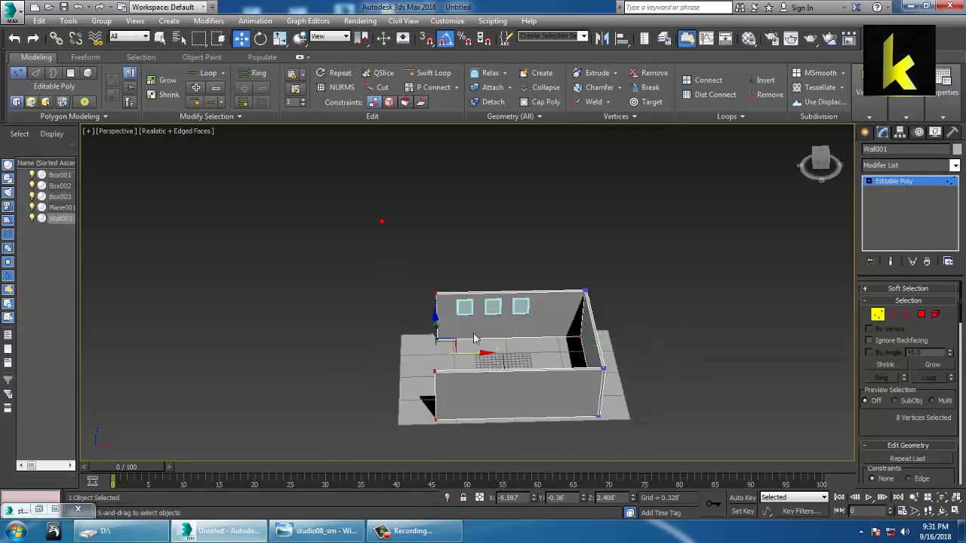
pyautogui.moveTo(485, 356); pyautogui.dragTo(469, 356)
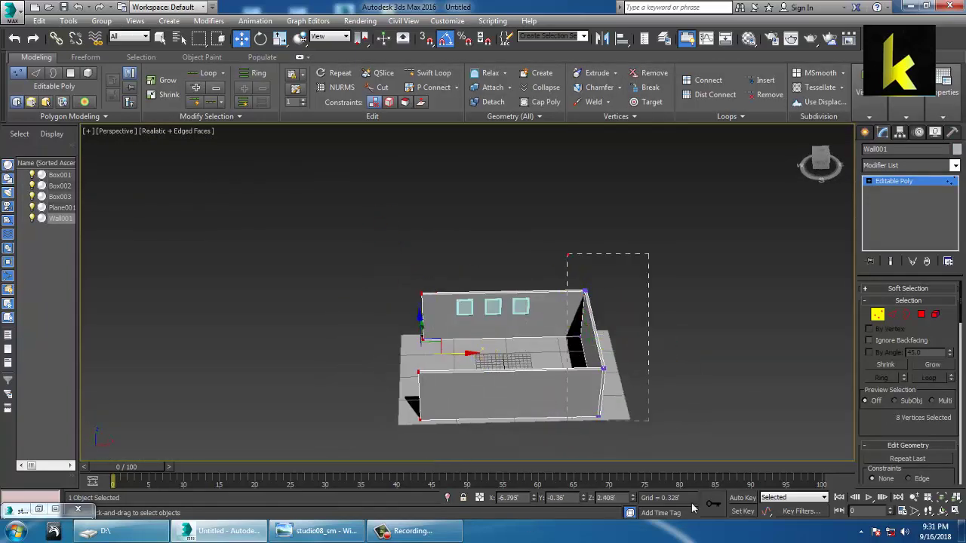
pyautogui.moveTo(692, 510); pyautogui.dragTo(693, 510)
pyautogui.keyDown('alt'); pyautogui.moveTo(631, 352); pyautogui.dragTo(712, 322, button='middle'); pyautogui.keyUp('alt')
pyautogui.scroll(5, 656, 393)
pyautogui.scroll(-4, 609, 405)
pyautogui.scroll(5, 570, 379)
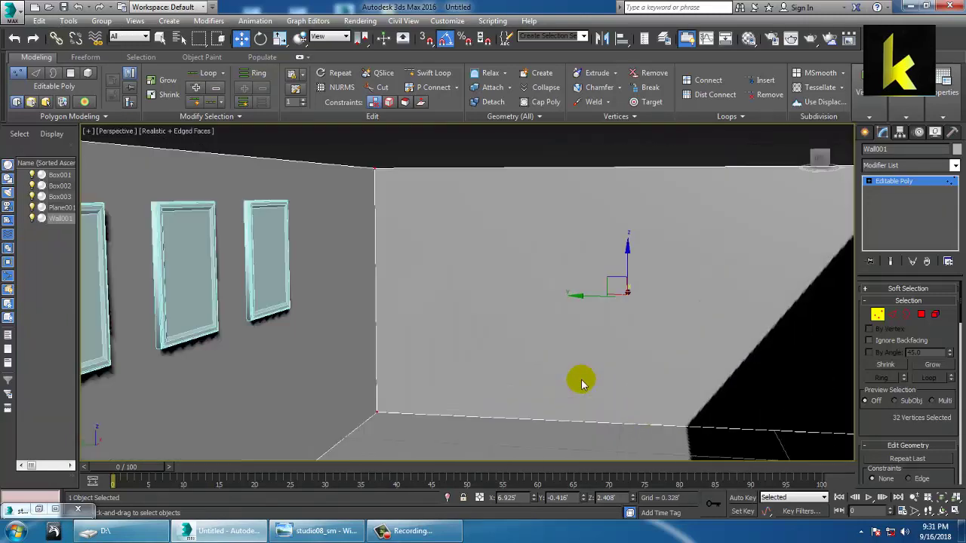
pyautogui.moveTo(541, 367); pyautogui.dragTo(578, 378, button='middle')
pyautogui.click(888, 185)
# Step: Select only the three picture frames in the Top view and nudge them along Y to sit against the back wall
pyautogui.hotkey('alt', 'w')
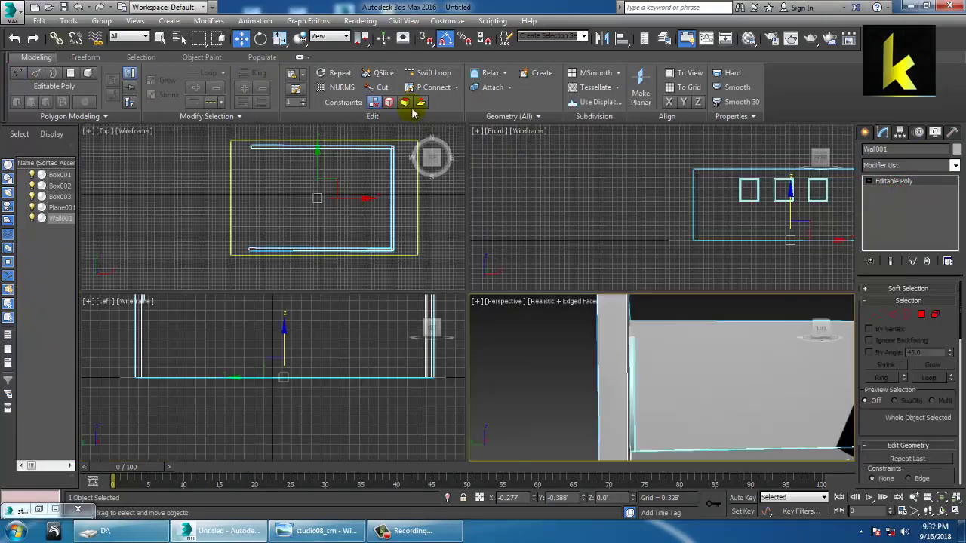
pyautogui.moveTo(356, 191); pyautogui.dragTo(322, 183, button='middle')
pyautogui.hotkey('alt', 'w')
pyautogui.moveTo(405, 171); pyautogui.dragTo(404, 204, button='middle')
pyautogui.scroll(3, 404, 204)
pyautogui.moveTo(578, 238); pyautogui.dragTo(485, 313, button='middle')
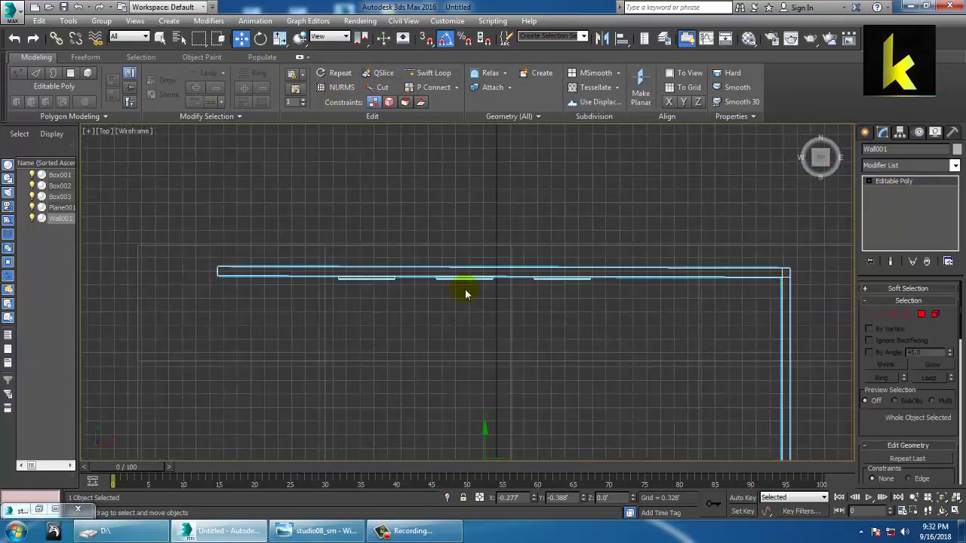
pyautogui.moveTo(620, 284); pyautogui.dragTo(621, 283)
pyautogui.scroll(2, 562, 297)
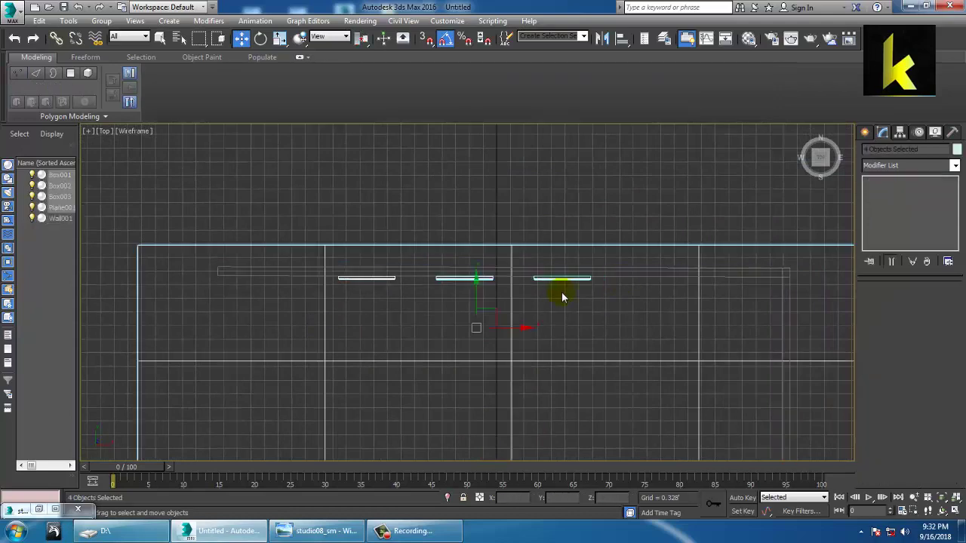
pyautogui.keyDown('alt'); pyautogui.click(734, 390); pyautogui.keyUp('alt')
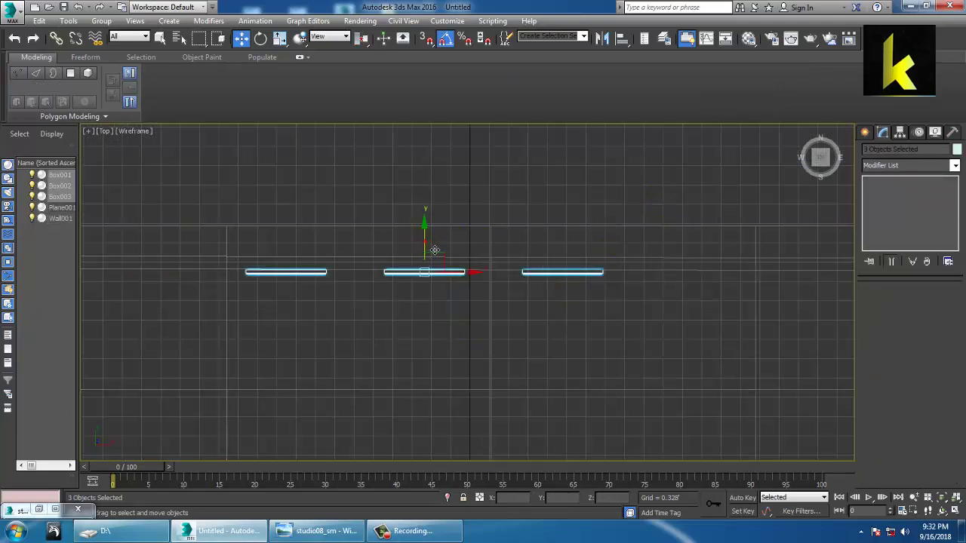
pyautogui.moveTo(435, 250); pyautogui.dragTo(433, 248)
# Step: Examine the wall-mounted bookshelf at 1:1 in the studio08_sm reference image
pyautogui.hotkey('alt', 'w')
pyautogui.middleClick(610, 381)
pyautogui.hotkey('alt', 'w')
pyautogui.keyDown('alt'); pyautogui.moveTo(610, 377); pyautogui.dragTo(559, 381, button='middle'); pyautogui.keyUp('alt')
pyautogui.moveTo(559, 381); pyautogui.dragTo(282, 446, button='middle')
pyautogui.click(46, 506)
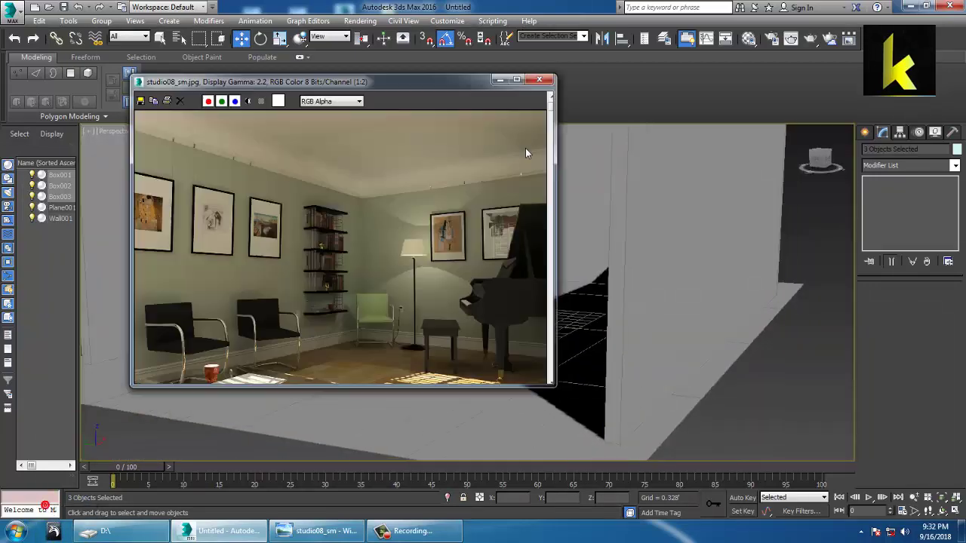
pyautogui.scroll(1, 288, 221)
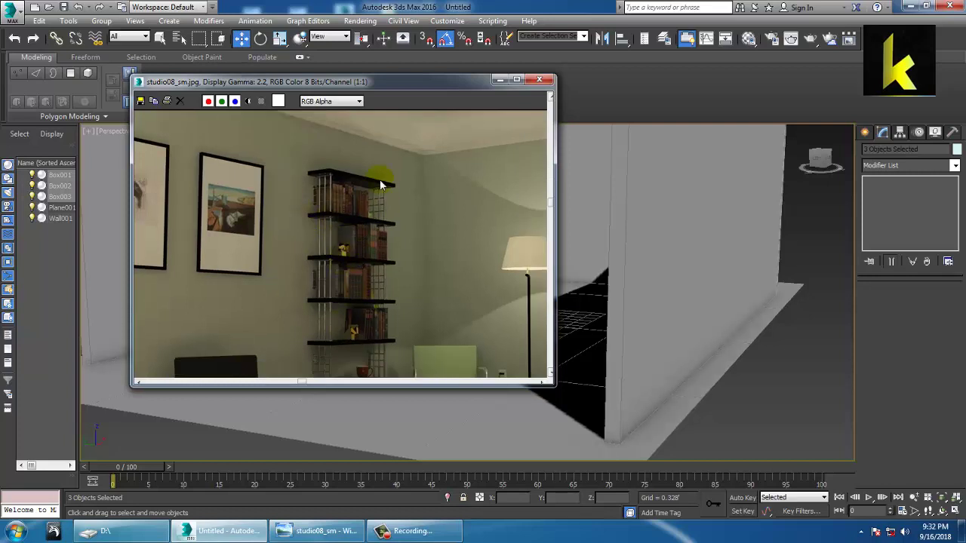
pyautogui.moveTo(386, 262); pyautogui.dragTo(402, 247, button='middle')
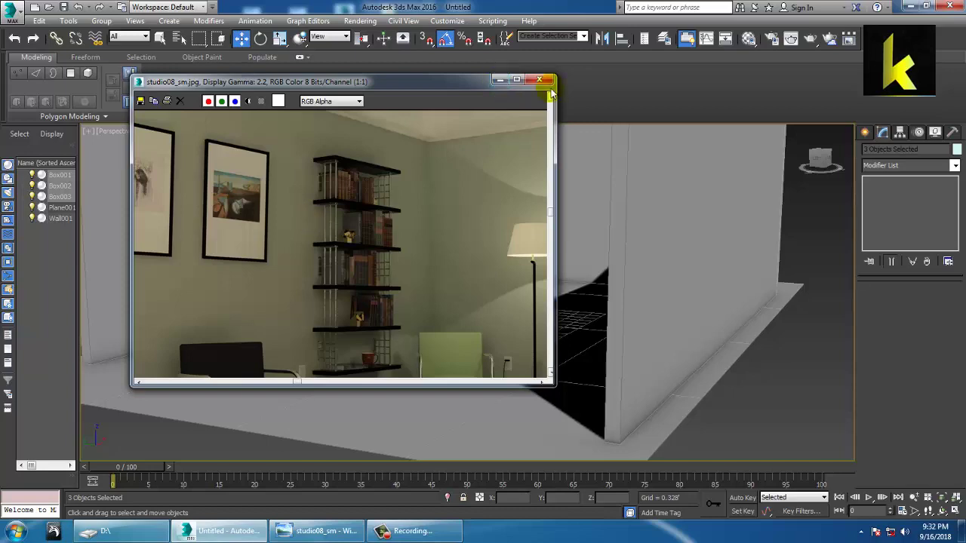
pyautogui.click(499, 80)
# Step: Create a shelf box beside the picture frames in the Front view, about 0.087' long, 0.928' wide and 0.551' high
pyautogui.hotkey('alt', 'w')
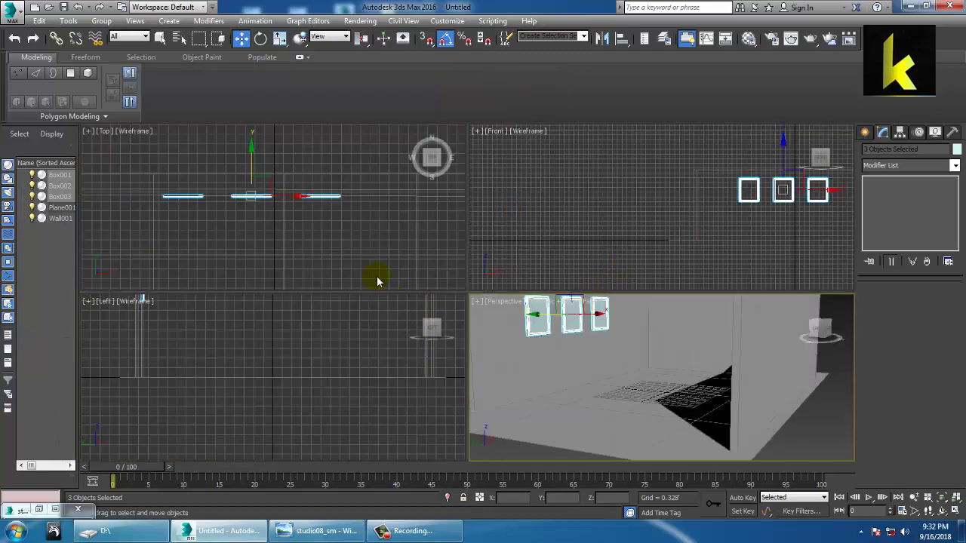
pyautogui.moveTo(754, 223); pyautogui.dragTo(619, 217, button='middle')
pyautogui.hotkey('alt', 'w')
pyautogui.scroll(2, 632, 213)
pyautogui.moveTo(680, 256); pyautogui.dragTo(619, 257, button='middle')
pyautogui.click(869, 132)
pyautogui.click(892, 209)
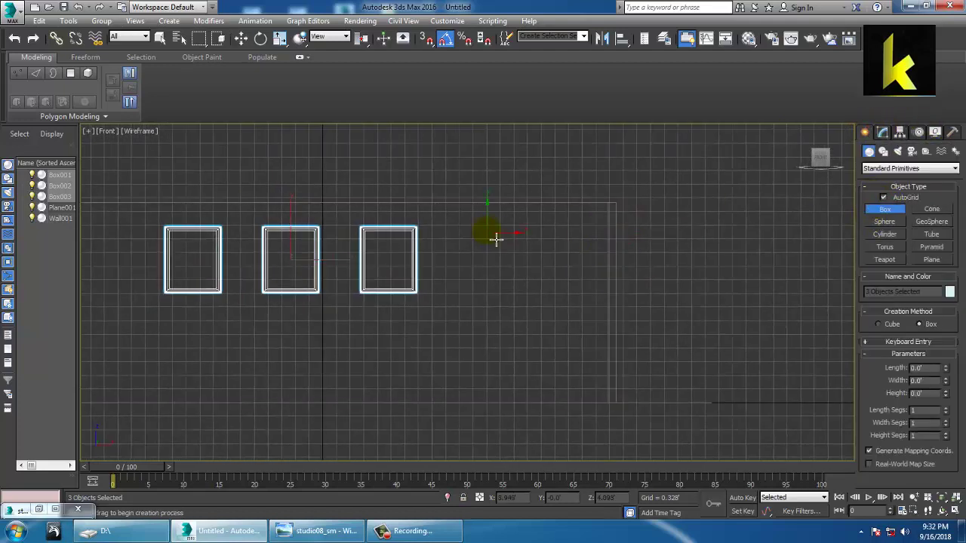
pyautogui.moveTo(513, 239); pyautogui.dragTo(538, 244)
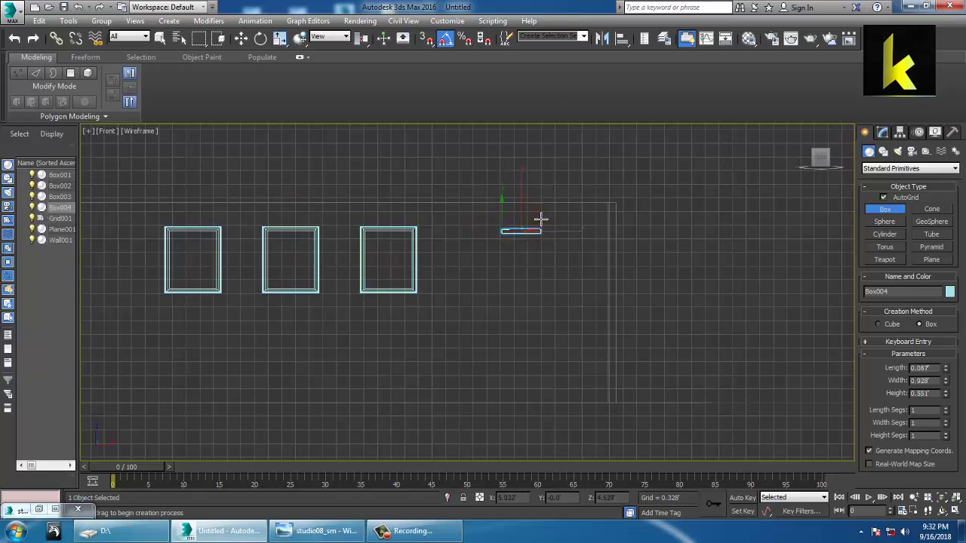
pyautogui.click(541, 219)
# Step: Rescale the shelf box and move it against the back wall, between the last picture frame and the room corner
pyautogui.press('w')
pyautogui.hotkey('alt', 'w')
pyautogui.middleClick(619, 438)
pyautogui.press('z')
pyautogui.keyDown('alt'); pyautogui.moveTo(613, 407); pyautogui.dragTo(741, 334, button='middle'); pyautogui.keyUp('alt')
pyautogui.scroll(-4, 677, 411)
pyautogui.hotkey('alt', 'w')
pyautogui.press('r')
pyautogui.moveTo(780, 338); pyautogui.dragTo(767, 334)
pyautogui.keyDown('alt'); pyautogui.moveTo(767, 334); pyautogui.dragTo(677, 332, button='middle'); pyautogui.keyUp('alt')
pyautogui.scroll(3, 742, 309)
pyautogui.press('w')
pyautogui.moveTo(677, 332); pyautogui.dragTo(351, 268)
pyautogui.hotkey('alt', 'w')
pyautogui.hotkey('alt', 'w')
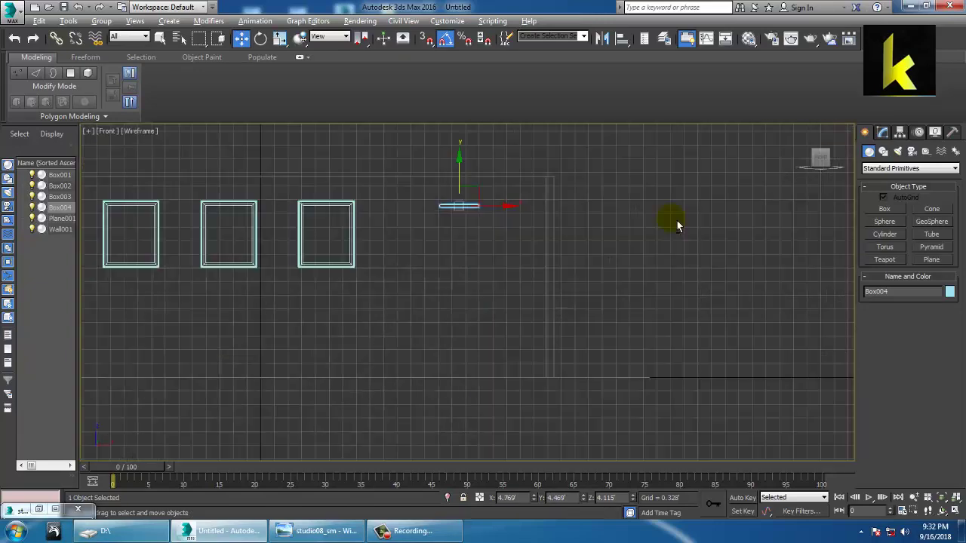
# Step: Clone the shelf downward as 4 copies spaced about 0.629' apart, with the reference image placed alongside for comparison
pyautogui.scroll(3, 567, 218)
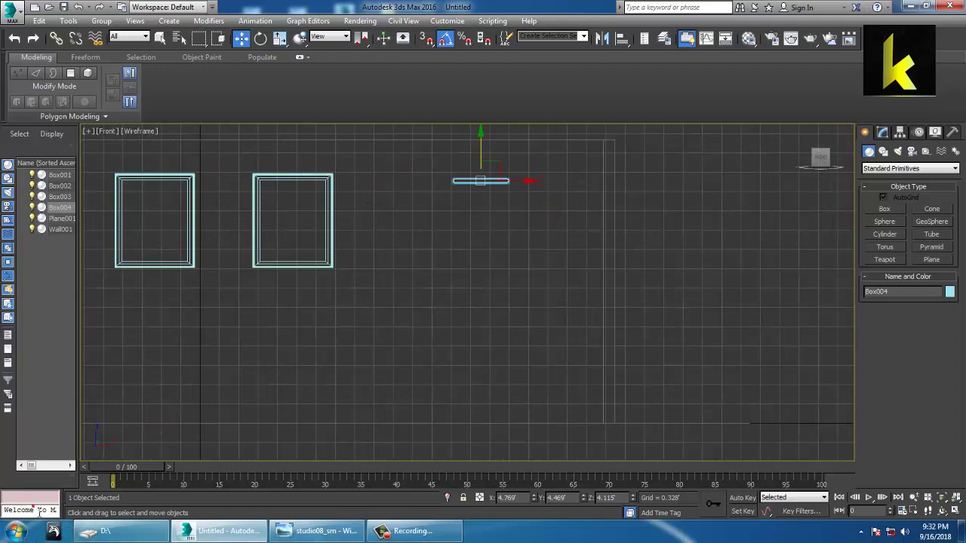
pyautogui.click(39, 513)
pyautogui.moveTo(440, 89); pyautogui.dragTo(230, 98)
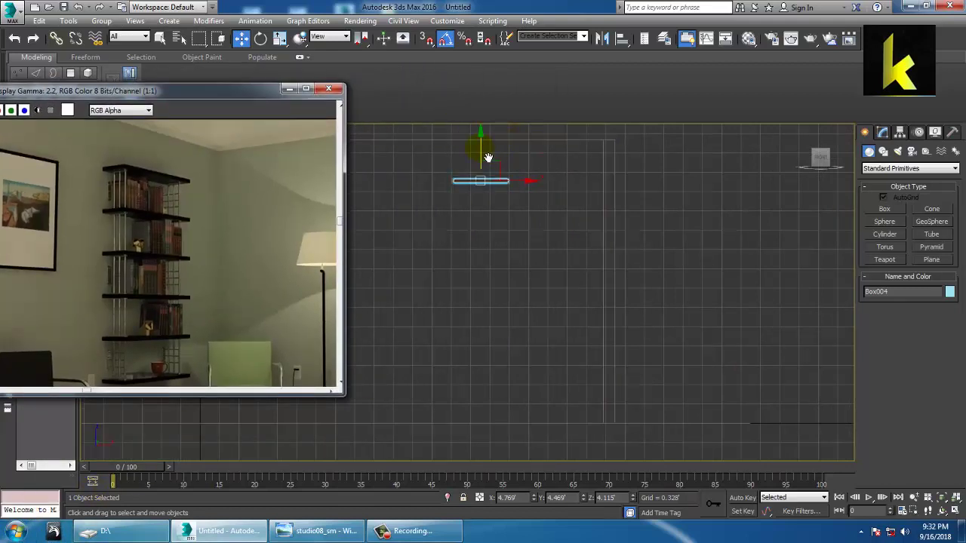
pyautogui.keyDown('shift'); pyautogui.moveTo(488, 157); pyautogui.dragTo(501, 194); pyautogui.keyUp('shift')
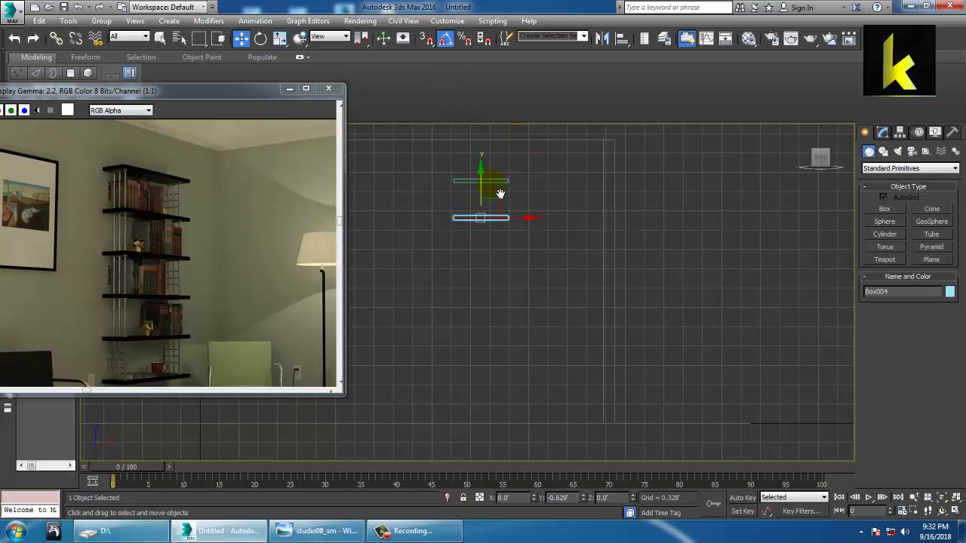
pyautogui.keyDown('shift'); pyautogui.moveTo(500, 193); pyautogui.dragTo(500, 193); pyautogui.keyUp('shift')
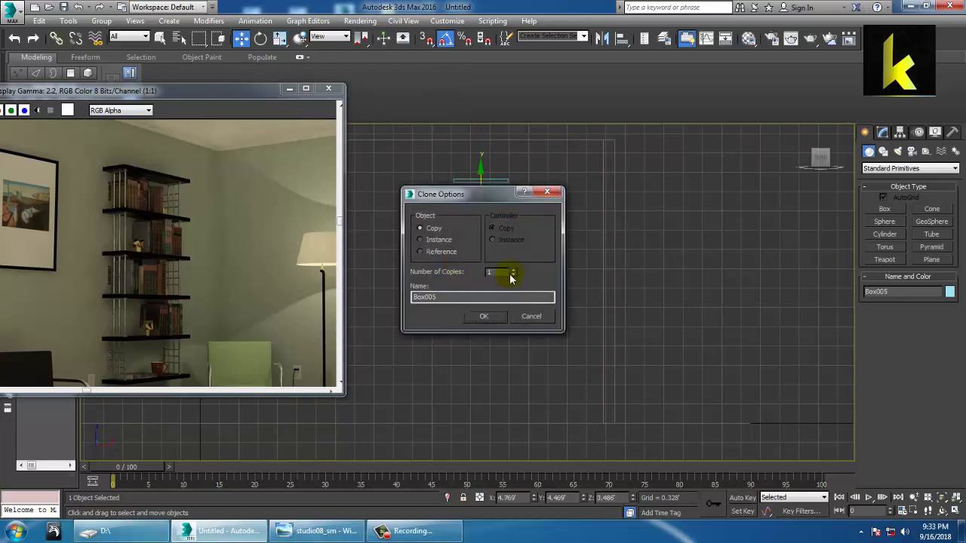
pyautogui.click(486, 318)
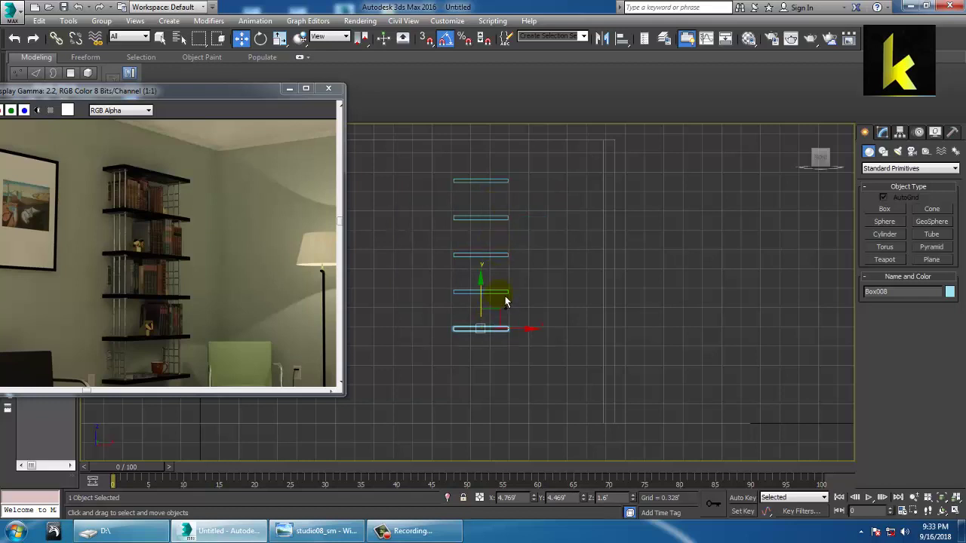
# Step: Select all five shelves and widen them to about 115% along the X axis
pyautogui.keyDown('ctrl'); pyautogui.click(508, 295); pyautogui.keyUp('ctrl')
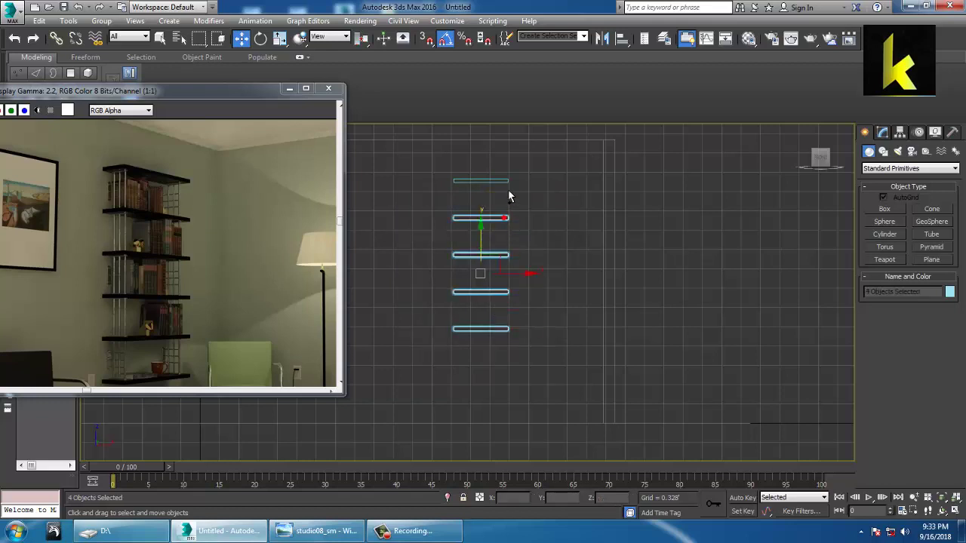
pyautogui.press('r')
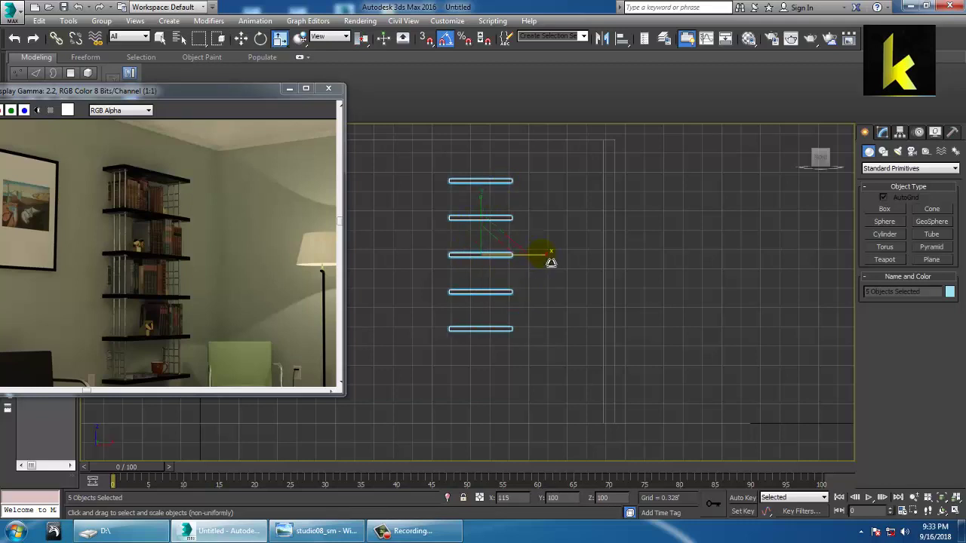
pyautogui.hotkey('alt', 'w')
pyautogui.rightClick(675, 418)
pyautogui.hotkey('alt', 'w')
pyautogui.keyDown('alt'); pyautogui.moveTo(611, 402); pyautogui.dragTo(302, 356, button='middle'); pyautogui.keyUp('alt')
pyautogui.keyDown('alt'); pyautogui.moveTo(574, 370); pyautogui.dragTo(548, 321, button='middle'); pyautogui.keyUp('alt')
pyautogui.scroll(-1, 162, 294)
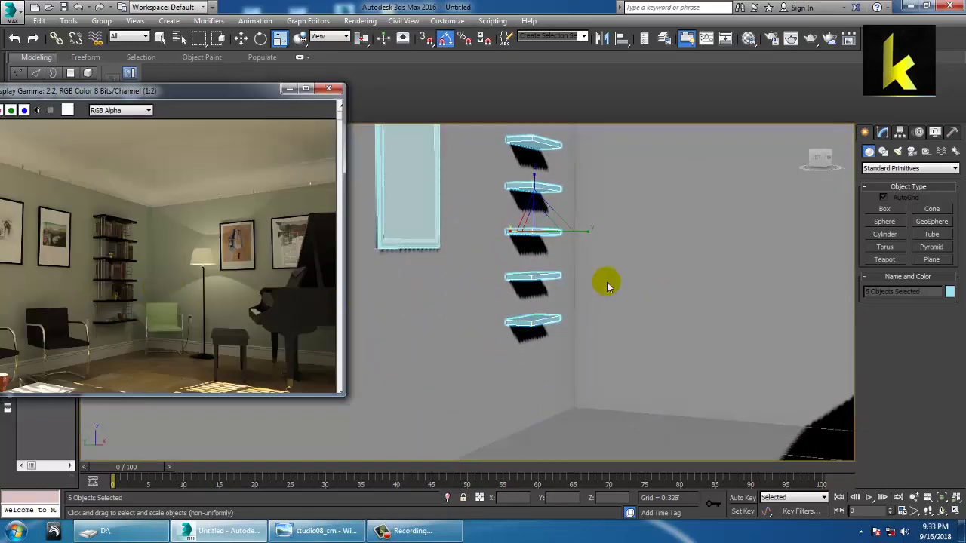
# Step: Draw a straight vertical line about 2.6' long in the Front view, near the shelves' left ends, from the top shelf to the bottom one
pyautogui.scroll(2, 108, 269)
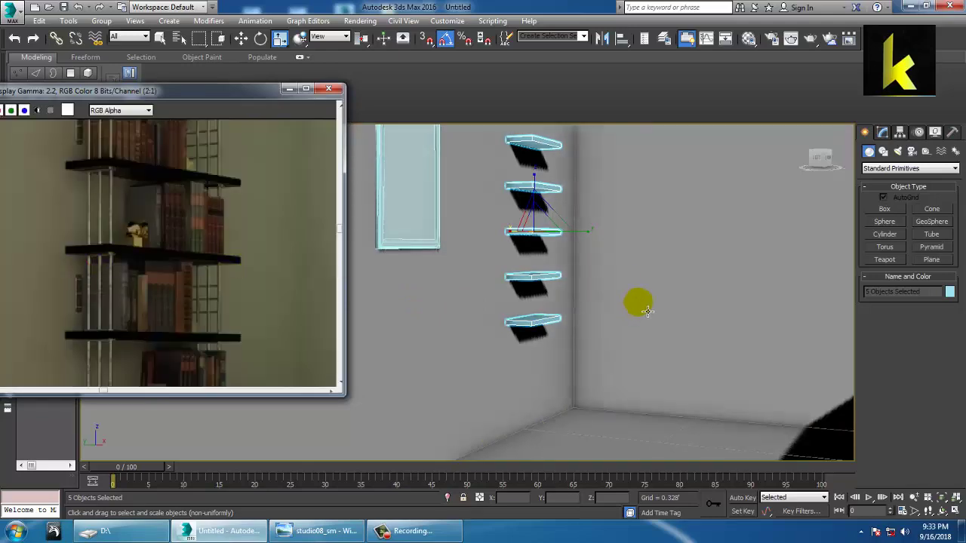
pyautogui.click(681, 267)
pyautogui.hotkey('alt', 'w')
pyautogui.rightClick(624, 237)
pyautogui.hotkey('alt', 'w')
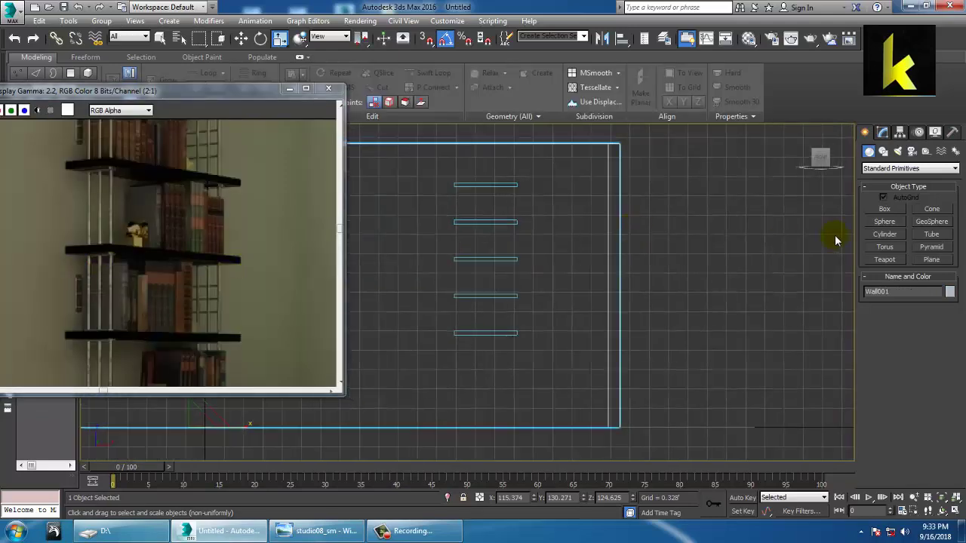
pyautogui.click(883, 152)
pyautogui.click(885, 220)
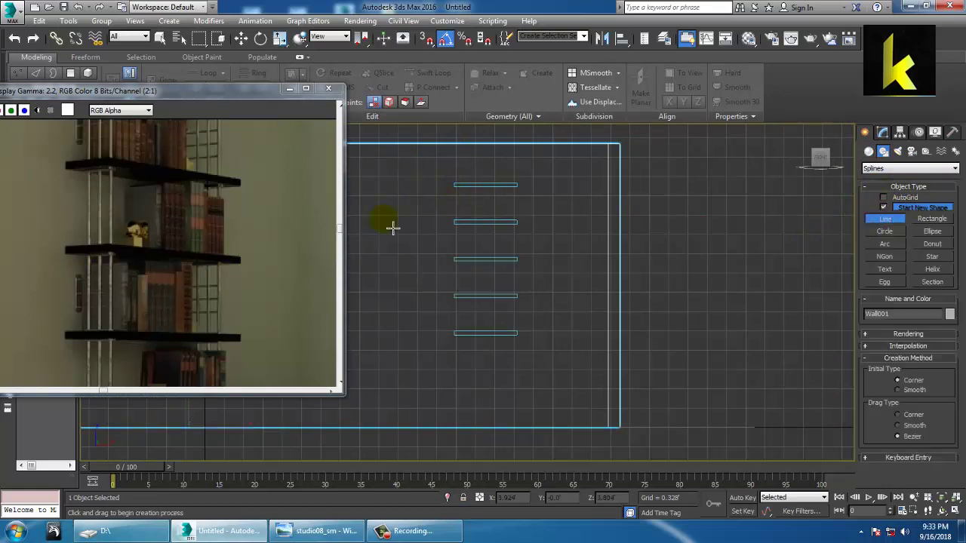
pyautogui.moveTo(249, 212); pyautogui.dragTo(259, 280, button='middle')
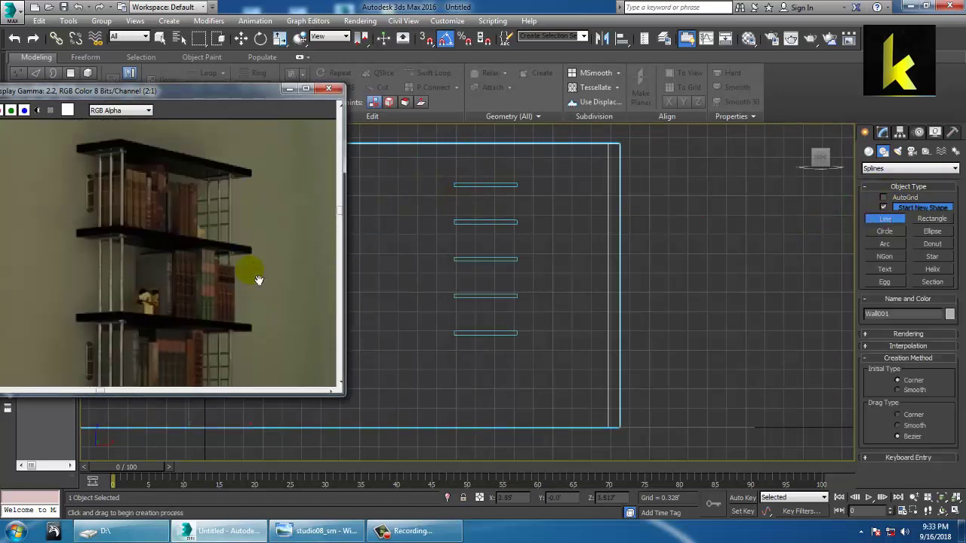
pyautogui.click(465, 189)
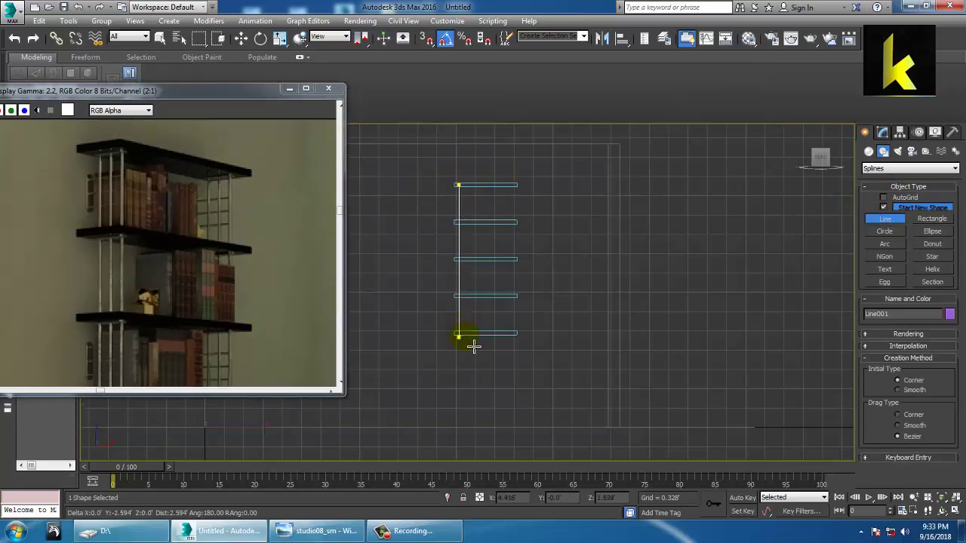
pyautogui.keyDown('shift'); pyautogui.rightClick(463, 333); pyautogui.keyUp('shift')
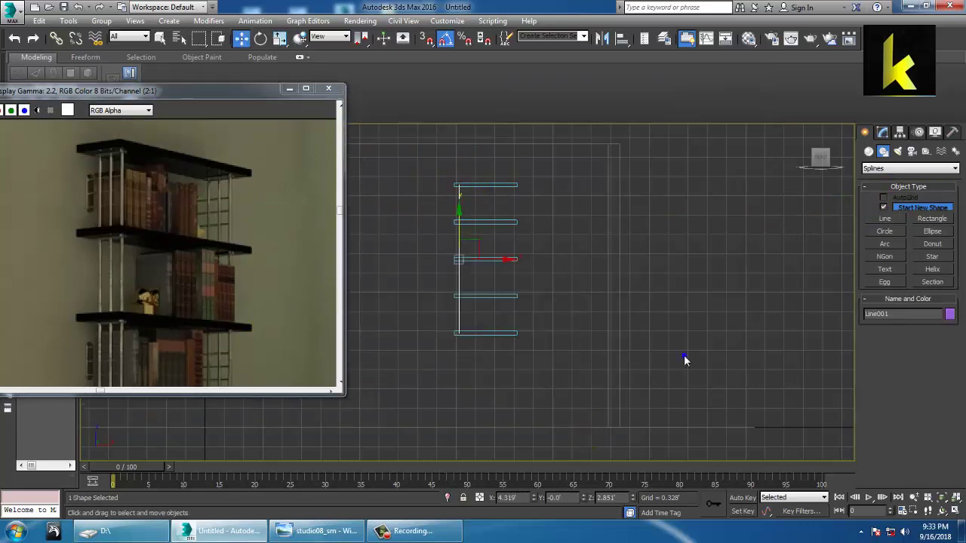
# Step: Enable the line's rendering in the viewport as a radial rod with a thickness of 0.017'
pyautogui.click(882, 132)
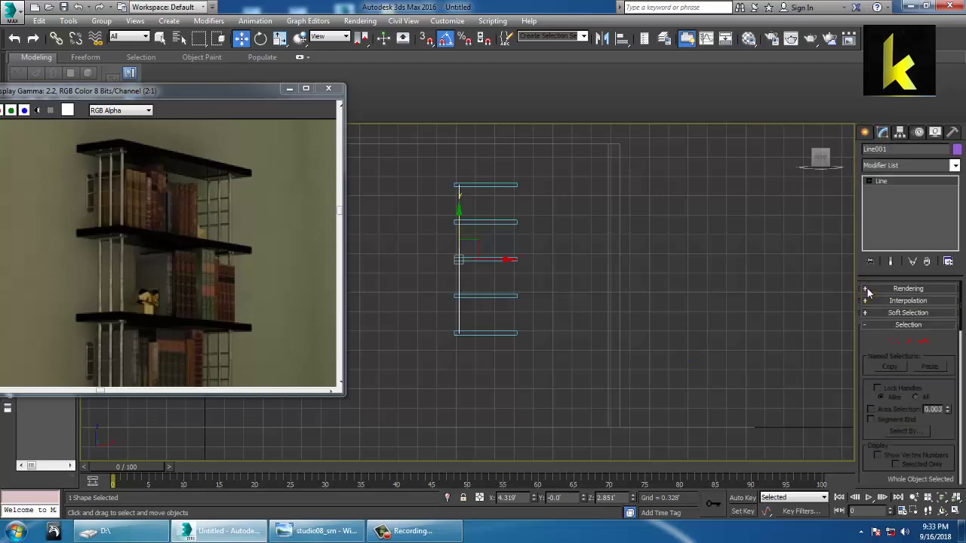
pyautogui.click(868, 290)
pyautogui.click(877, 307)
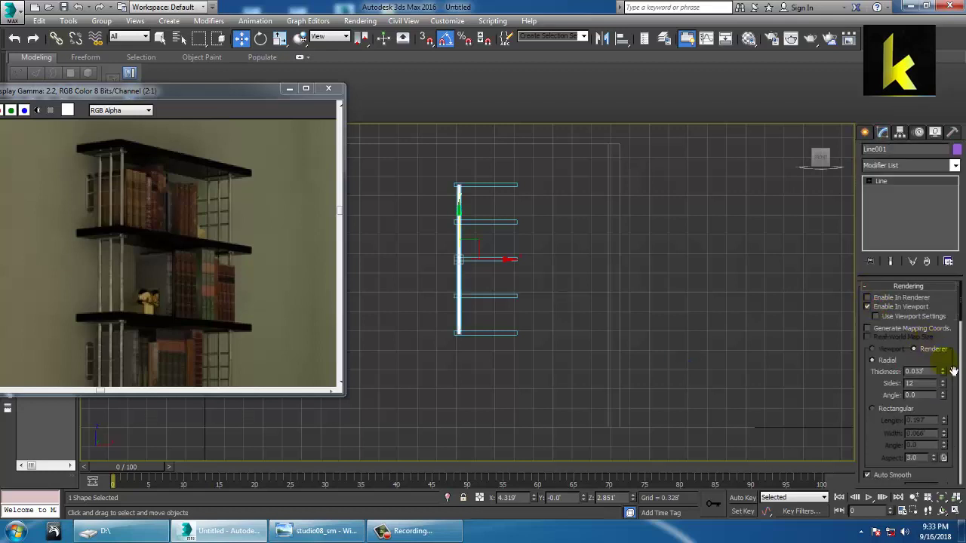
pyautogui.moveTo(960, 405); pyautogui.dragTo(959, 414)
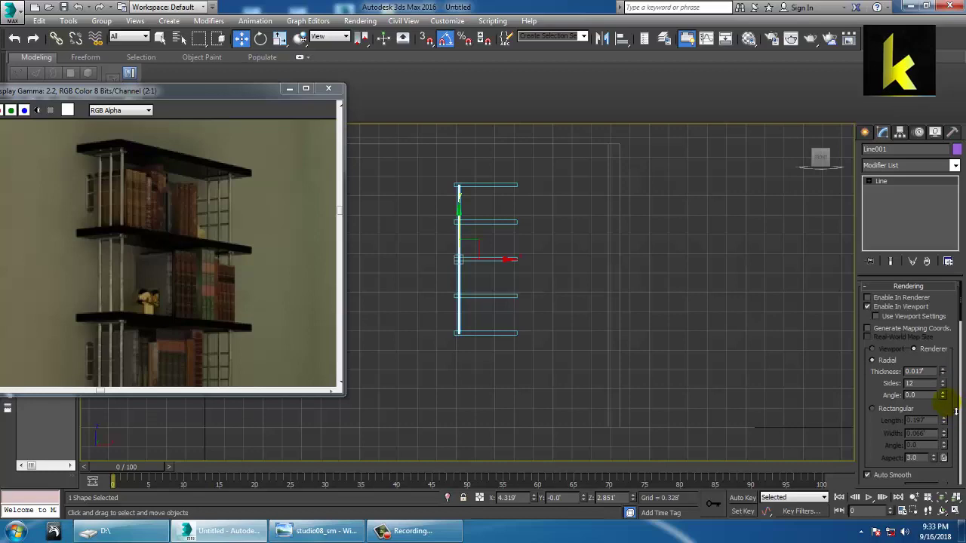
# Step: Move the rod along Y onto the bookshelf, through the front of the shelves' ends
pyautogui.hotkey('alt', 'w')
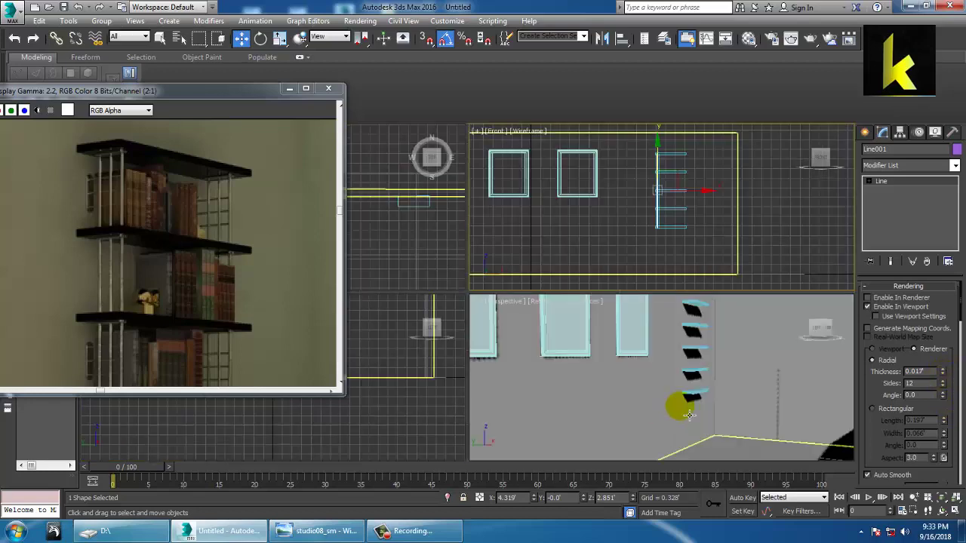
pyautogui.rightClick(688, 413)
pyautogui.hotkey('alt', 'w')
pyautogui.press('z')
pyautogui.keyDown('alt'); pyautogui.moveTo(636, 347); pyautogui.dragTo(680, 317, button='middle'); pyautogui.keyUp('alt')
pyautogui.scroll(-5, 637, 354)
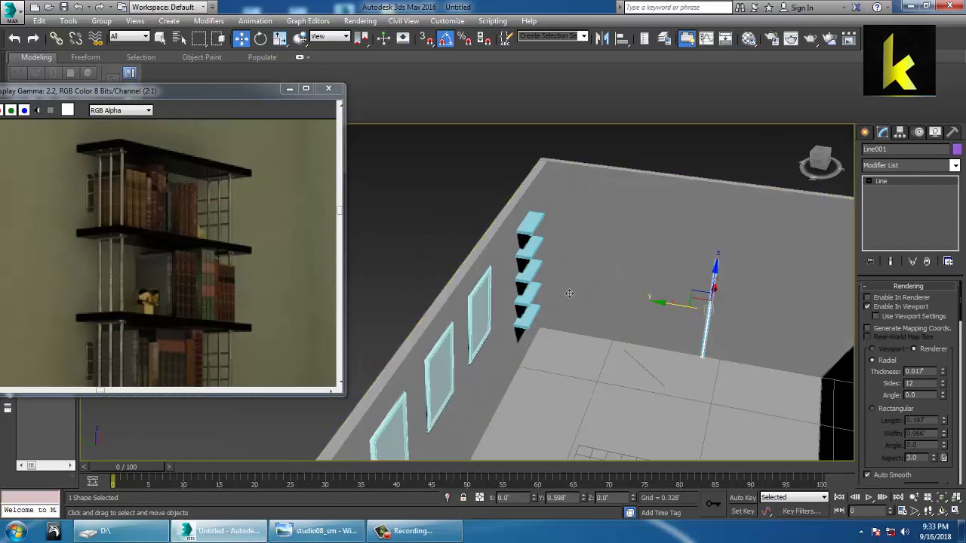
pyautogui.moveTo(670, 302); pyautogui.dragTo(500, 273)
pyautogui.keyDown('alt'); pyautogui.moveTo(500, 274); pyautogui.dragTo(602, 279, button='middle'); pyautogui.keyUp('alt')
pyautogui.scroll(2, 601, 279)
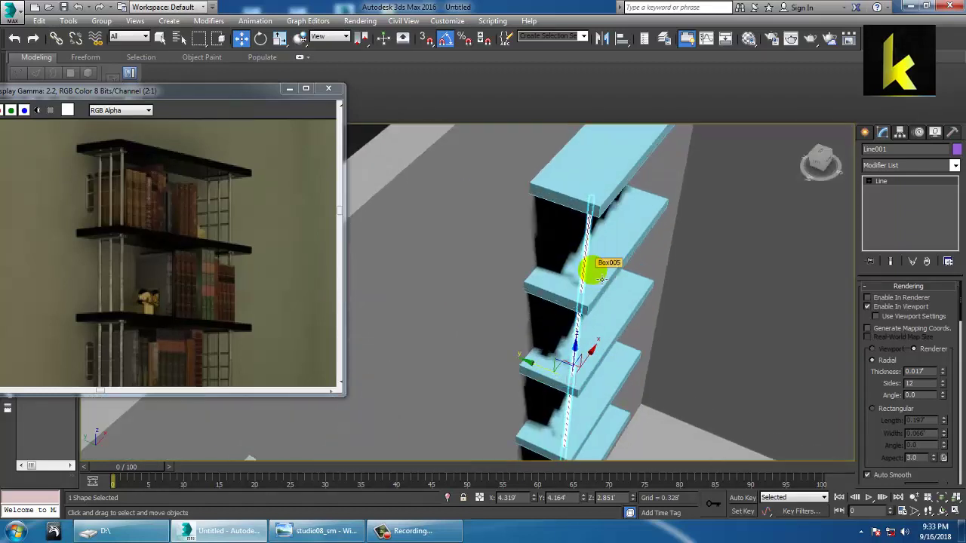
# Step: Clone the rod toward the back wall at about 0.075' spacing, keeping a row of three rods at that end
pyautogui.moveTo(555, 380); pyautogui.dragTo(529, 365)
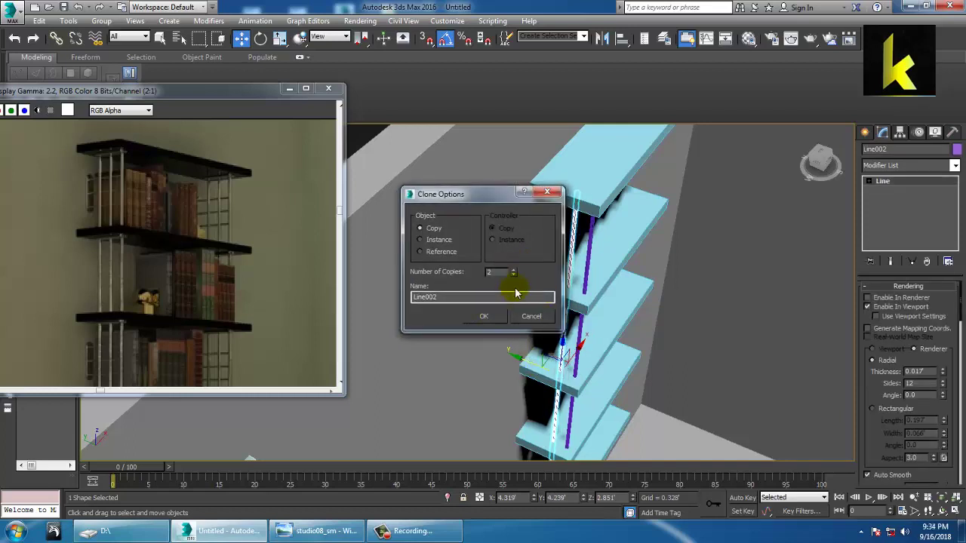
pyautogui.click(494, 316)
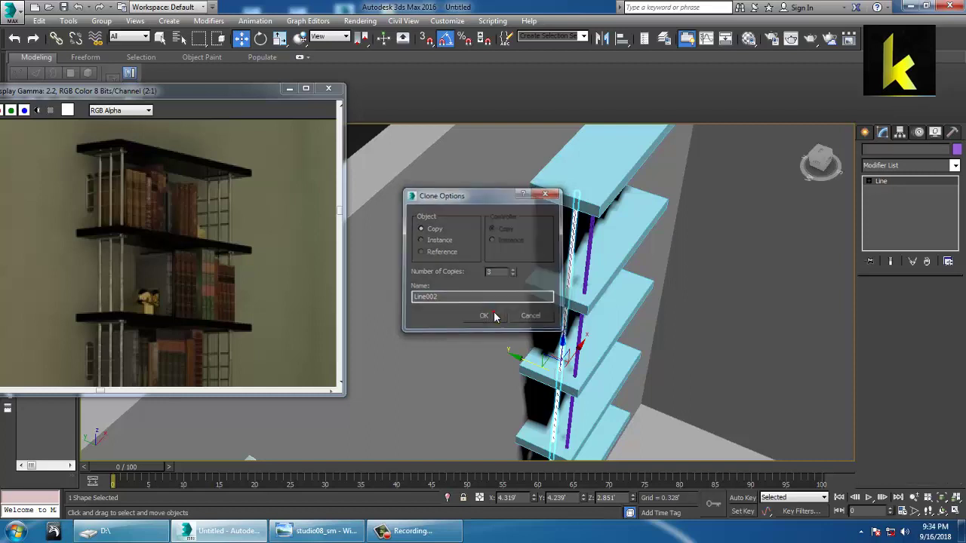
pyautogui.press('Delete')
# Step: Select the three rods and clone them along X to the opposite end of the shelves
pyautogui.click(579, 357)
pyautogui.keyDown('ctrl'); pyautogui.click(562, 361); pyautogui.keyUp('ctrl')
pyautogui.keyDown('ctrl'); pyautogui.click(546, 356); pyautogui.keyUp('ctrl')
pyautogui.scroll(-5, 567, 361)
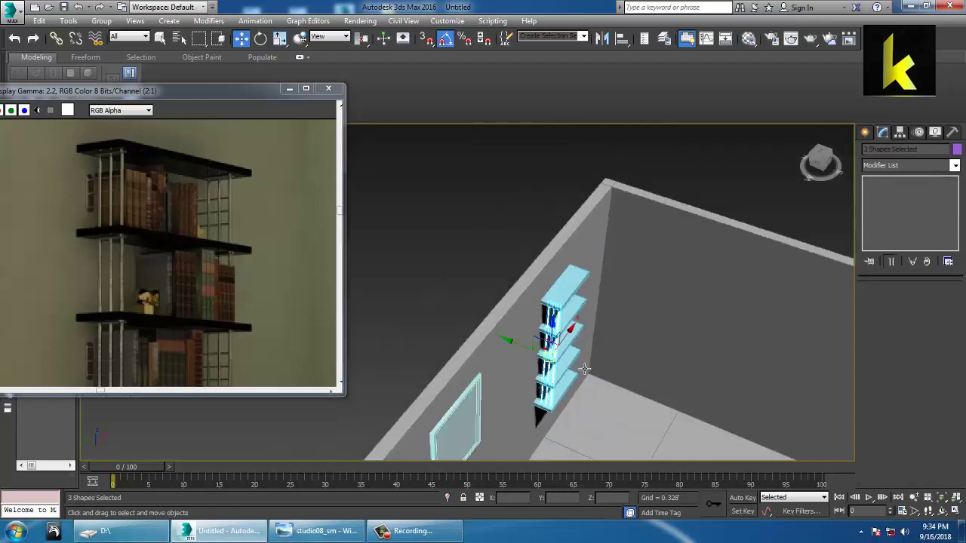
pyautogui.keyDown('alt'); pyautogui.moveTo(581, 365); pyautogui.dragTo(548, 344, button='middle'); pyautogui.keyUp('alt')
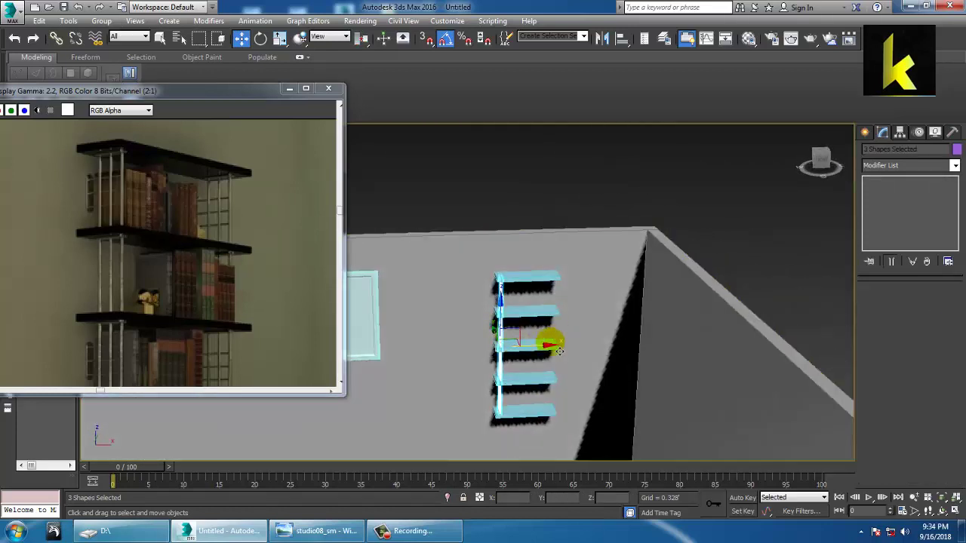
pyautogui.moveTo(552, 355)
pyautogui.mouseDown()
pyautogui.moveTo(603, 353)
pyautogui.moveTo(557, 345)
pyautogui.mouseUp()
pyautogui.click(491, 317)
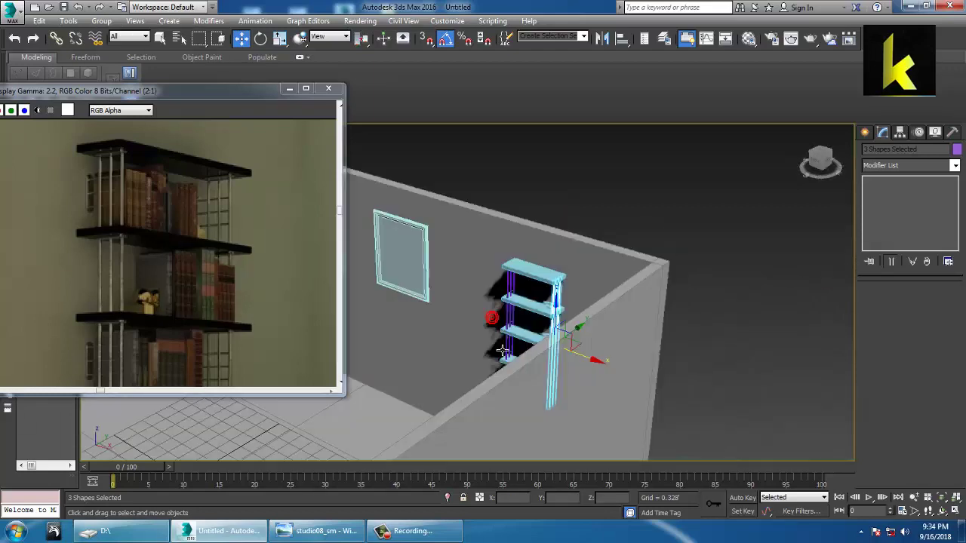
pyautogui.keyDown('alt'); pyautogui.moveTo(561, 351); pyautogui.dragTo(671, 287, button='middle'); pyautogui.keyUp('alt')
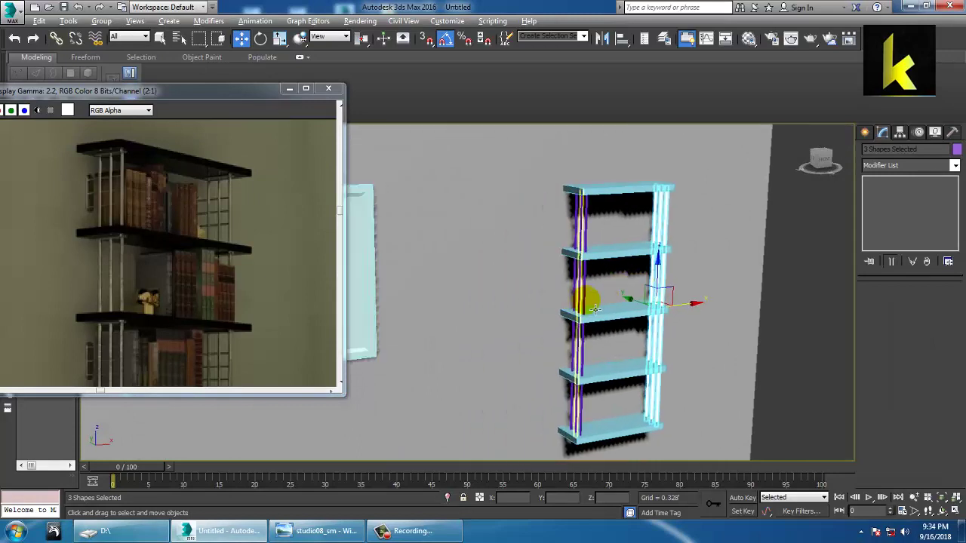
pyautogui.keyDown('alt'); pyautogui.moveTo(603, 306); pyautogui.dragTo(621, 264, button='middle'); pyautogui.keyUp('alt')
# Step: Draw a small upright rectangle in the Front view beside the left rods, between the two uppermost shelves
pyautogui.moveTo(621, 264); pyautogui.dragTo(621, 385, button='middle')
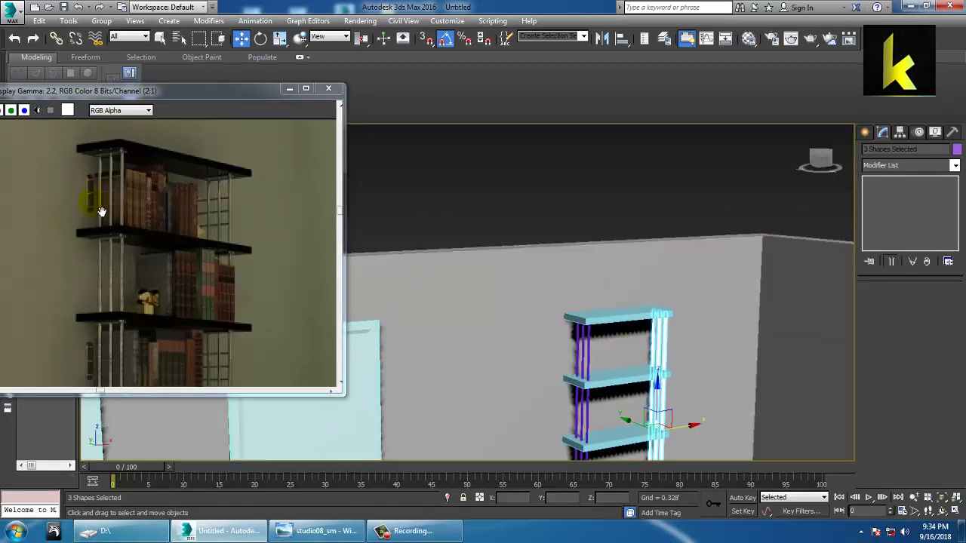
pyautogui.hotkey('alt', 'w')
pyautogui.moveTo(635, 189); pyautogui.dragTo(626, 196, button='middle')
pyautogui.hotkey('alt', 'w')
pyautogui.moveTo(575, 266); pyautogui.dragTo(672, 275, button='middle')
pyautogui.scroll(6, 671, 277)
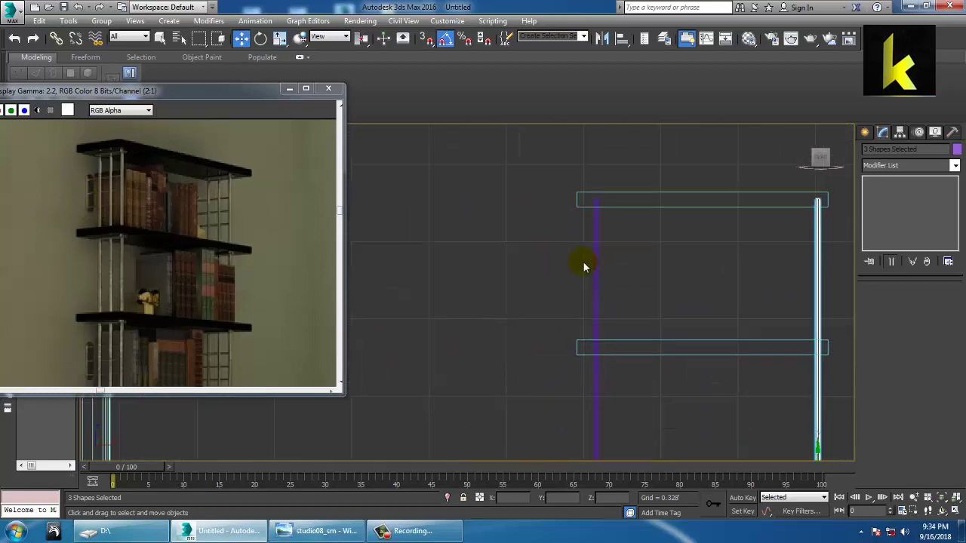
pyautogui.click(864, 132)
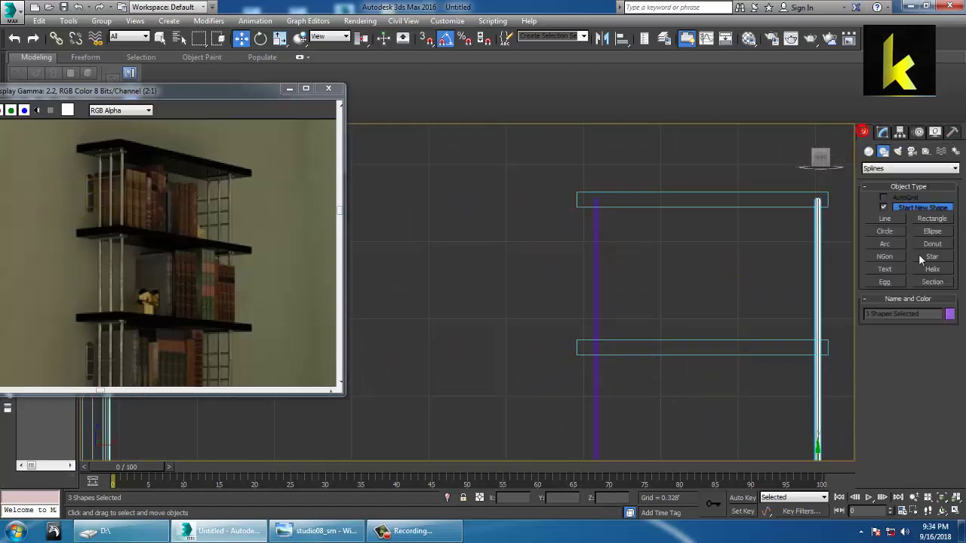
pyautogui.click(932, 218)
pyautogui.scroll(3, 654, 283)
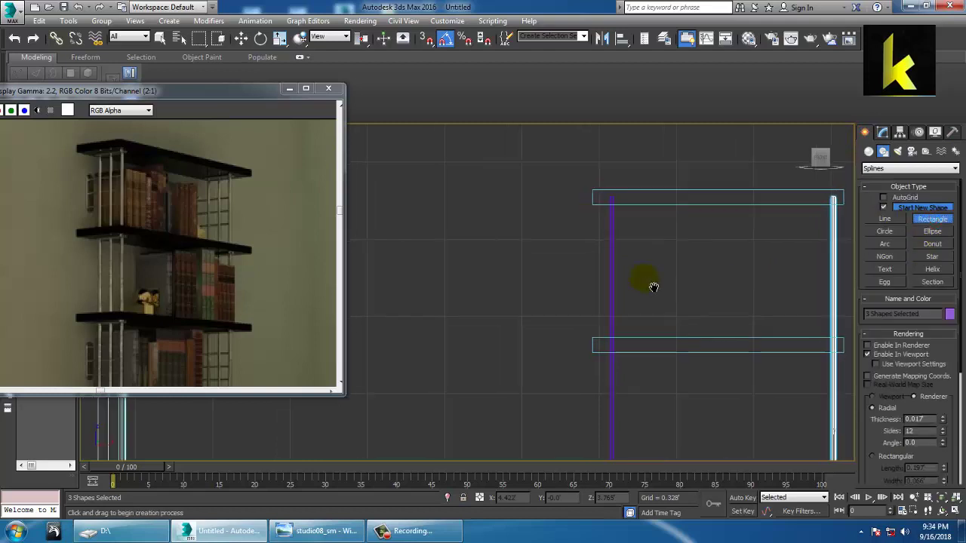
pyautogui.moveTo(588, 228); pyautogui.dragTo(611, 290)
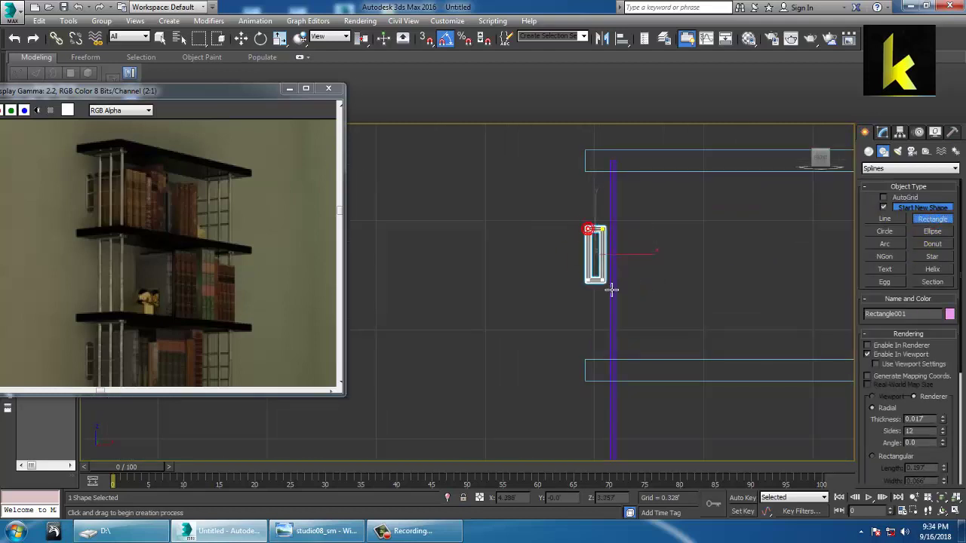
# Step: Disable the rectangle's rendering in the viewport and convert it to an Editable Spline
pyautogui.press('w')
pyautogui.hotkey('alt', 'w')
pyautogui.middleClick(689, 387)
pyautogui.press('z')
pyautogui.hotkey('alt', 'w')
pyautogui.scroll(-2, 661, 361)
pyautogui.scroll(-2, 661, 361)
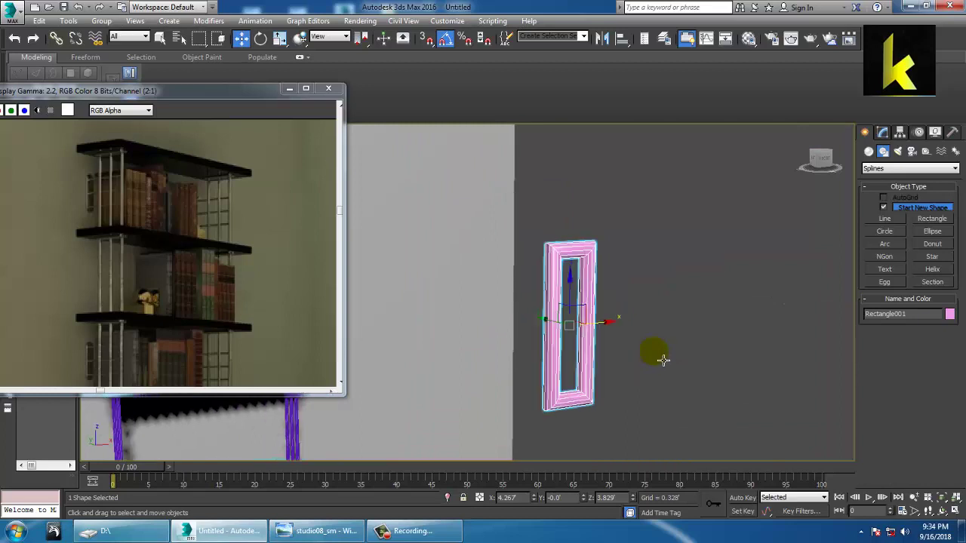
pyautogui.click(886, 132)
pyautogui.click(868, 310)
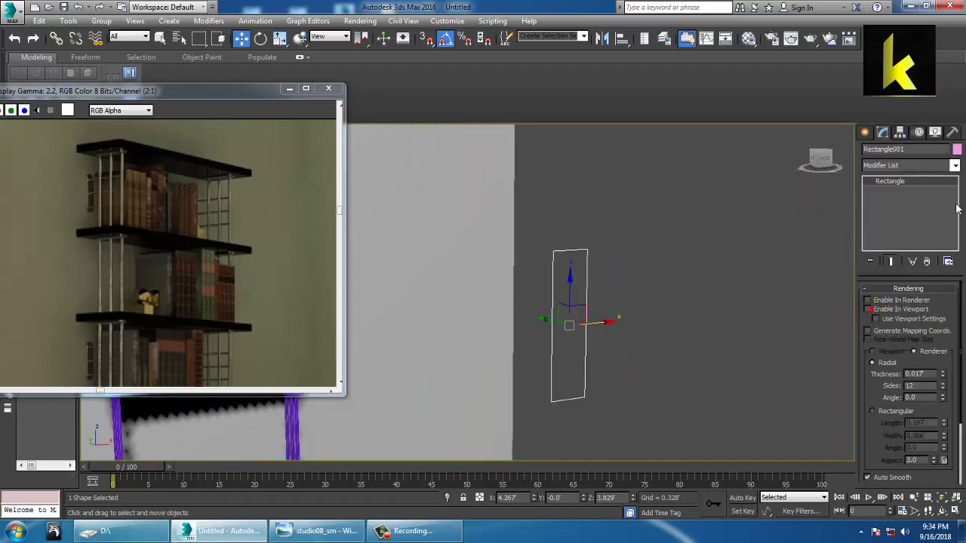
pyautogui.rightClick(894, 184)
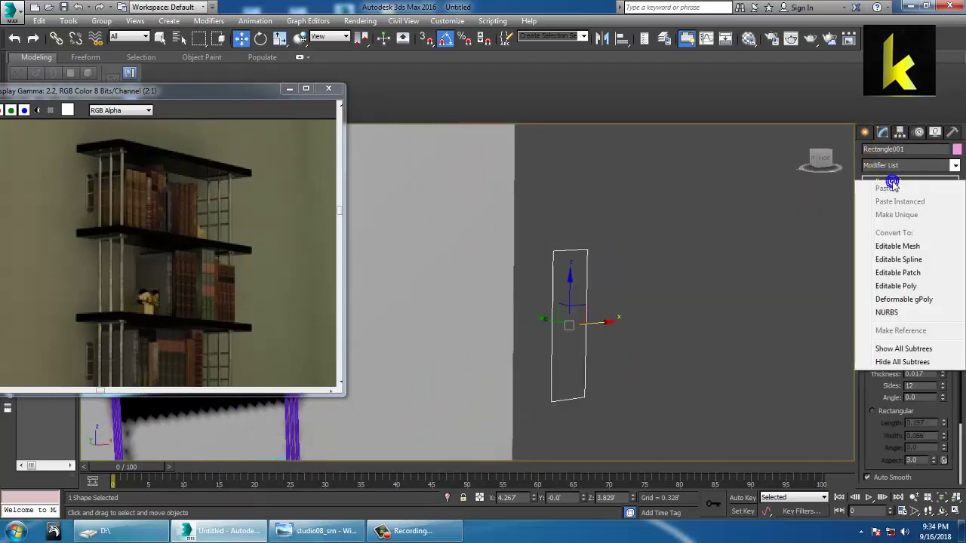
pyautogui.click(910, 260)
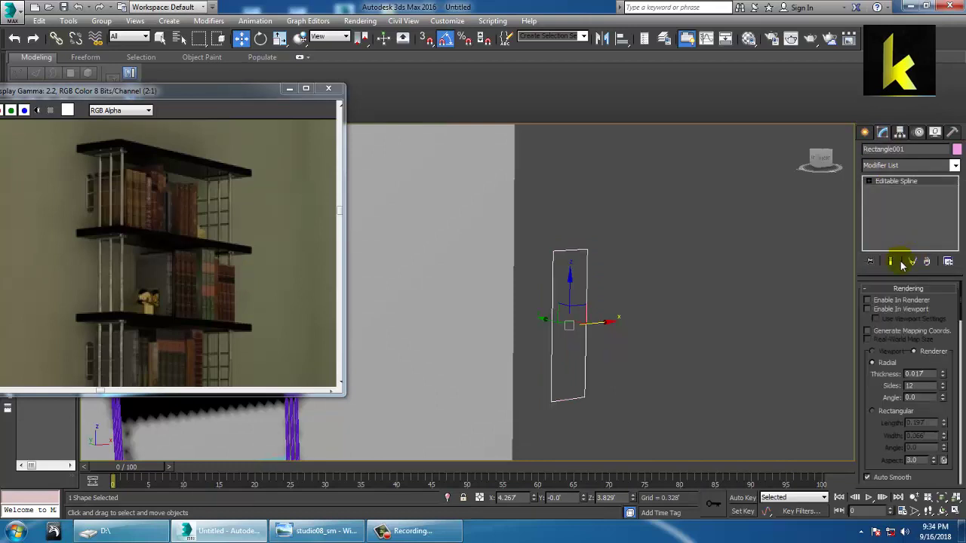
# Step: Fillet all four vertices of the rectangle into fully rounded ends, and leave vertex editing
pyautogui.click(890, 191)
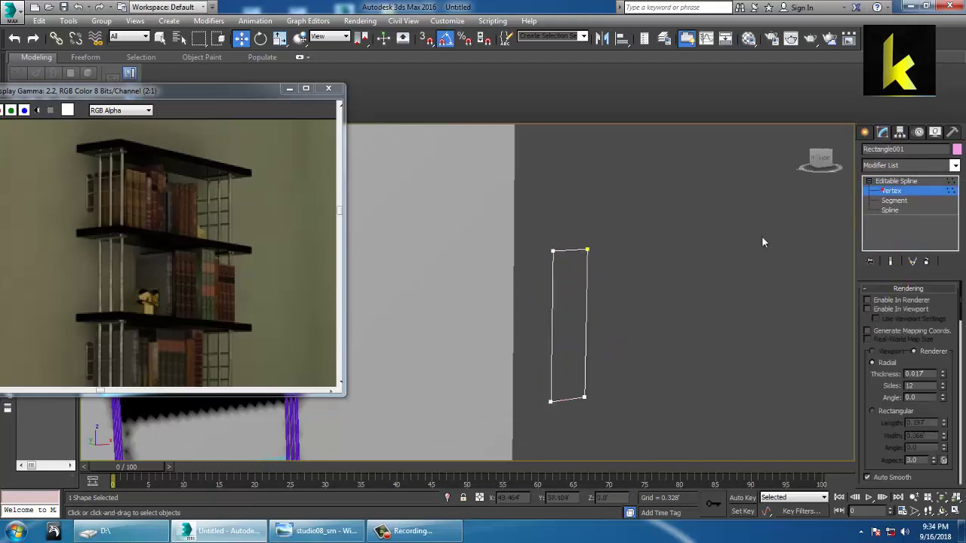
pyautogui.click(469, 222)
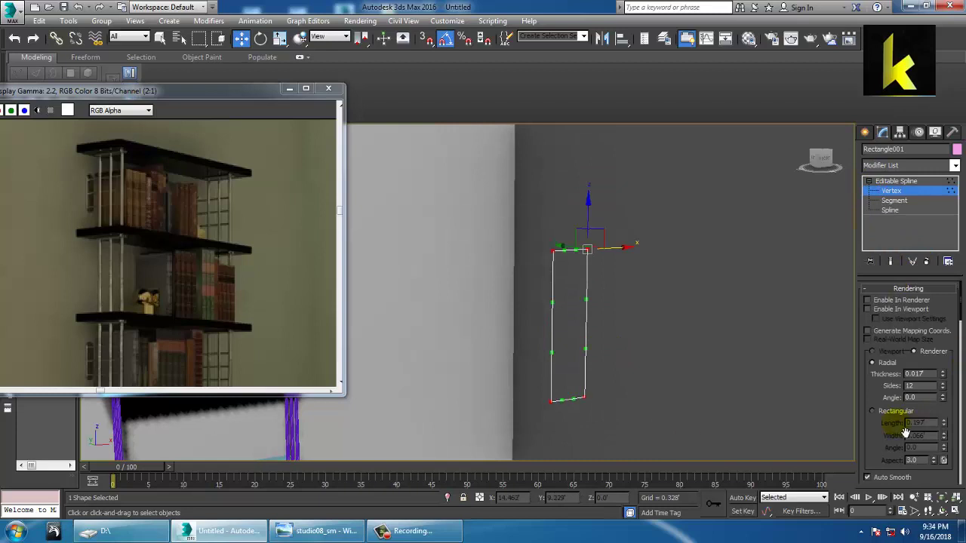
pyautogui.moveTo(873, 452); pyautogui.dragTo(889, 152)
pyautogui.moveTo(877, 405); pyautogui.dragTo(906, 175)
pyautogui.moveTo(919, 470); pyautogui.dragTo(903, 393)
pyautogui.moveTo(589, 249); pyautogui.dragTo(590, 248)
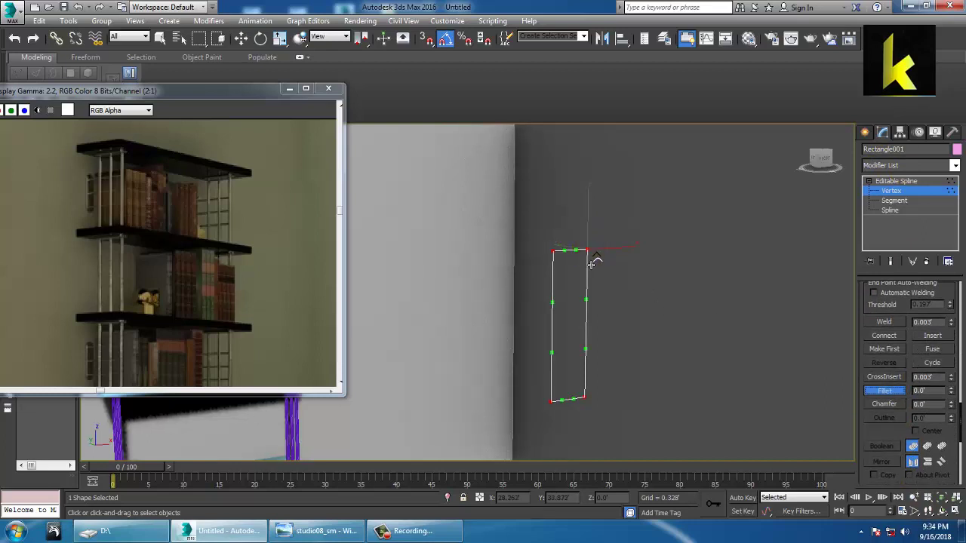
pyautogui.click(927, 182)
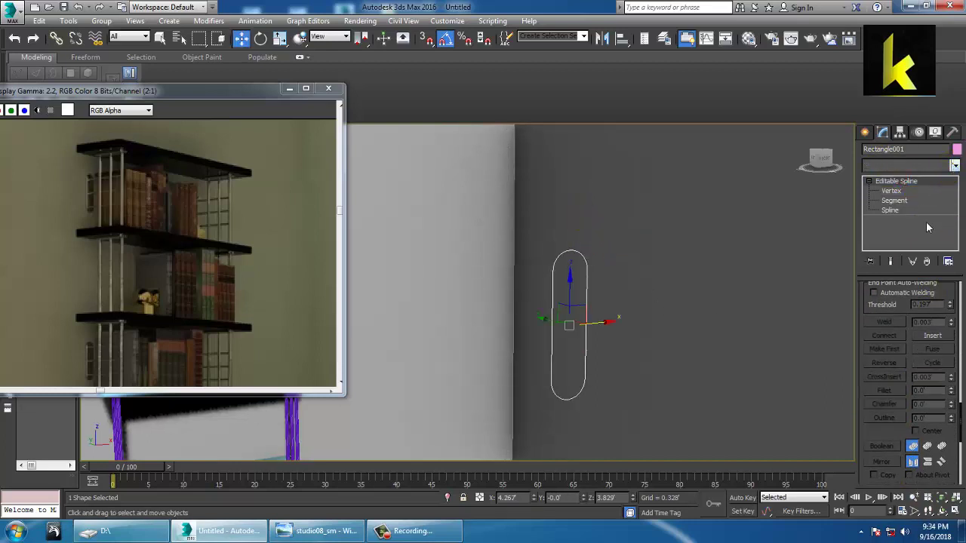
# Step: Extrude the rounded rectangle by 0.002'
pyautogui.click(909, 165)
pyautogui.write('ex')
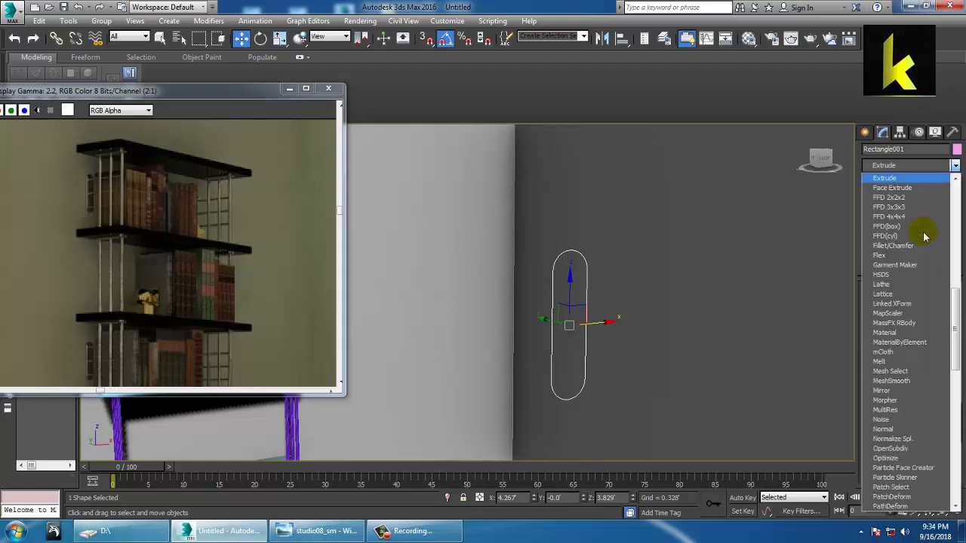
pyautogui.click(902, 179)
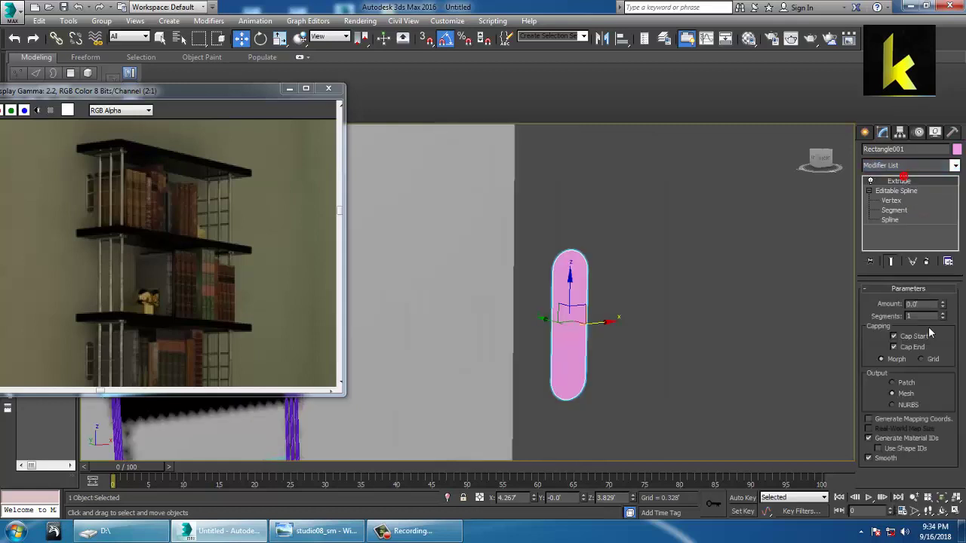
pyautogui.click(943, 305)
pyautogui.doubleClick(915, 305)
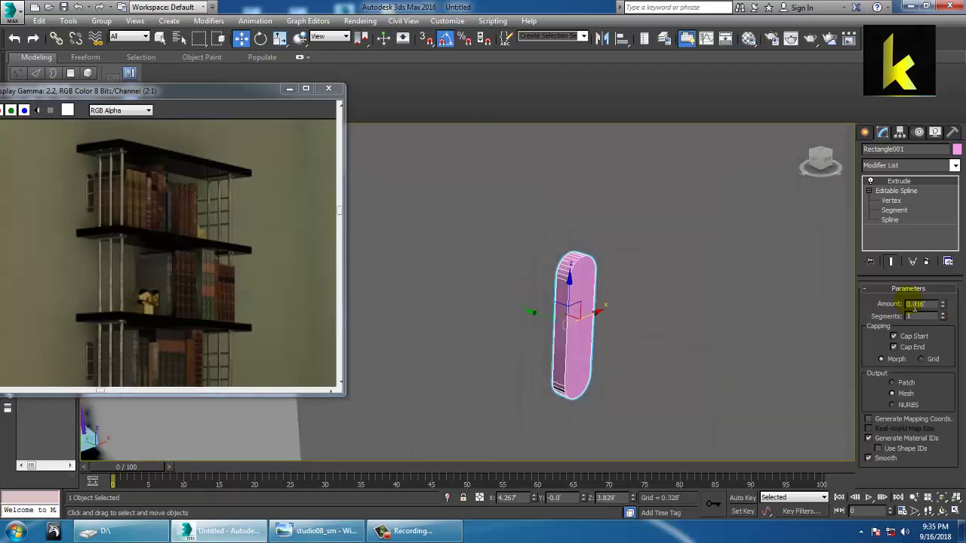
pyautogui.write('0.002')
pyautogui.press('Return')
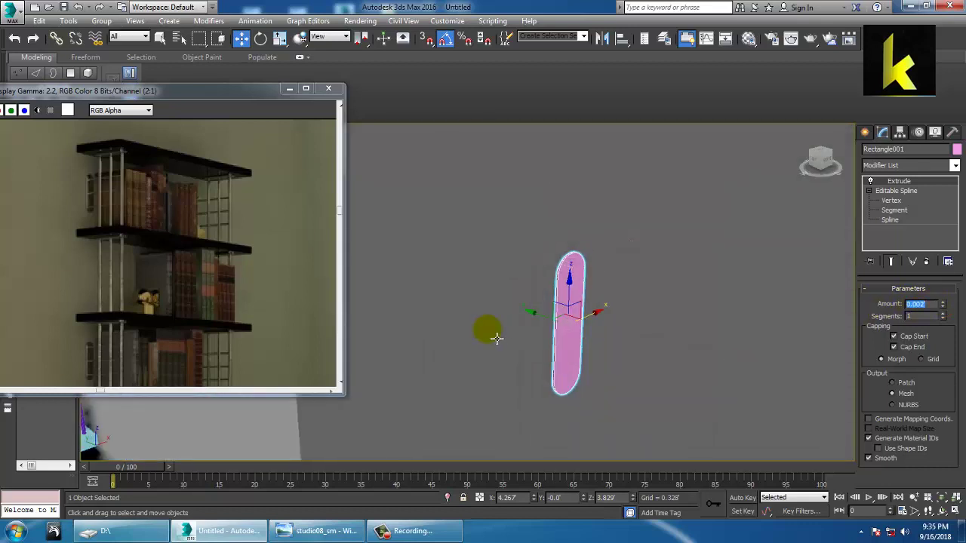
# Step: Convert the extruded rounded plate to an Editable Poly
pyautogui.rightClick(572, 266)
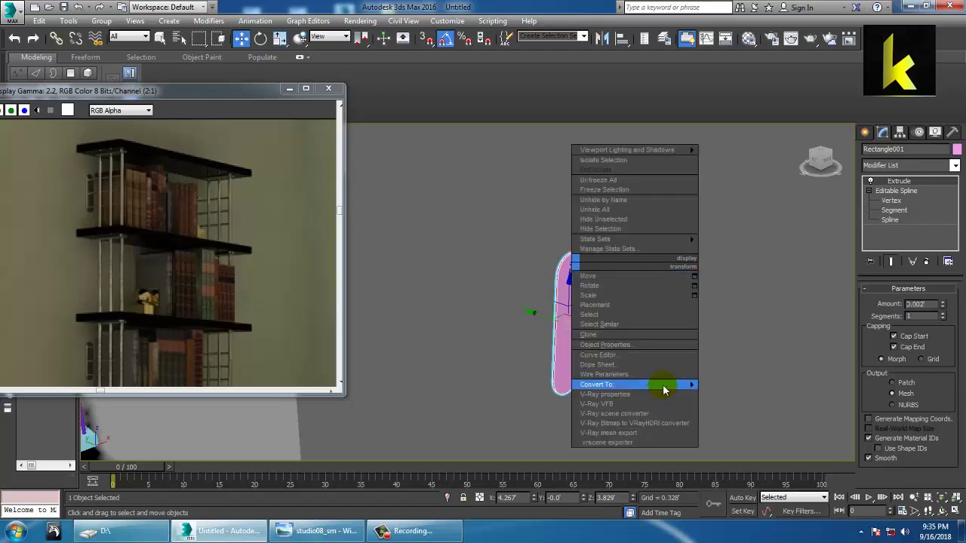
pyautogui.click(667, 386)
pyautogui.click(747, 395)
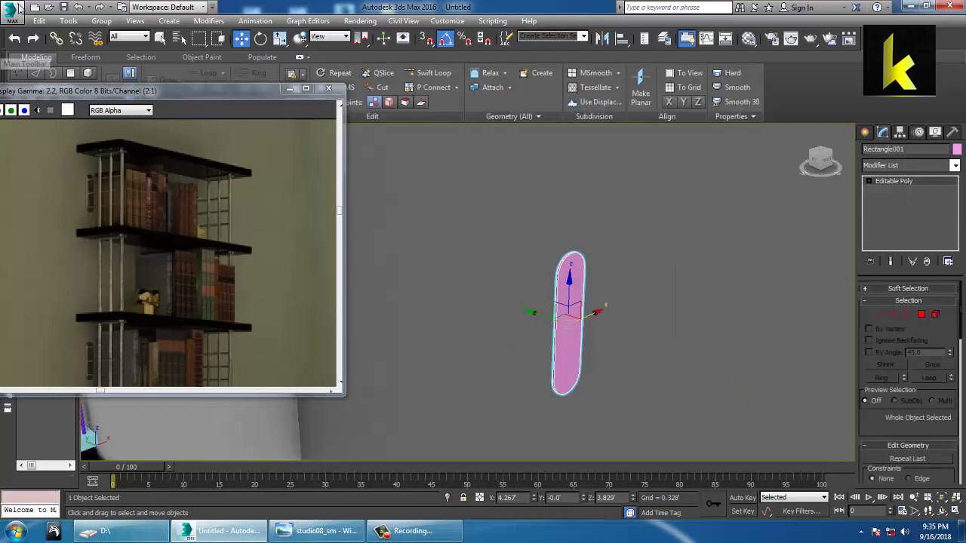
# Step: Save the scene as "new int_1 start" on the D: drive
pyautogui.click(13, 10)
pyautogui.click(45, 144)
pyautogui.click(23, 120)
pyautogui.click(33, 188)
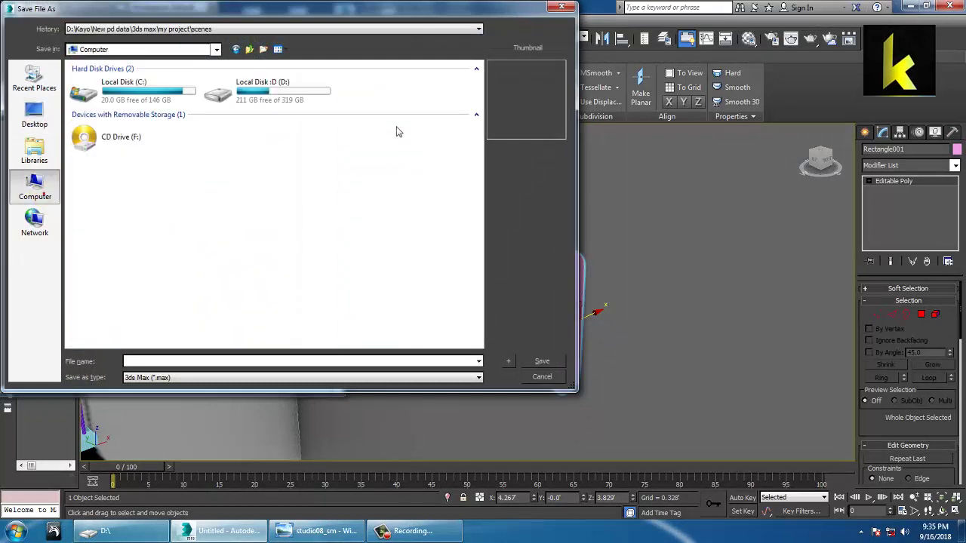
pyautogui.doubleClick(264, 94)
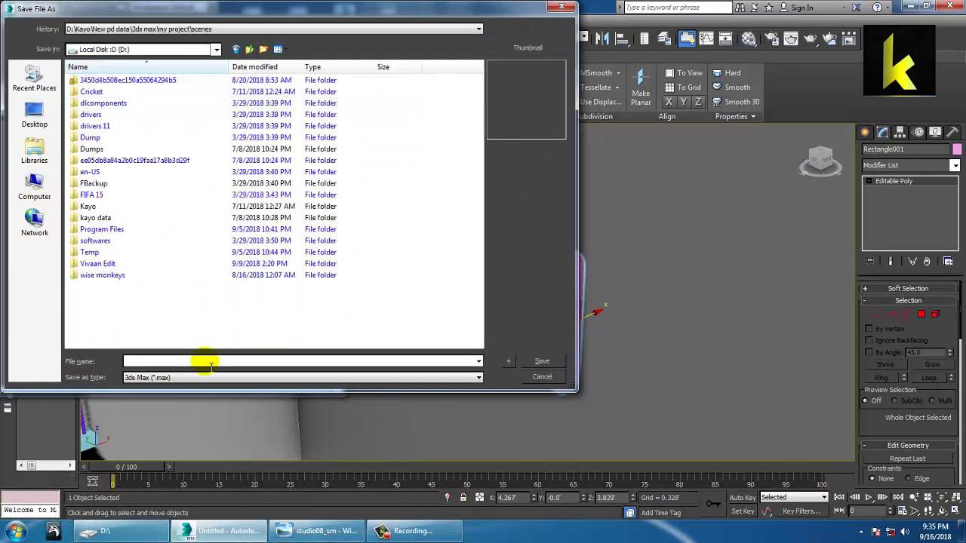
pyautogui.click(212, 361)
pyautogui.write('new int_1 start')
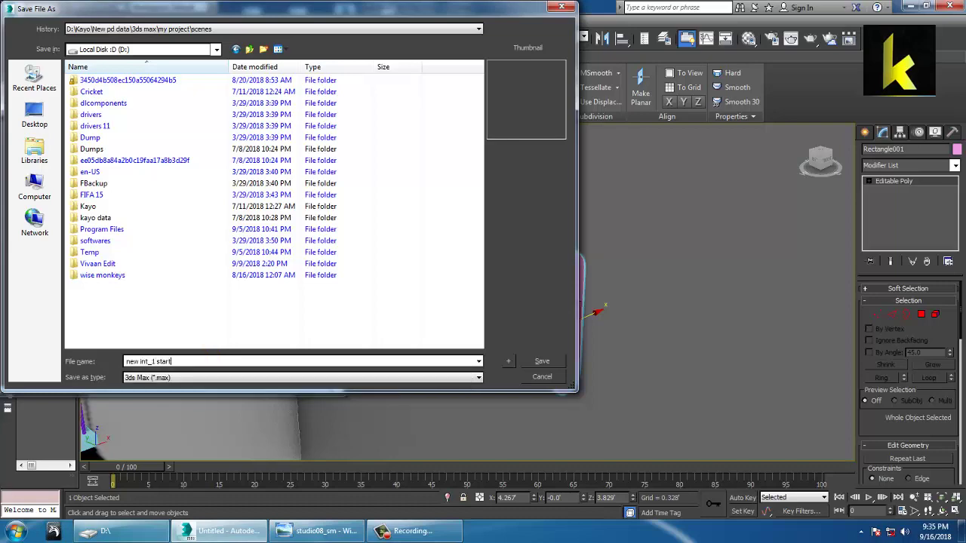
pyautogui.press('Return')
# Step: Move the rounded plate about 4.413' along Y to the wall behind the bookshelf
pyautogui.scroll(-5, 631, 288)
pyautogui.moveTo(708, 301); pyautogui.dragTo(629, 299, button='middle')
pyautogui.moveTo(692, 297); pyautogui.dragTo(464, 232)
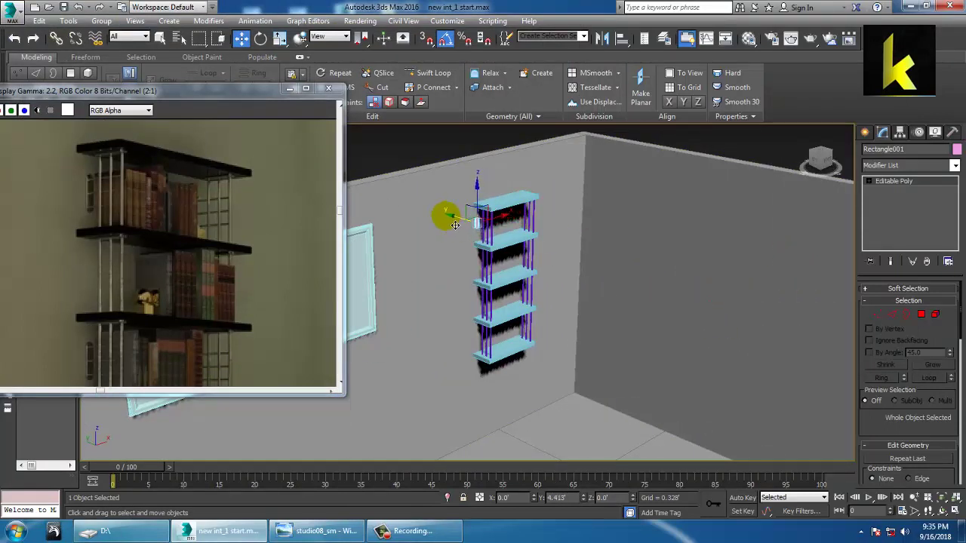
# Step: Scale the rounded plate uniformly to about 158%
pyautogui.press('z')
pyautogui.scroll(-2, 540, 295)
pyautogui.moveTo(539, 296)
pyautogui.keyDown('alt'); pyautogui.mouseDown(button='middle')
pyautogui.moveTo(593, 274)
pyautogui.moveTo(545, 293)
pyautogui.mouseUp(button='middle'); pyautogui.keyUp('alt')
pyautogui.scroll(-3, 545, 293)
pyautogui.press('r')
pyautogui.moveTo(559, 274); pyautogui.dragTo(534, 236)
pyautogui.scroll(-8, 546, 270)
pyautogui.scroll(4, 551, 274)
pyautogui.keyDown('alt'); pyautogui.moveTo(529, 276); pyautogui.dragTo(570, 302, button='middle'); pyautogui.keyUp('alt')
pyautogui.moveTo(570, 302); pyautogui.dragTo(593, 324, button='middle')
pyautogui.scroll(3, 594, 324)
pyautogui.scroll(-3, 554, 322)
pyautogui.press('w')
pyautogui.keyDown('alt'); pyautogui.moveTo(553, 336); pyautogui.dragTo(586, 317, button='middle'); pyautogui.keyUp('alt')
pyautogui.press('r')
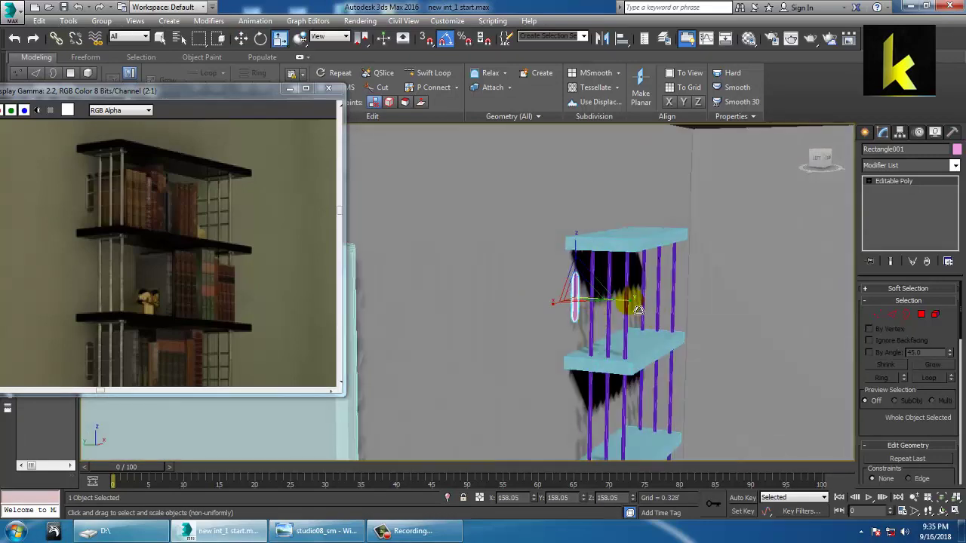
# Step: Shift the rounded plate along Y to about 4.454' so it sits closer to the wall
pyautogui.keyDown('alt'); pyautogui.moveTo(674, 316); pyautogui.dragTo(591, 309, button='middle'); pyautogui.keyUp('alt')
pyautogui.press('w')
pyautogui.press('z')
pyautogui.scroll(-2, 527, 303)
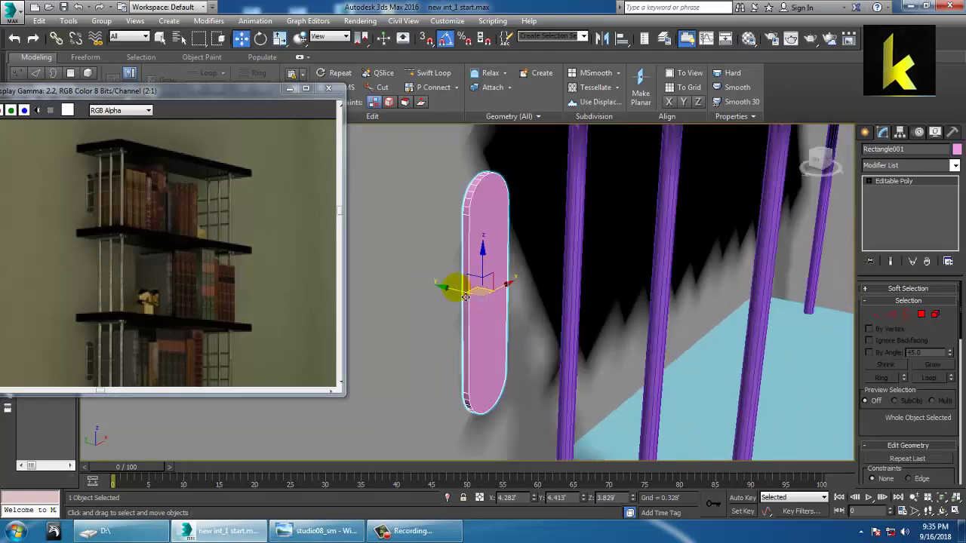
pyautogui.moveTo(461, 290); pyautogui.dragTo(436, 281)
pyautogui.scroll(-5, 453, 279)
pyautogui.keyDown('alt'); pyautogui.moveTo(545, 271); pyautogui.dragTo(496, 272, button='middle'); pyautogui.keyUp('alt')
pyautogui.scroll(-4, 506, 263)
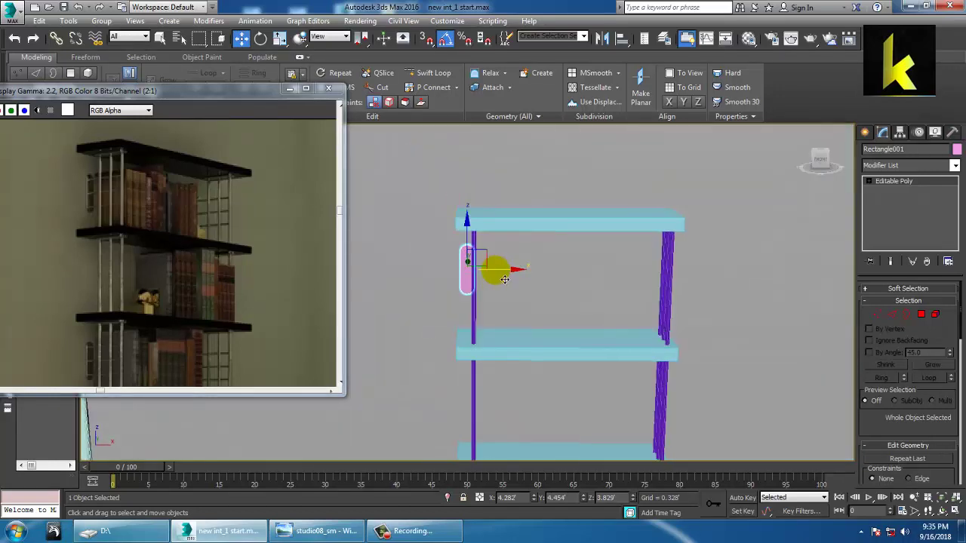
# Step: Align the rounded plate along X with the left rods in the Front view
pyautogui.hotkey('alt', 'w')
pyautogui.rightClick(628, 255)
pyautogui.hotkey('alt', 'w')
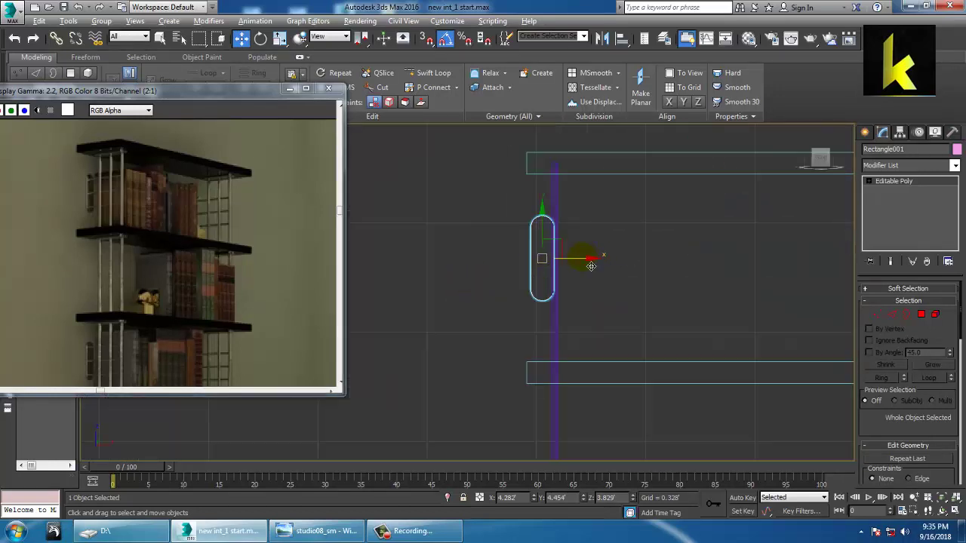
pyautogui.moveTo(591, 266); pyautogui.dragTo(602, 267)
# Step: Clone the plate as one copy along X to the right rods of the same bay
pyautogui.moveTo(612, 325); pyautogui.dragTo(459, 328, button='middle')
pyautogui.scroll(-3, 454, 346)
pyautogui.keyDown('shift'); pyautogui.moveTo(461, 311); pyautogui.dragTo(618, 315); pyautogui.keyUp('shift')
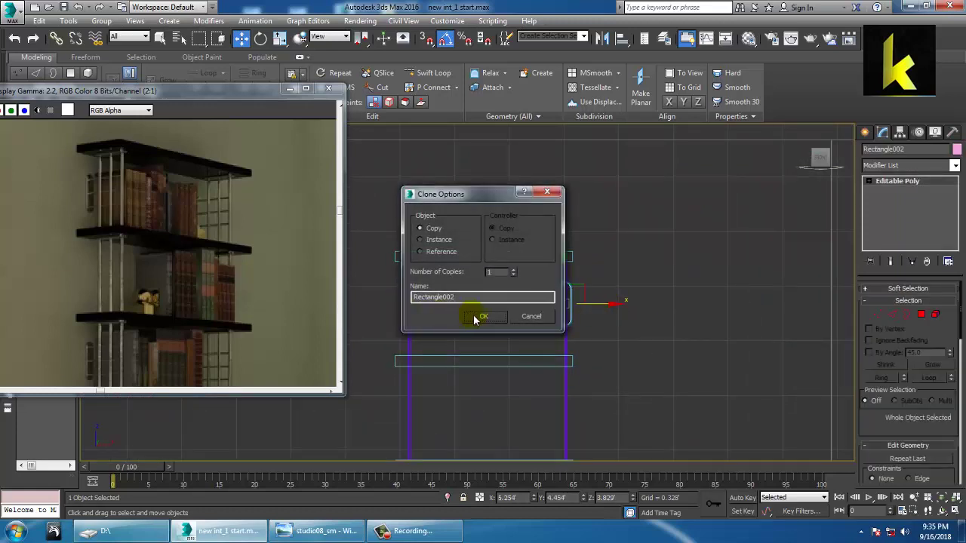
pyautogui.click(475, 314)
# Step: Select both rounded plates and clone them once downward to the bay between the third and fourth shelves
pyautogui.keyDown('ctrl'); pyautogui.click(422, 326); pyautogui.keyUp('ctrl')
pyautogui.scroll(-4, 453, 302)
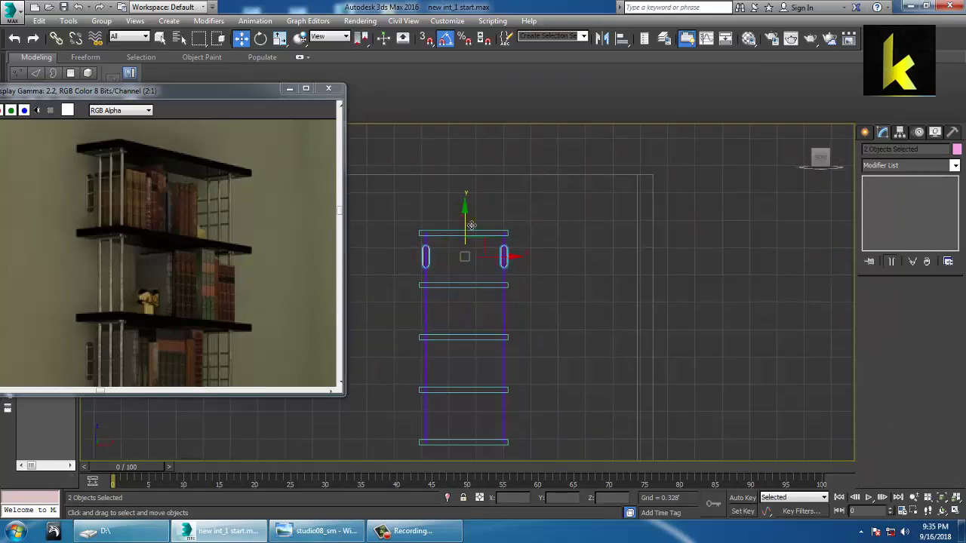
pyautogui.keyDown('shift'); pyautogui.moveTo(471, 247); pyautogui.dragTo(478, 330); pyautogui.keyUp('shift')
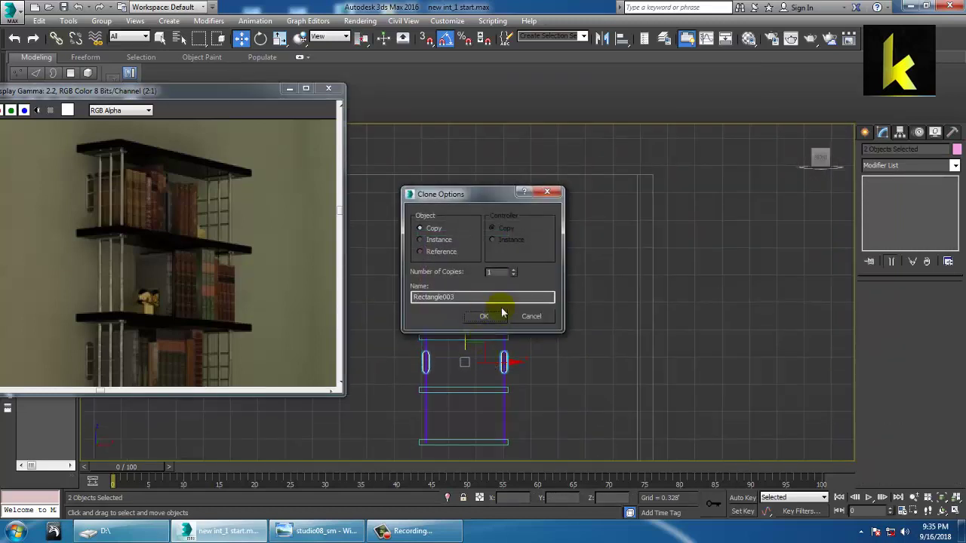
pyautogui.click(500, 319)
# Step: Draw a horizontal line in the Left view from the upper plate to the front rod and enable its rendering in the viewport
pyautogui.moveTo(559, 346)
pyautogui.mouseDown(button='middle')
pyautogui.moveTo(567, 270)
pyautogui.moveTo(586, 329)
pyautogui.mouseUp(button='middle')
pyautogui.hotkey('alt', 'w')
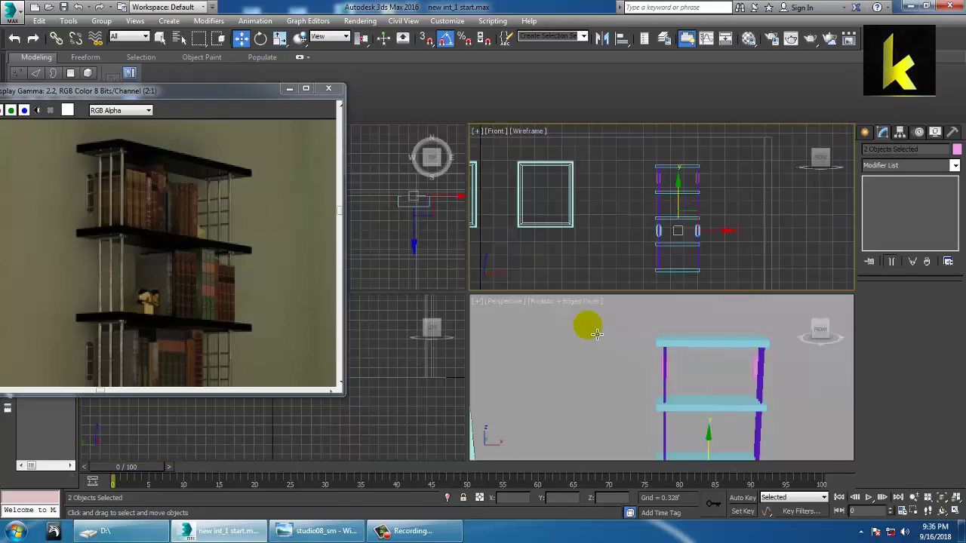
pyautogui.hotkey('alt', 'w')
pyautogui.moveTo(410, 388); pyautogui.dragTo(573, 313, button='middle')
pyautogui.scroll(-4, 574, 308)
pyautogui.moveTo(593, 250); pyautogui.dragTo(571, 346, button='middle')
pyautogui.scroll(2, 591, 176)
pyautogui.moveTo(591, 176)
pyautogui.mouseDown(button='middle')
pyautogui.moveTo(600, 243)
pyautogui.moveTo(605, 173)
pyautogui.mouseUp(button='middle')
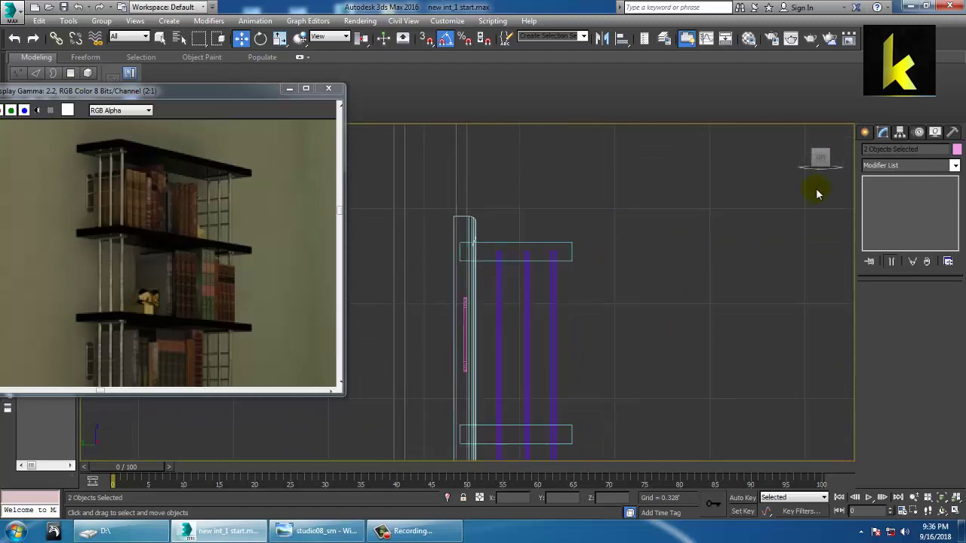
pyautogui.click(874, 133)
pyautogui.click(885, 219)
pyautogui.scroll(2, 575, 273)
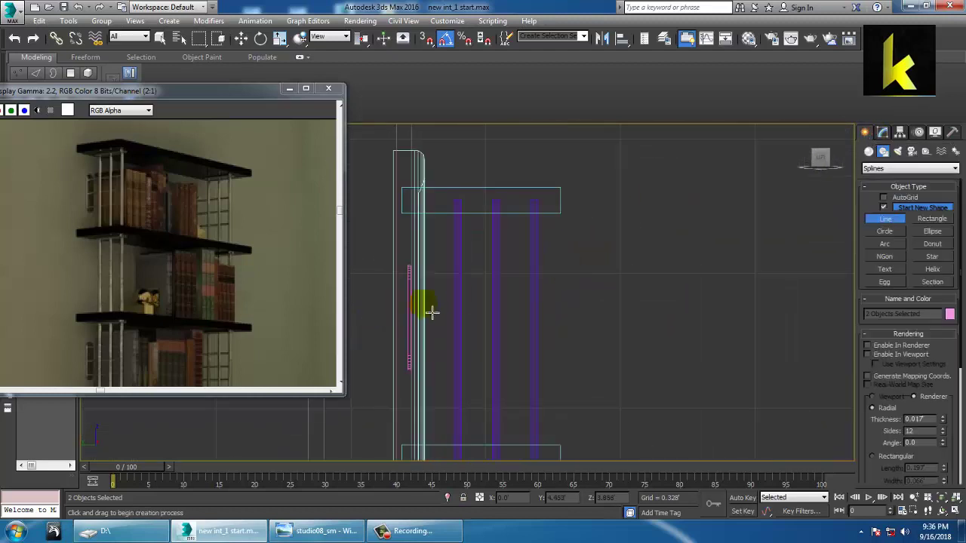
pyautogui.click(408, 286)
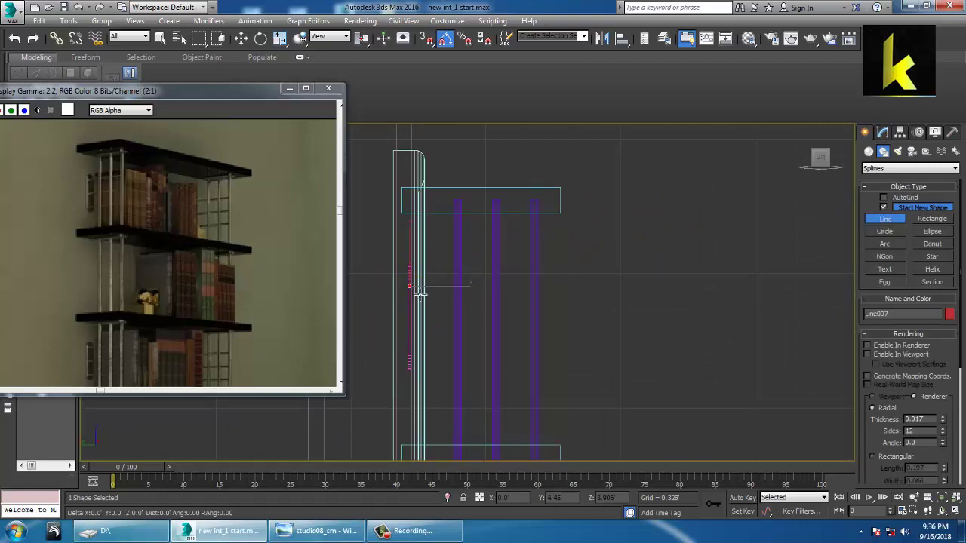
pyautogui.rightClick(536, 288)
pyautogui.rightClick(536, 289)
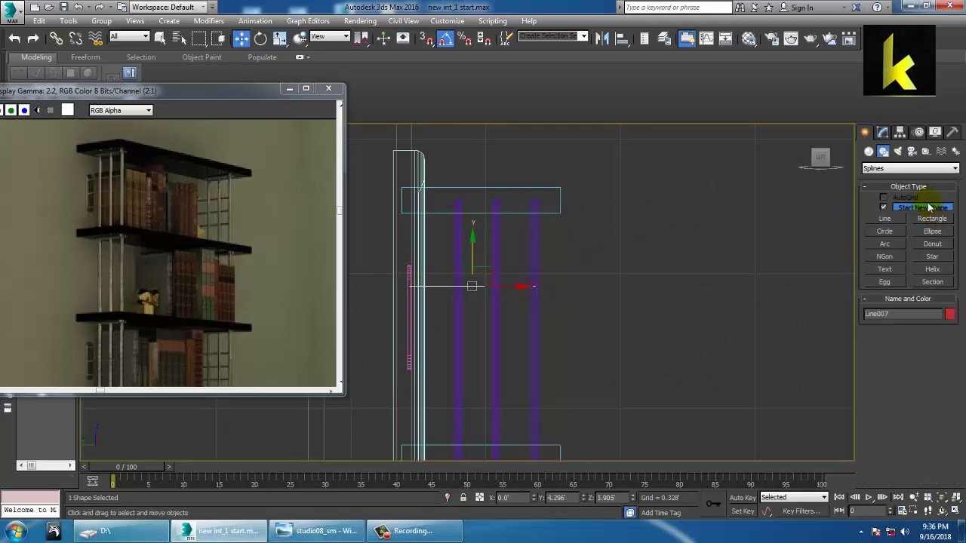
pyautogui.click(885, 133)
pyautogui.click(868, 307)
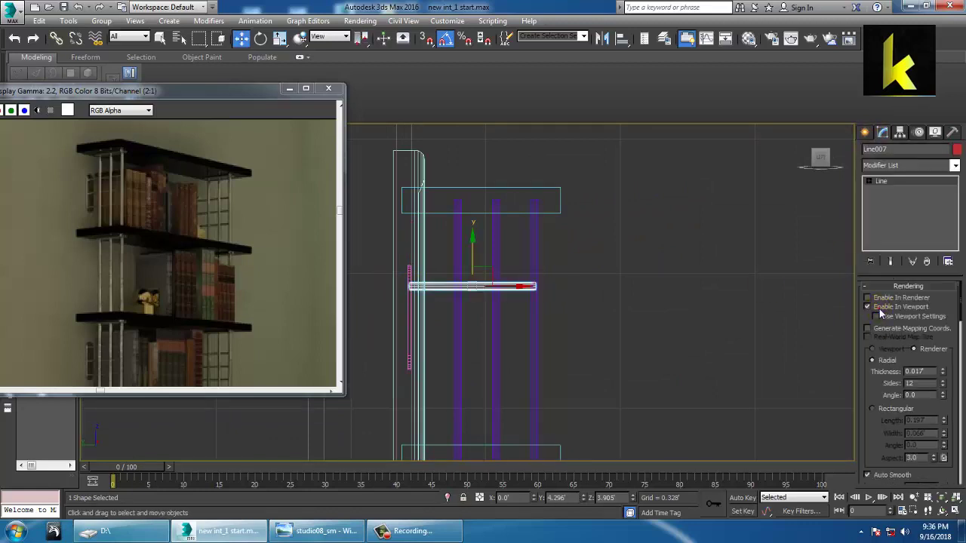
# Step: Clone the horizontal bar downward as two copies spaced about 0.069' apart
pyautogui.click(538, 325)
pyautogui.click(521, 290)
pyautogui.moveTo(479, 267)
pyautogui.keyDown('shift'); pyautogui.mouseDown()
pyautogui.moveTo(486, 306)
pyautogui.moveTo(487, 296)
pyautogui.mouseUp(); pyautogui.keyUp('shift')
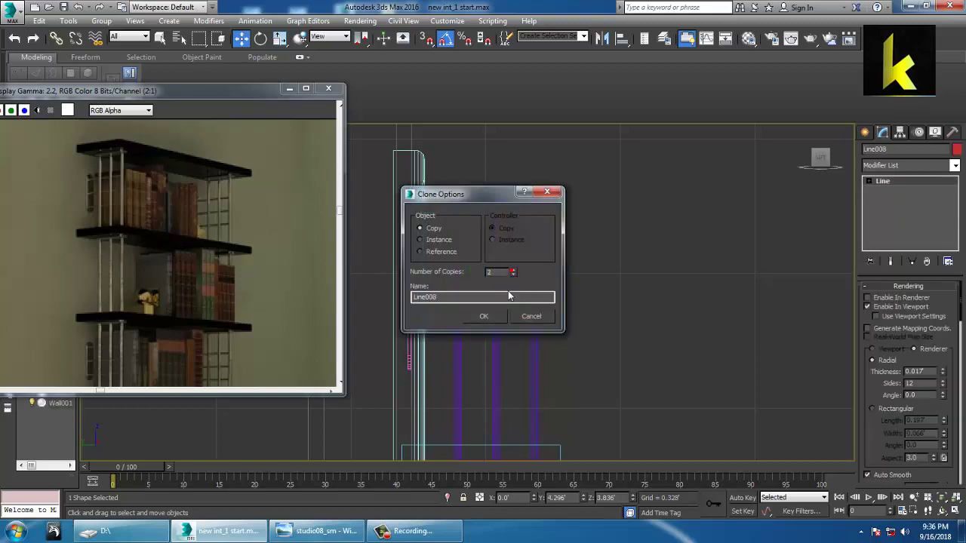
pyautogui.click(498, 317)
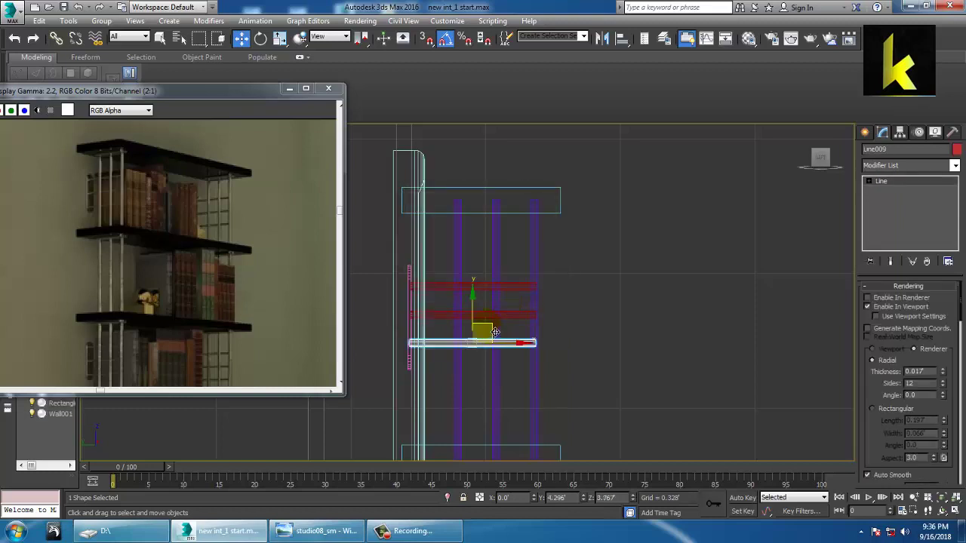
# Step: Select the three horizontal bars and clone them downward to the height of the lower plate
pyautogui.keyDown('ctrl'); pyautogui.click(502, 315); pyautogui.keyUp('ctrl')
pyautogui.keyDown('ctrl'); pyautogui.click(494, 286); pyautogui.keyUp('ctrl')
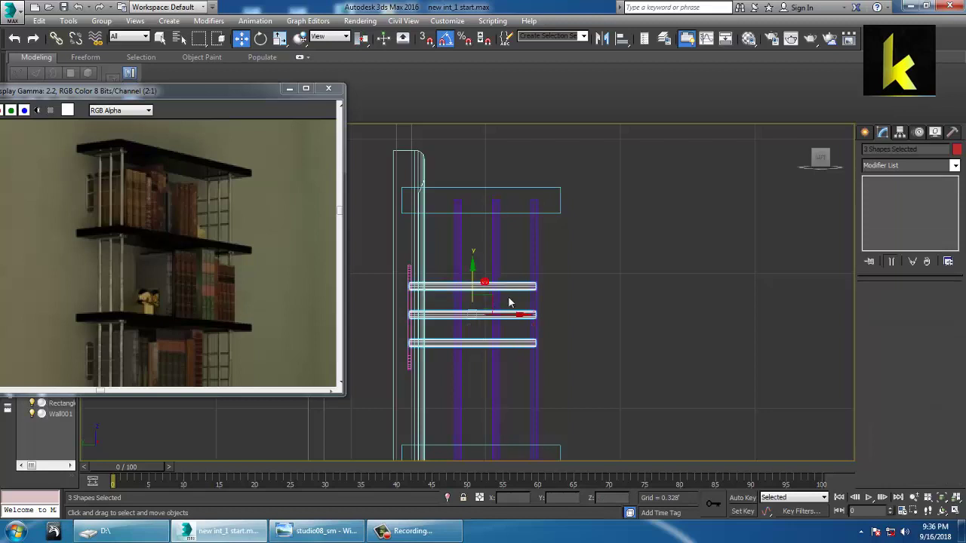
pyautogui.moveTo(511, 302); pyautogui.dragTo(555, 169, button='middle')
pyautogui.moveTo(520, 153)
pyautogui.keyDown('shift'); pyautogui.mouseDown()
pyautogui.moveTo(518, 367)
pyautogui.moveTo(481, 358)
pyautogui.mouseUp(); pyautogui.keyUp('shift')
pyautogui.click(495, 317)
pyautogui.moveTo(524, 402); pyautogui.dragTo(557, 228, button='middle')
pyautogui.scroll(-2, 551, 234)
pyautogui.moveTo(536, 268); pyautogui.dragTo(530, 229, button='middle')
pyautogui.scroll(-2, 522, 224)
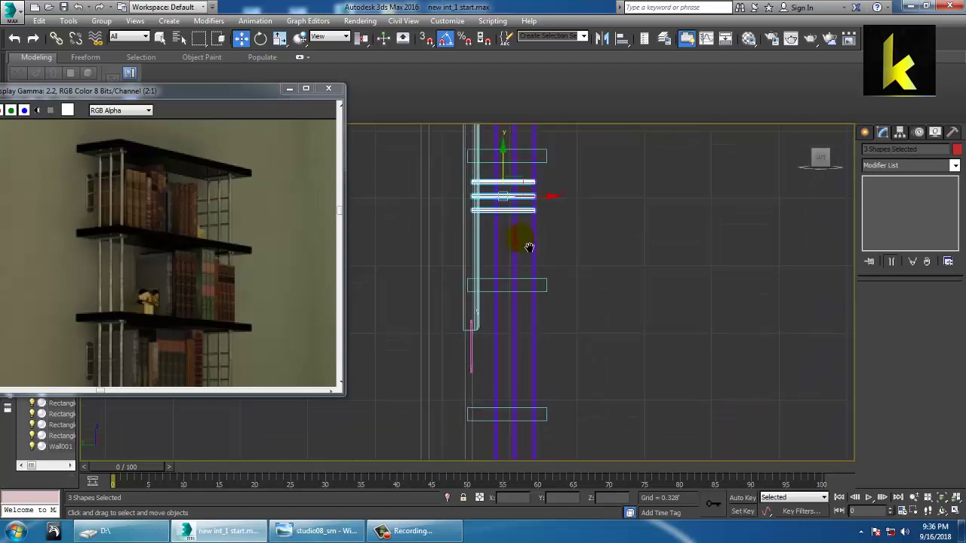
pyautogui.moveTo(513, 167); pyautogui.dragTo(529, 321)
# Step: Select all six horizontal bars in the Perspective view, keeping other objects out of the selection
pyautogui.hotkey('alt', 'w')
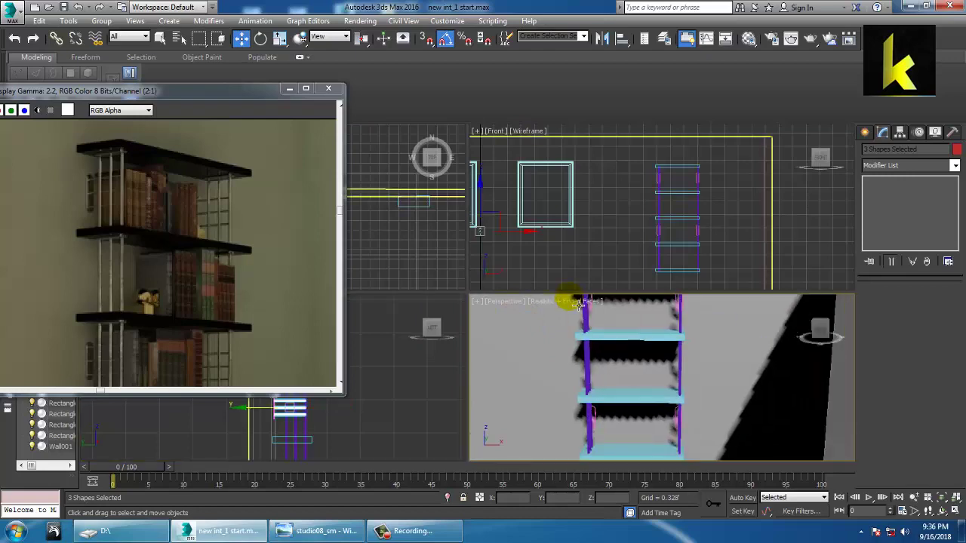
pyautogui.hotkey('alt', 'w')
pyautogui.keyDown('alt'); pyautogui.moveTo(646, 363); pyautogui.dragTo(835, 349, button='middle'); pyautogui.keyUp('alt')
pyautogui.press('z')
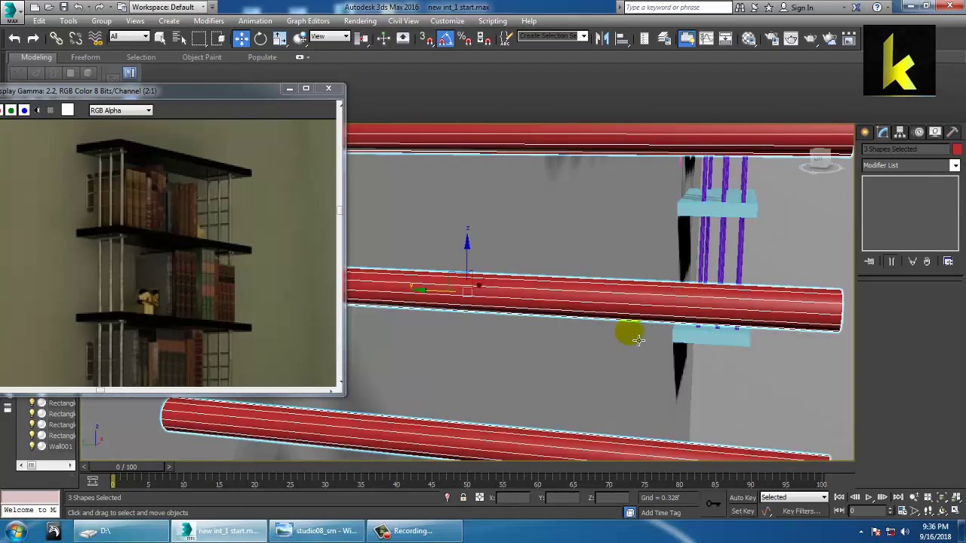
pyautogui.scroll(-4, 638, 340)
pyautogui.moveTo(637, 340)
pyautogui.keyDown('alt'); pyautogui.mouseDown(button='middle')
pyautogui.moveTo(632, 326)
pyautogui.moveTo(631, 360)
pyautogui.moveTo(636, 321)
pyautogui.moveTo(662, 295)
pyautogui.moveTo(600, 264)
pyautogui.moveTo(597, 134)
pyautogui.mouseUp(button='middle'); pyautogui.keyUp('alt')
pyautogui.scroll(-4, 632, 326)
pyautogui.scroll(-5, 639, 320)
pyautogui.scroll(2, 663, 296)
pyautogui.moveTo(634, 383); pyautogui.dragTo(658, 416)
pyautogui.keyDown('alt'); pyautogui.click(580, 297); pyautogui.keyUp('alt')
pyautogui.keyDown('alt'); pyautogui.click(629, 176); pyautogui.keyUp('alt')
# Step: Move the six bars along X until they meet the left rods and plates of the bookshelf
pyautogui.moveTo(699, 295); pyautogui.dragTo(614, 299, button='middle')
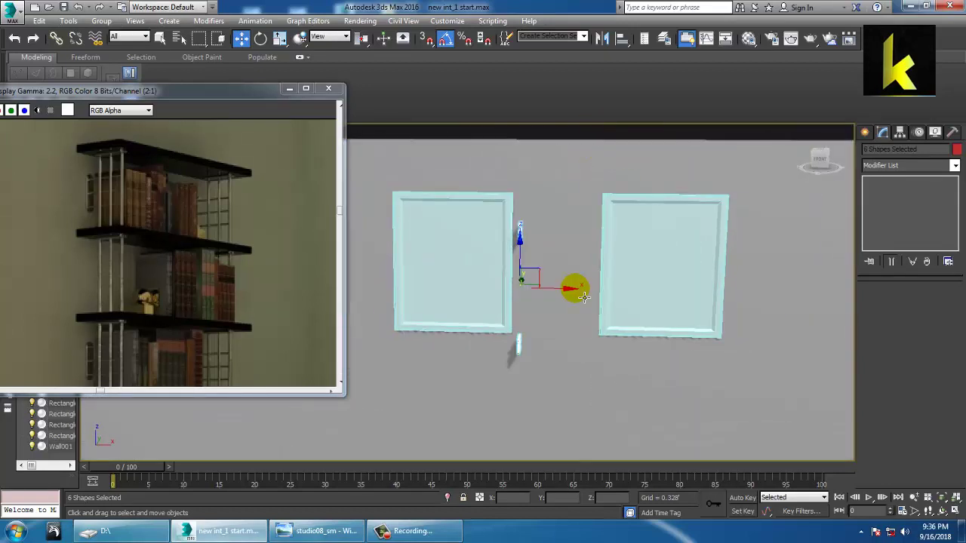
pyautogui.moveTo(676, 308); pyautogui.dragTo(845, 302)
pyautogui.moveTo(789, 293); pyautogui.dragTo(565, 287, button='middle')
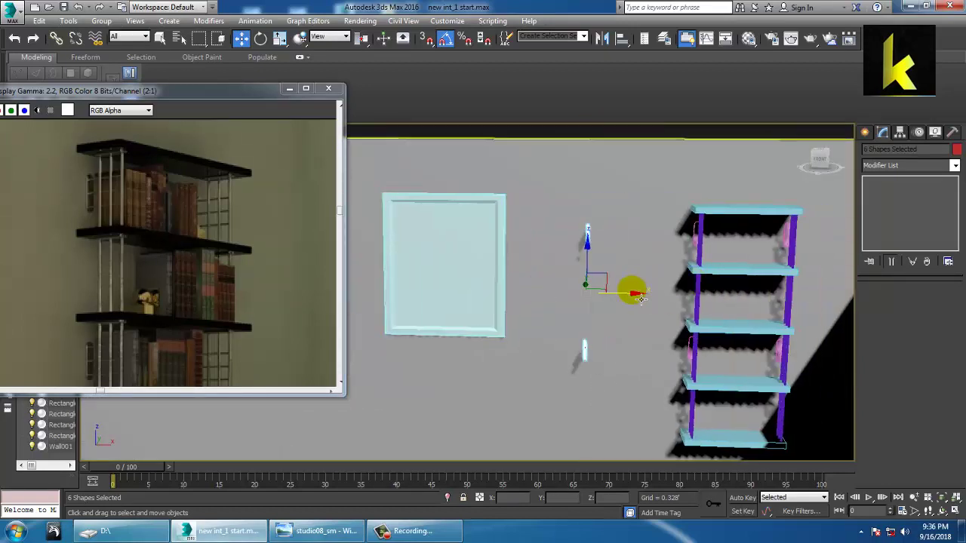
pyautogui.moveTo(638, 304); pyautogui.dragTo(745, 318)
pyautogui.press('z')
pyautogui.keyDown('alt'); pyautogui.moveTo(723, 315); pyautogui.dragTo(722, 293, button='middle'); pyautogui.keyUp('alt')
pyautogui.scroll(-3, 722, 287)
pyautogui.scroll(3, 713, 253)
pyautogui.keyDown('alt'); pyautogui.moveTo(629, 287); pyautogui.dragTo(617, 322, button='middle'); pyautogui.keyUp('alt')
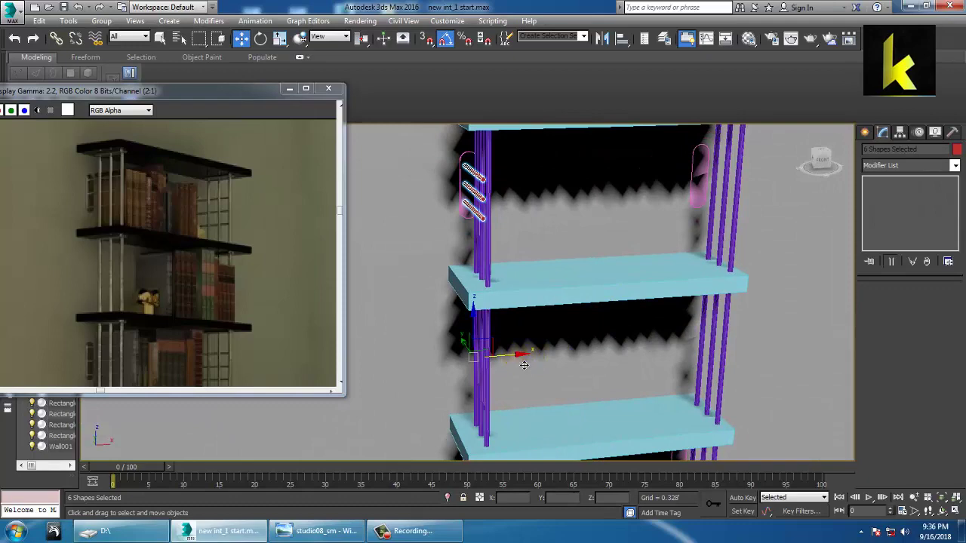
pyautogui.moveTo(524, 365); pyautogui.dragTo(540, 356)
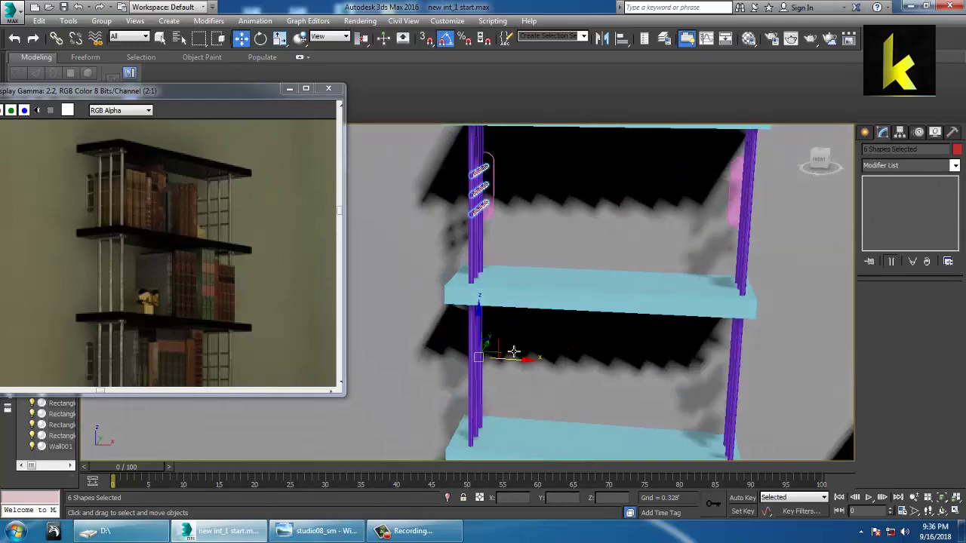
# Step: Clone the six bars as one copy along X to the right rods and plates
pyautogui.keyDown('alt'); pyautogui.moveTo(523, 359); pyautogui.dragTo(528, 278, button='middle'); pyautogui.keyUp('alt')
pyautogui.moveTo(538, 258); pyautogui.dragTo(571, 243)
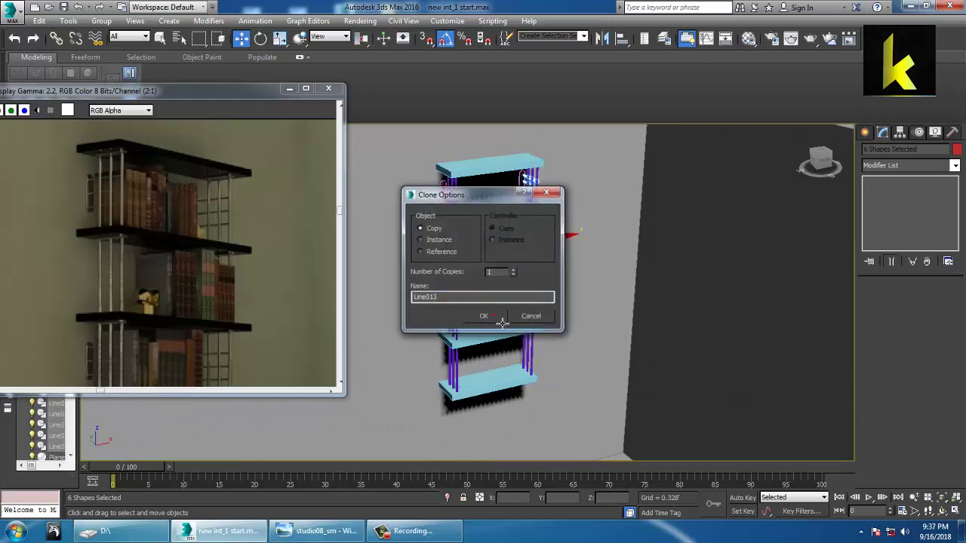
pyautogui.click(498, 318)
pyautogui.scroll(5, 520, 328)
pyautogui.keyDown('alt'); pyautogui.moveTo(519, 328); pyautogui.dragTo(537, 342, button='middle'); pyautogui.keyUp('alt')
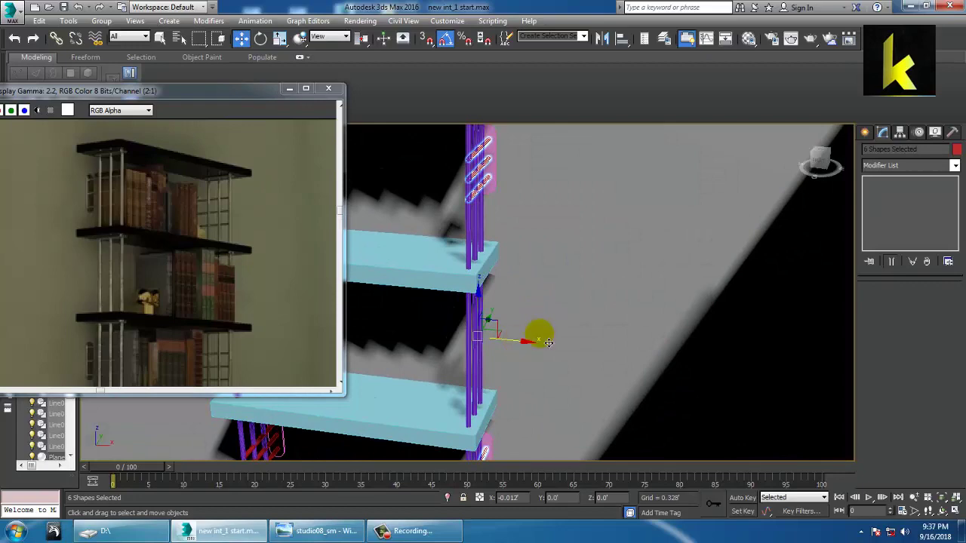
# Step: Select all objects in the Perspective view and assign them a white object colour
pyautogui.hotkey('alt', 'w')
pyautogui.scroll(5, 699, 216)
pyautogui.moveTo(699, 215); pyautogui.dragTo(686, 278, button='middle')
pyautogui.hotkey('alt', 'w')
pyautogui.scroll(2, 691, 249)
pyautogui.hotkey('alt', 'w')
pyautogui.middleClick(654, 389)
pyautogui.hotkey('alt', 'w')
pyautogui.scroll(-4, 651, 396)
pyautogui.moveTo(652, 392)
pyautogui.keyDown('alt'); pyautogui.mouseDown(button='middle')
pyautogui.moveTo(720, 339)
pyautogui.moveTo(662, 380)
pyautogui.mouseUp(button='middle'); pyautogui.keyUp('alt')
pyautogui.scroll(-5, 718, 338)
pyautogui.scroll(-5, 661, 379)
pyautogui.keyDown('alt'); pyautogui.moveTo(674, 337); pyautogui.dragTo(680, 366, button='middle'); pyautogui.keyUp('alt')
pyautogui.moveTo(487, 194); pyautogui.dragTo(940, 538)
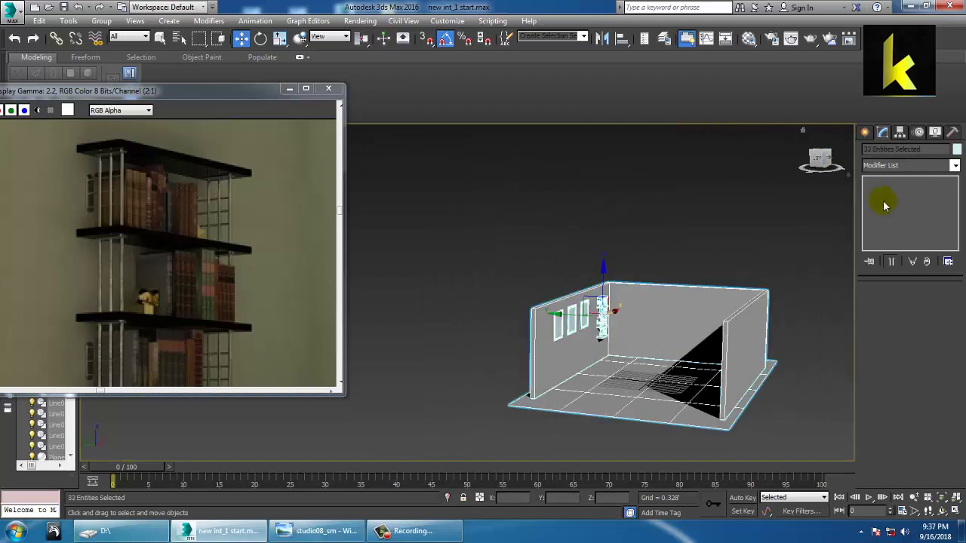
pyautogui.click(956, 150)
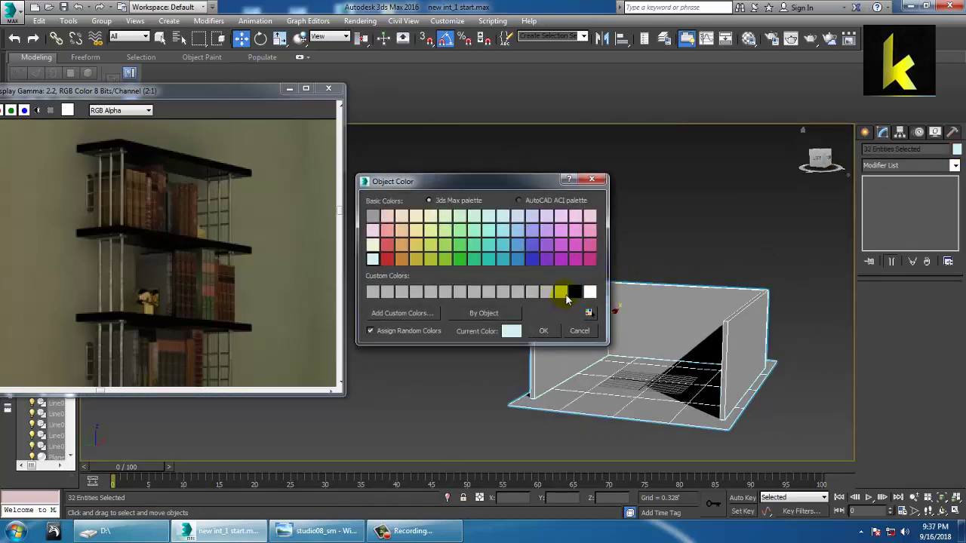
pyautogui.click(558, 330)
pyautogui.click(654, 212)
# Step: Select all parts of the bookshelf, leaving the walls and floor out, and scale the unit up slightly
pyautogui.keyDown('alt'); pyautogui.moveTo(598, 300); pyautogui.dragTo(541, 327, button='middle'); pyautogui.keyUp('alt')
pyautogui.scroll(3, 626, 362)
pyautogui.scroll(3, 626, 362)
pyautogui.scroll(3, 519, 372)
pyautogui.scroll(-1, 146, 253)
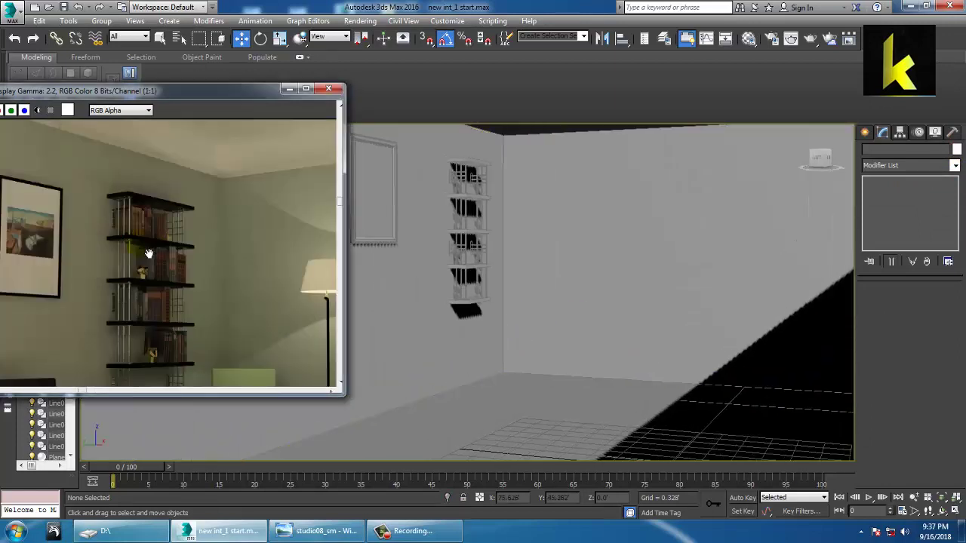
pyautogui.scroll(-3, 149, 254)
pyautogui.keyDown('alt'); pyautogui.moveTo(577, 270); pyautogui.dragTo(513, 264, button='middle'); pyautogui.keyUp('alt')
pyautogui.moveTo(418, 166); pyautogui.dragTo(578, 298)
pyautogui.keyDown('alt'); pyautogui.moveTo(579, 298); pyautogui.dragTo(549, 292, button='middle'); pyautogui.keyUp('alt')
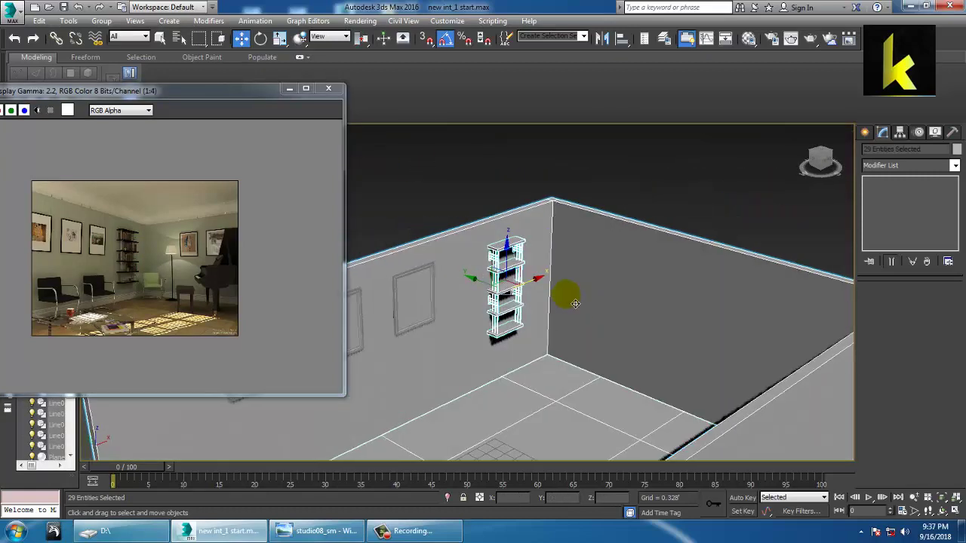
pyautogui.keyDown('alt'); pyautogui.moveTo(720, 388); pyautogui.dragTo(720, 389); pyautogui.keyUp('alt')
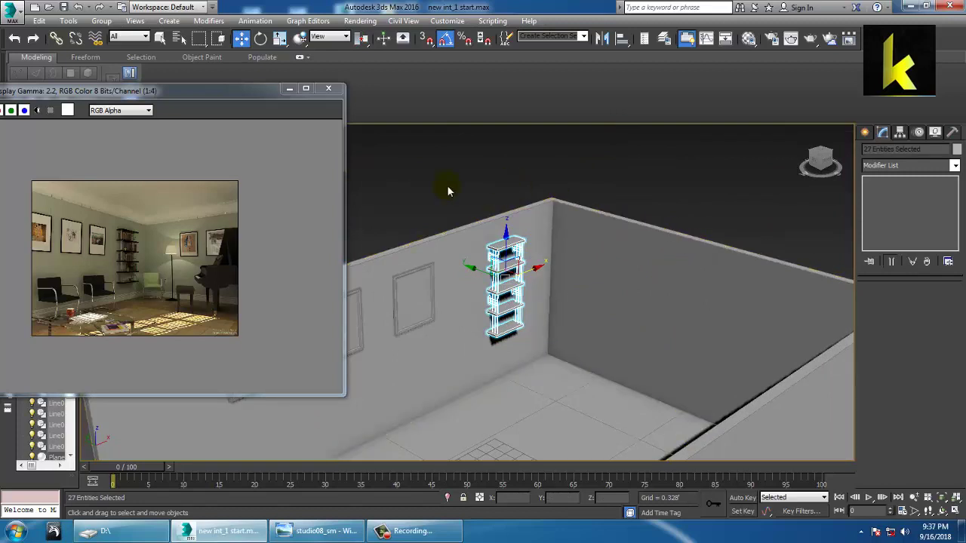
pyautogui.moveTo(447, 185); pyautogui.dragTo(534, 350)
pyautogui.keyDown('alt'); pyautogui.moveTo(614, 176); pyautogui.dragTo(721, 525); pyautogui.keyUp('alt')
pyautogui.press('r')
pyautogui.moveTo(513, 292); pyautogui.dragTo(514, 283)
pyautogui.keyDown('alt'); pyautogui.moveTo(548, 301); pyautogui.dragTo(589, 267, button='middle'); pyautogui.keyUp('alt')
pyautogui.press('w')
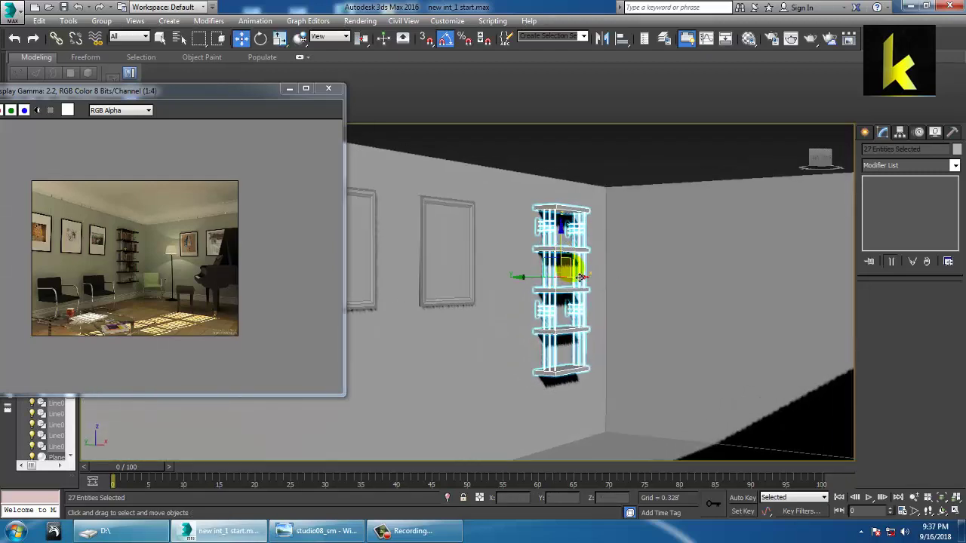
# Step: Reselect the whole bookshelf without the walls and move it about -0.013' along Y
pyautogui.click(534, 150)
pyautogui.keyDown('alt'); pyautogui.moveTo(533, 149); pyautogui.dragTo(566, 290, button='middle'); pyautogui.keyUp('alt')
pyautogui.scroll(3, 573, 293)
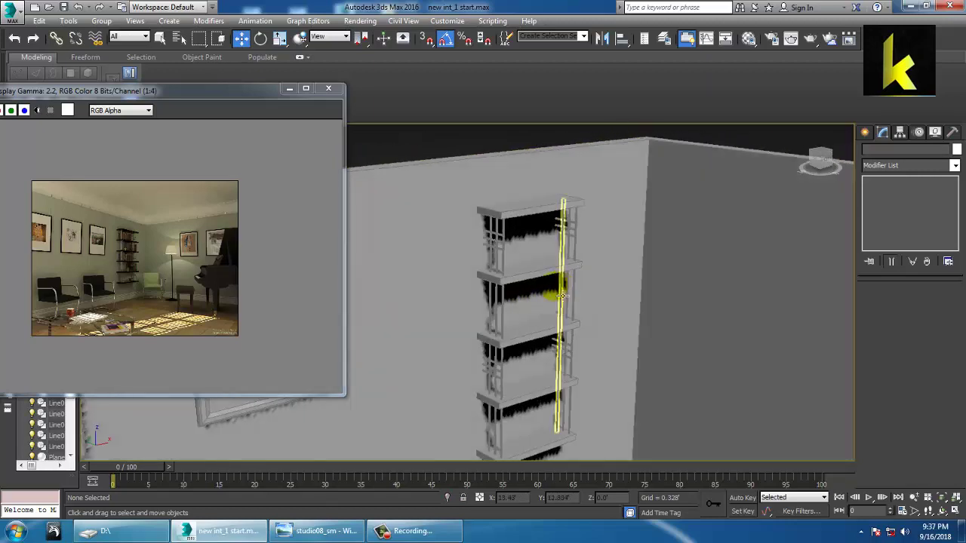
pyautogui.scroll(-5, 562, 297)
pyautogui.moveTo(631, 464); pyautogui.dragTo(633, 465)
pyautogui.keyDown('alt'); pyautogui.moveTo(671, 209); pyautogui.dragTo(779, 429); pyautogui.keyUp('alt')
pyautogui.keyDown('alt'); pyautogui.moveTo(529, 313); pyautogui.dragTo(605, 323, button='middle'); pyautogui.keyUp('alt')
pyautogui.scroll(5, 575, 275)
pyautogui.scroll(3, 608, 325)
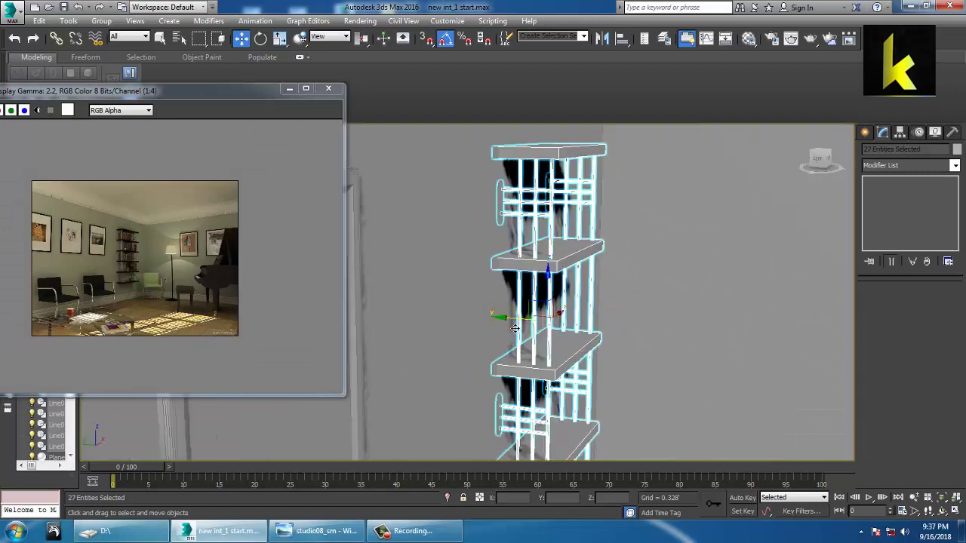
pyautogui.moveTo(507, 319); pyautogui.dragTo(517, 326)
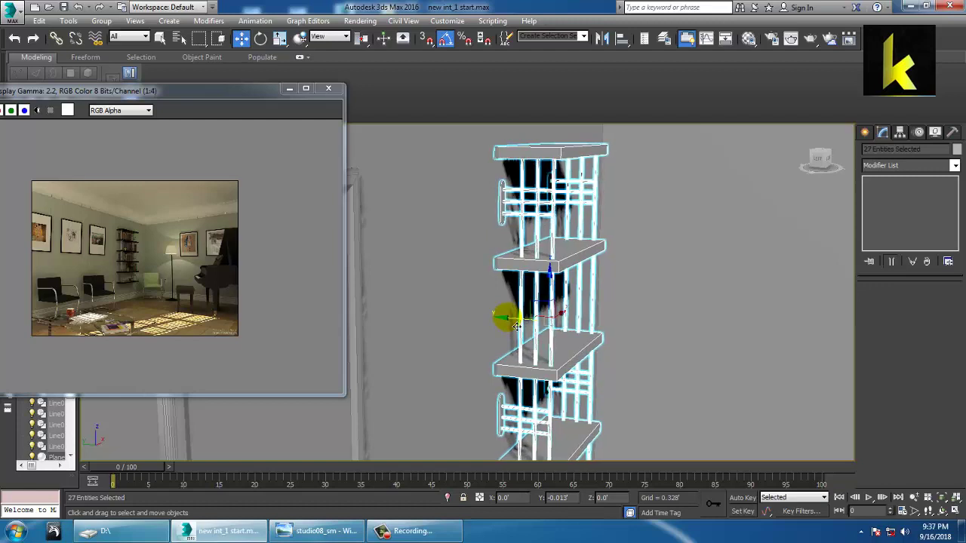
# Step: Compare the room model with the reference image and examine the furniture and the books on the shelves
pyautogui.scroll(-3, 597, 363)
pyautogui.keyDown('alt'); pyautogui.moveTo(601, 363); pyautogui.dragTo(576, 338, button='middle'); pyautogui.keyUp('alt')
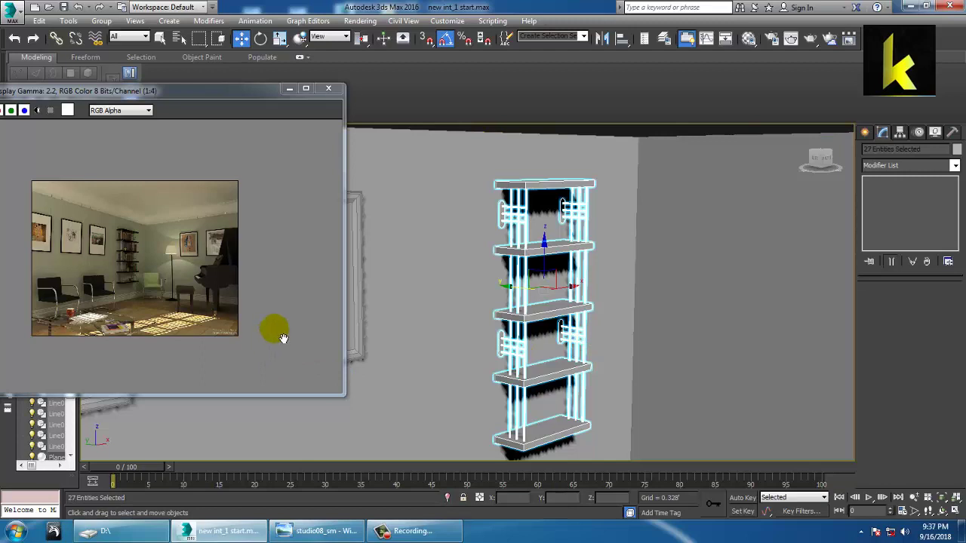
pyautogui.click(171, 330)
pyautogui.scroll(-6, 495, 315)
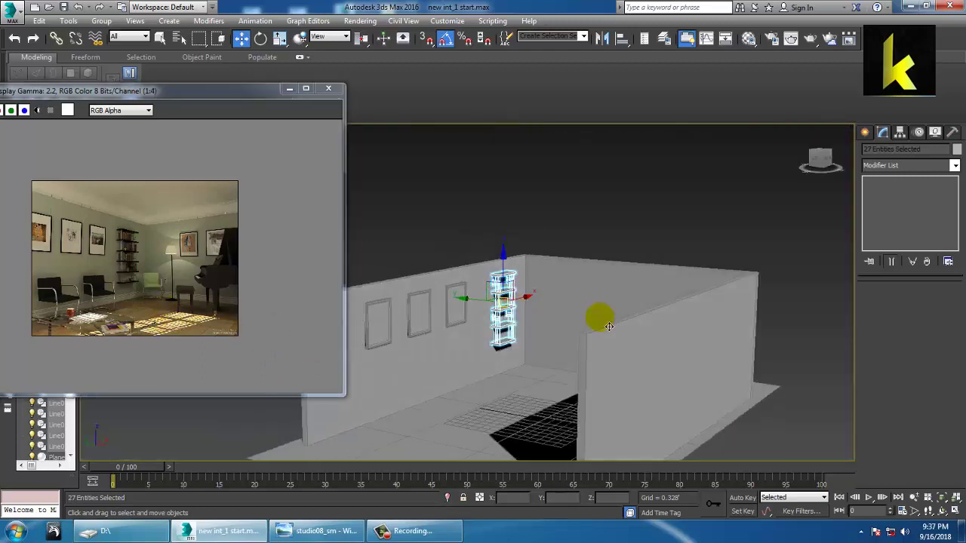
pyautogui.keyDown('alt'); pyautogui.moveTo(617, 328); pyautogui.dragTo(615, 299, button='middle'); pyautogui.keyUp('alt')
pyautogui.click(118, 280)
pyautogui.scroll(2, 132, 281)
pyautogui.moveTo(161, 311); pyautogui.dragTo(369, 173, button='middle')
pyautogui.moveTo(184, 279); pyautogui.dragTo(299, 214, button='middle')
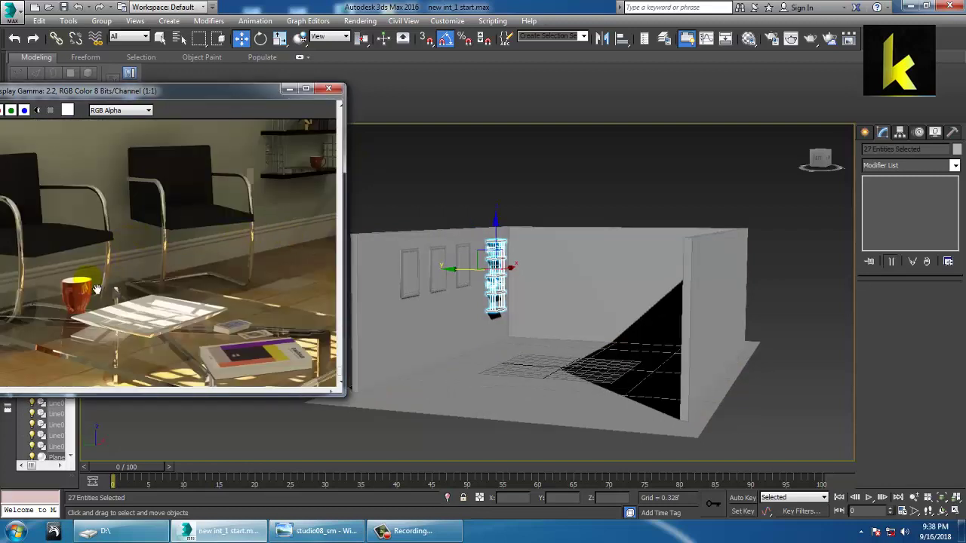
pyautogui.moveTo(213, 271); pyautogui.dragTo(177, 274, button='middle')
pyautogui.scroll(-1, 175, 274)
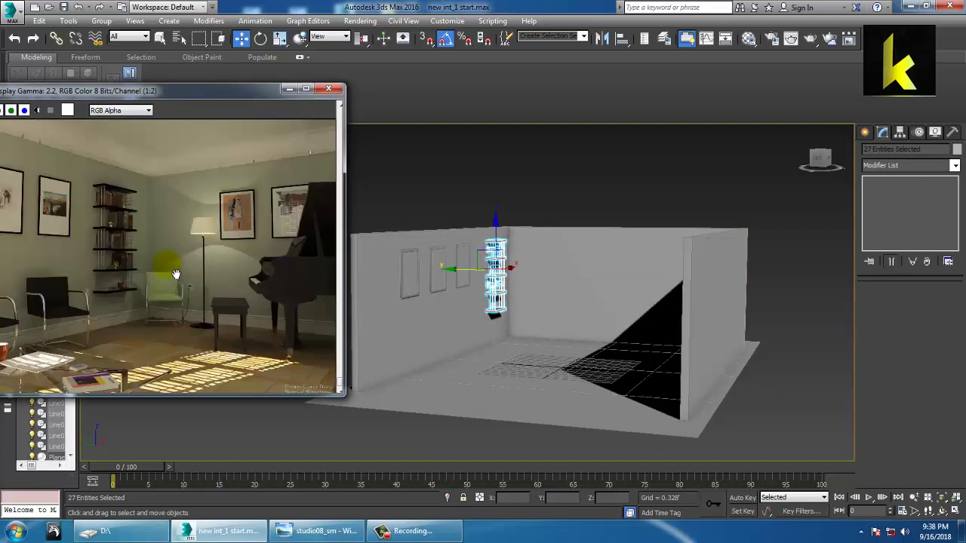
pyautogui.moveTo(127, 225); pyautogui.dragTo(149, 234, button='middle')
pyautogui.scroll(2, 117, 210)
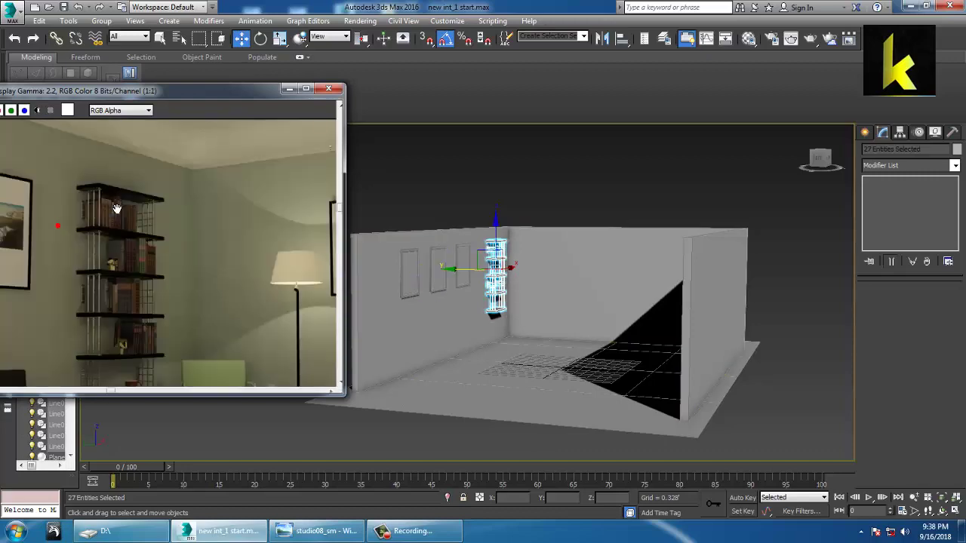
pyautogui.scroll(8, 525, 279)
# Step: Create a narrow box for a book in the Top view, beside the left rods inside the bookshelf outline
pyautogui.hotkey('alt', 'w')
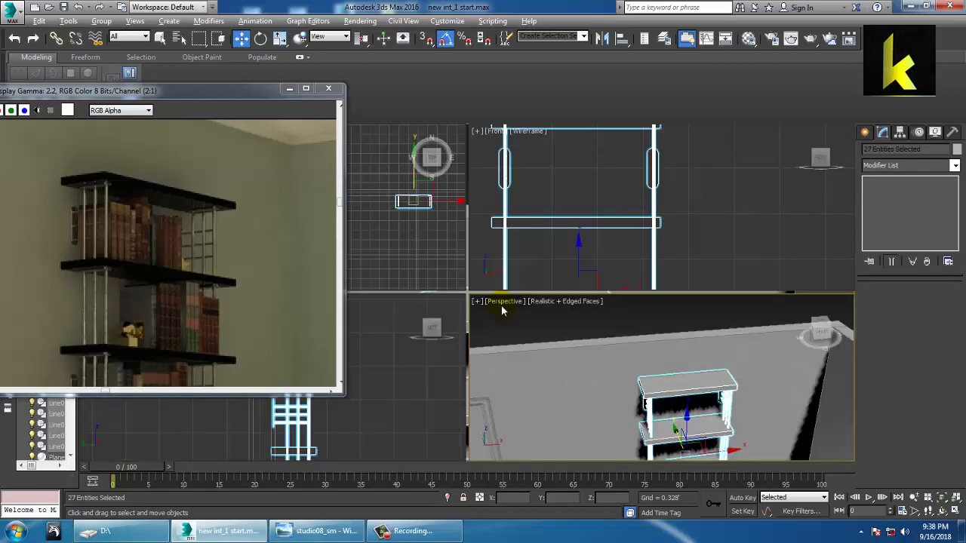
pyautogui.click(374, 218)
pyautogui.hotkey('alt', 'w')
pyautogui.moveTo(465, 265); pyautogui.dragTo(421, 250, button='middle')
pyautogui.scroll(3, 517, 251)
pyautogui.moveTo(551, 253); pyautogui.dragTo(401, 234, button='middle')
pyautogui.press('z')
pyautogui.scroll(10, 567, 252)
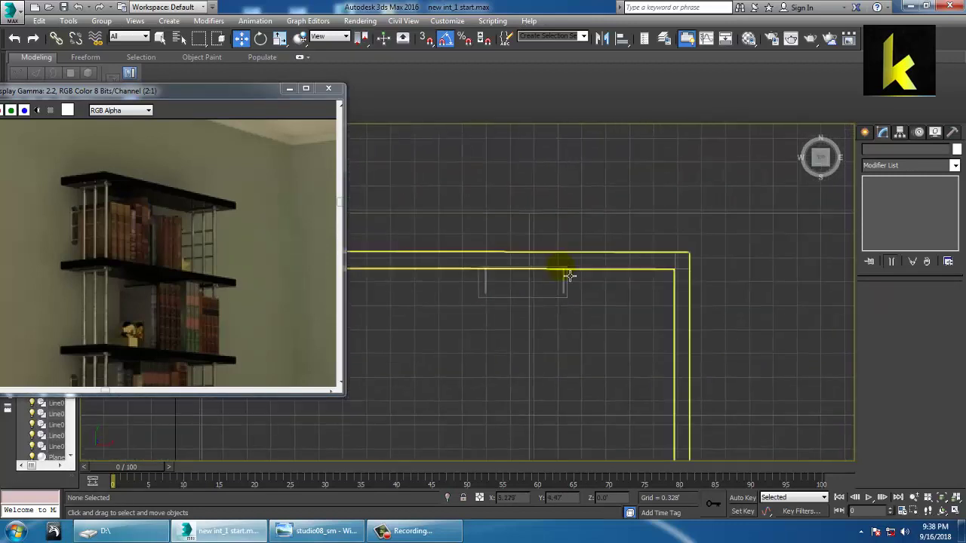
pyautogui.click(865, 132)
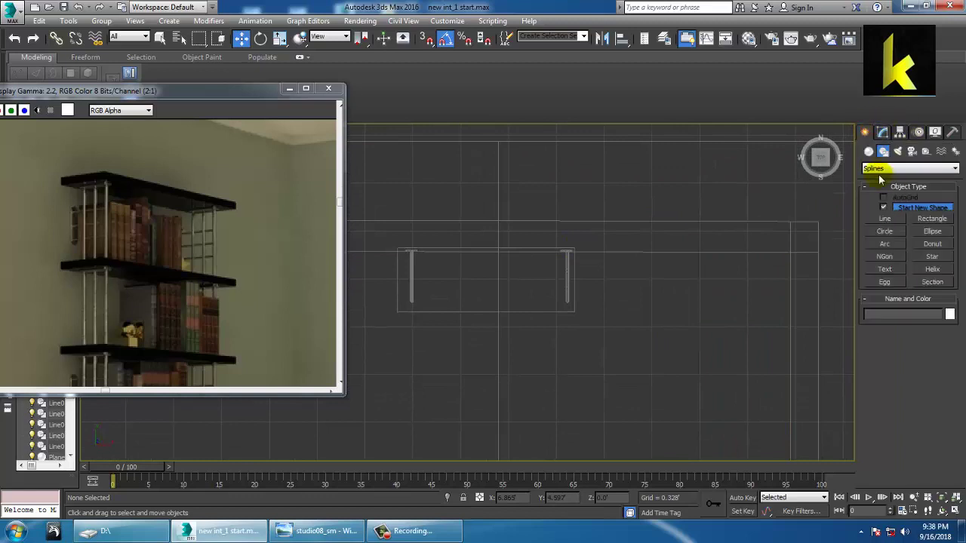
pyautogui.click(869, 151)
pyautogui.click(889, 211)
pyautogui.scroll(3, 594, 317)
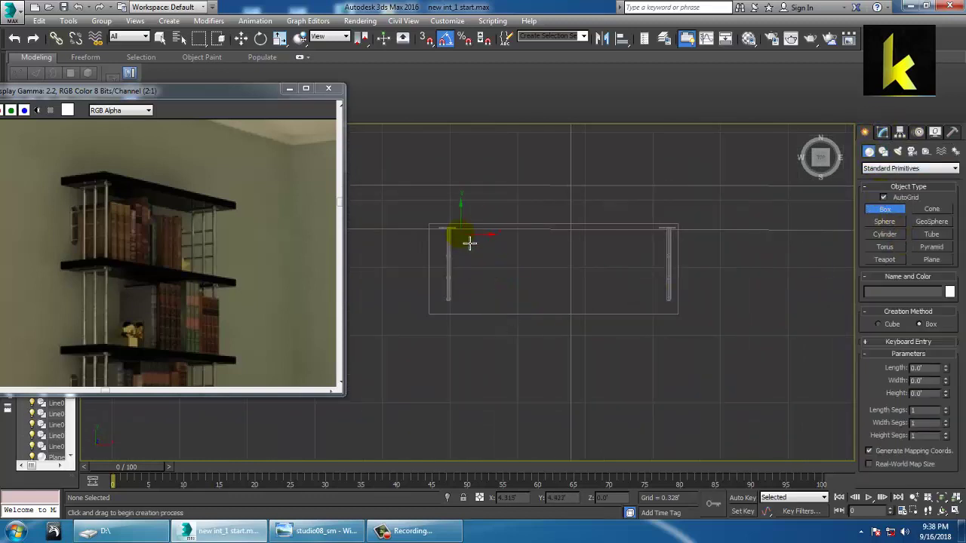
pyautogui.click(476, 270)
pyautogui.press('w')
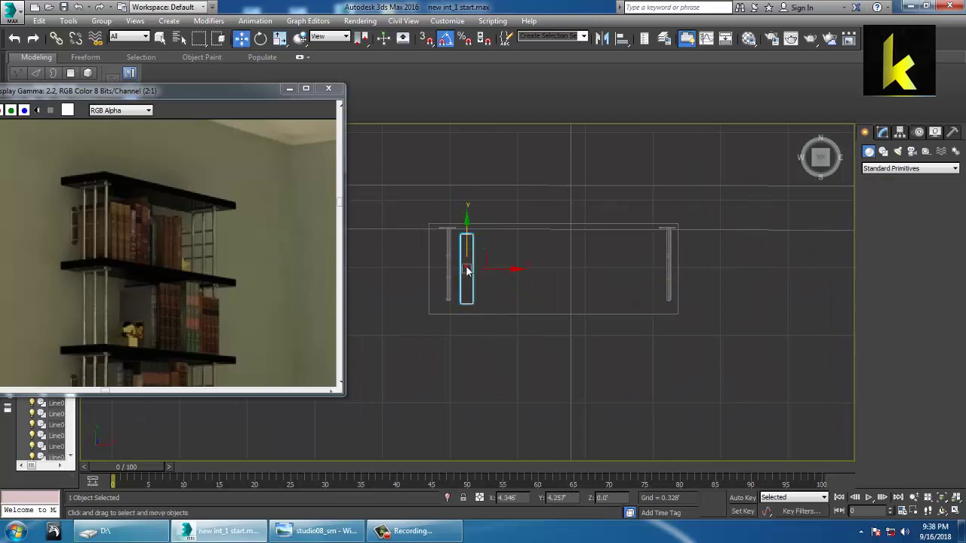
# Step: Move the book box down from above the bookshelf onto the shelf below the top board
pyautogui.hotkey('alt', 'w')
pyautogui.middleClick(696, 390)
pyautogui.press('z')
pyautogui.hotkey('alt', 'w')
pyautogui.scroll(-10, 648, 375)
pyautogui.keyDown('alt'); pyautogui.moveTo(647, 376); pyautogui.dragTo(672, 424, button='middle'); pyautogui.keyUp('alt')
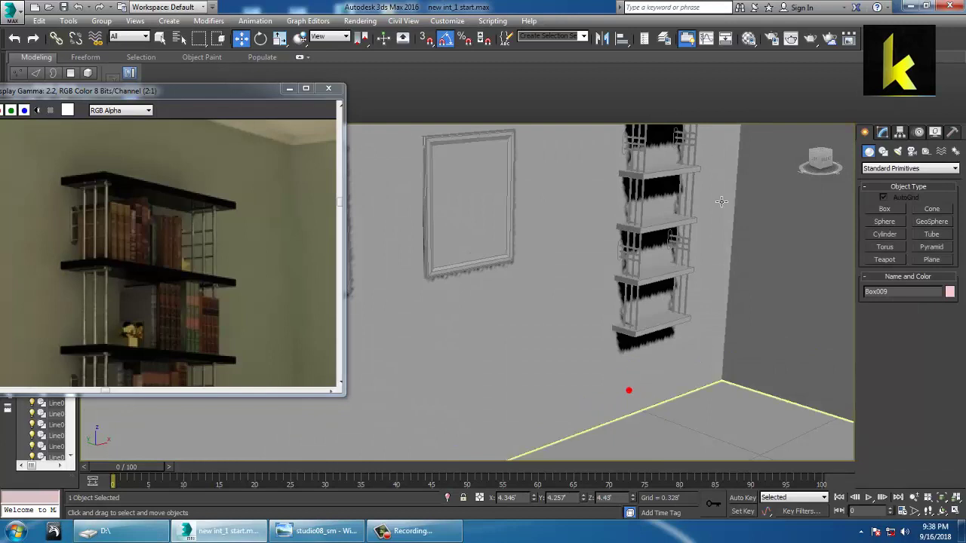
pyautogui.moveTo(722, 202); pyautogui.dragTo(705, 311, button='middle')
pyautogui.scroll(4, 656, 239)
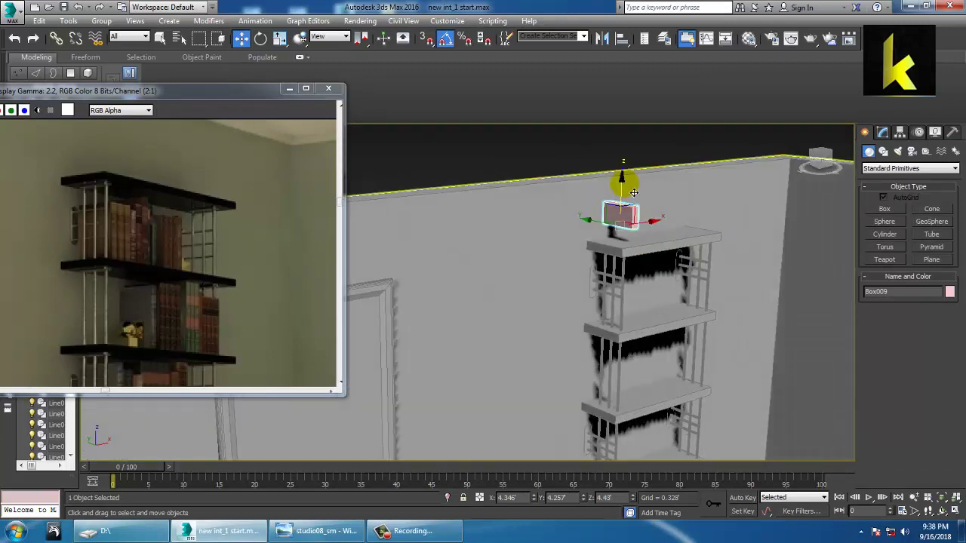
pyautogui.moveTo(633, 193); pyautogui.dragTo(674, 327)
pyautogui.keyDown('alt'); pyautogui.moveTo(673, 327); pyautogui.dragTo(642, 324, button='middle'); pyautogui.keyUp('alt')
# Step: Scale the box taller to book height and clone it along X as a side-by-side row of copies
pyautogui.press('r')
pyautogui.moveTo(619, 280); pyautogui.dragTo(624, 233)
pyautogui.scroll(-1, 673, 310)
pyautogui.press('w')
pyautogui.scroll(3, 673, 309)
pyautogui.moveTo(648, 352); pyautogui.dragTo(655, 345)
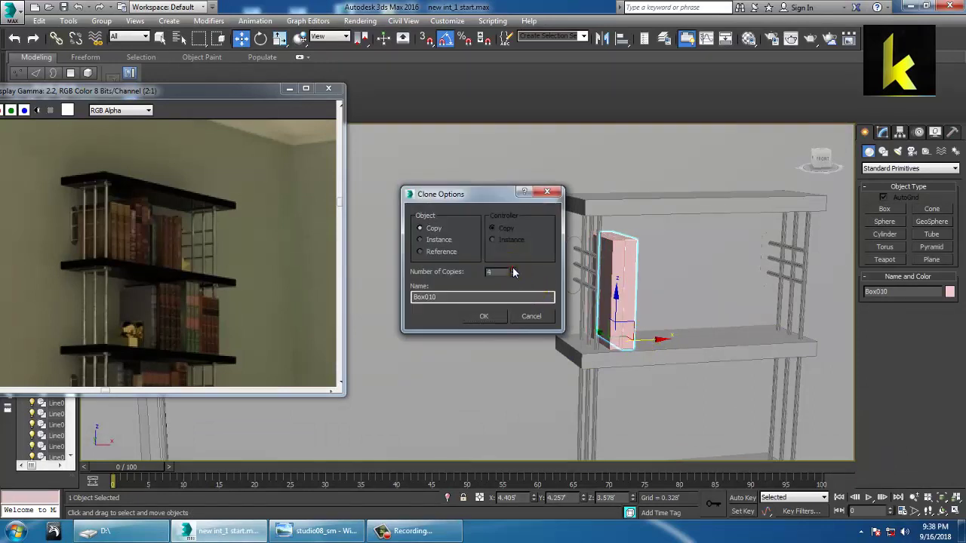
pyautogui.click(492, 317)
# Step: Select the book boxes together with the bookshelf parts and convert them to Editable Poly
pyautogui.click(680, 266)
pyautogui.rightClick(675, 257)
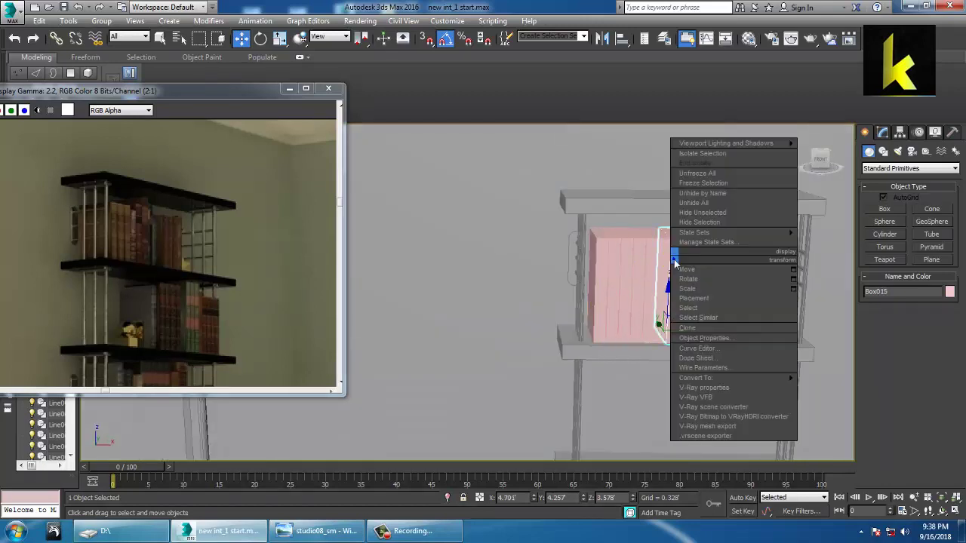
pyautogui.click(509, 233)
pyautogui.scroll(-2, 509, 234)
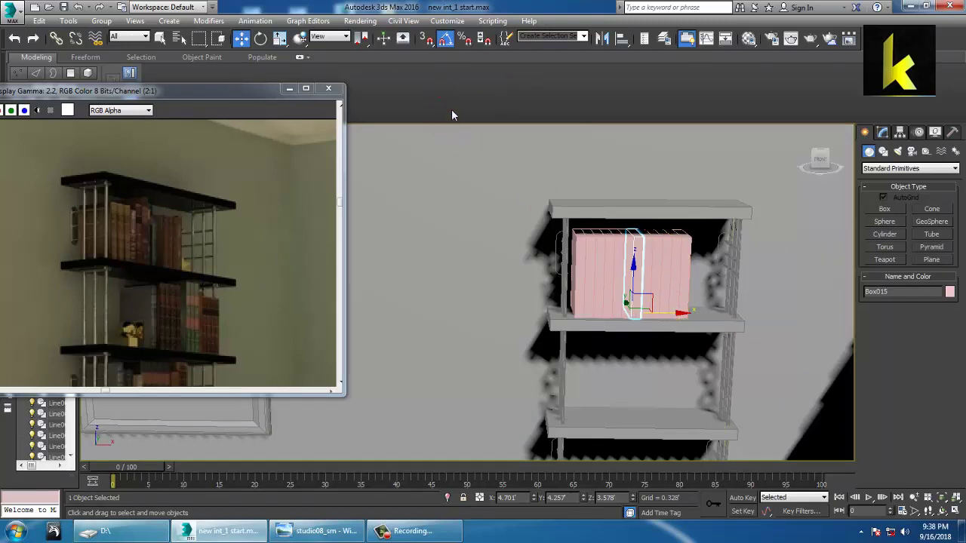
pyautogui.click(882, 132)
pyautogui.scroll(-4, 755, 234)
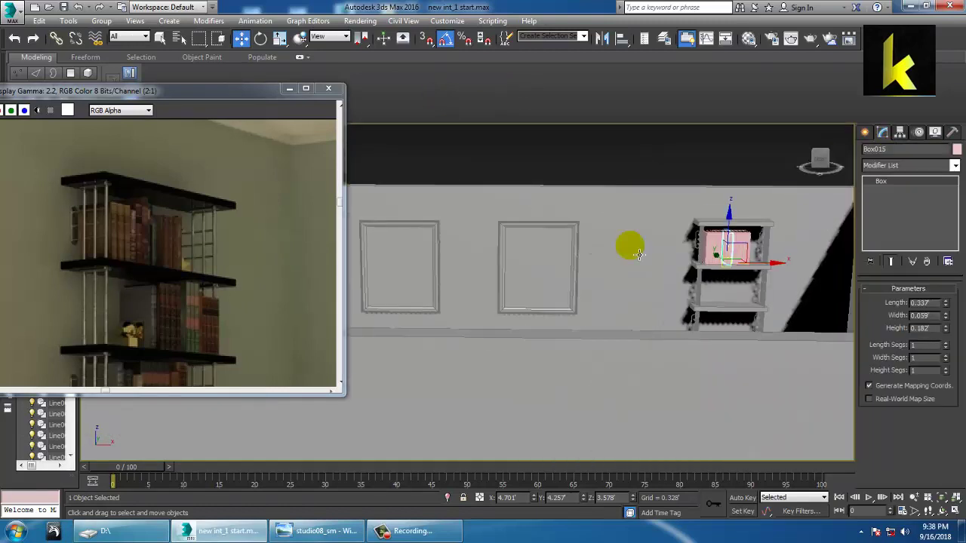
pyautogui.click(725, 242)
pyautogui.rightClick(726, 240)
pyautogui.moveTo(788, 362)
pyautogui.click(888, 371)
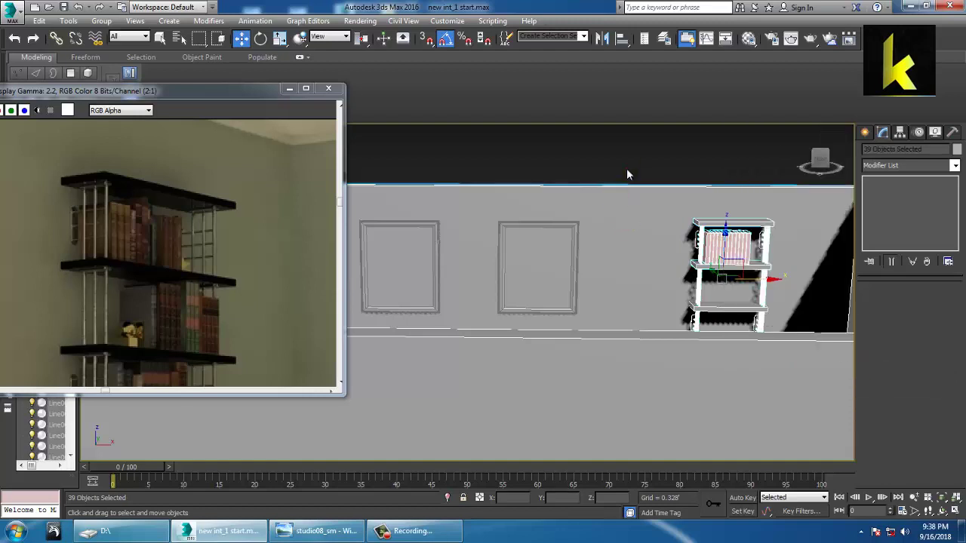
# Step: Lower the top vertices of the fifth book from the left to make it shorter
pyautogui.scroll(5, 640, 286)
pyautogui.click(604, 266)
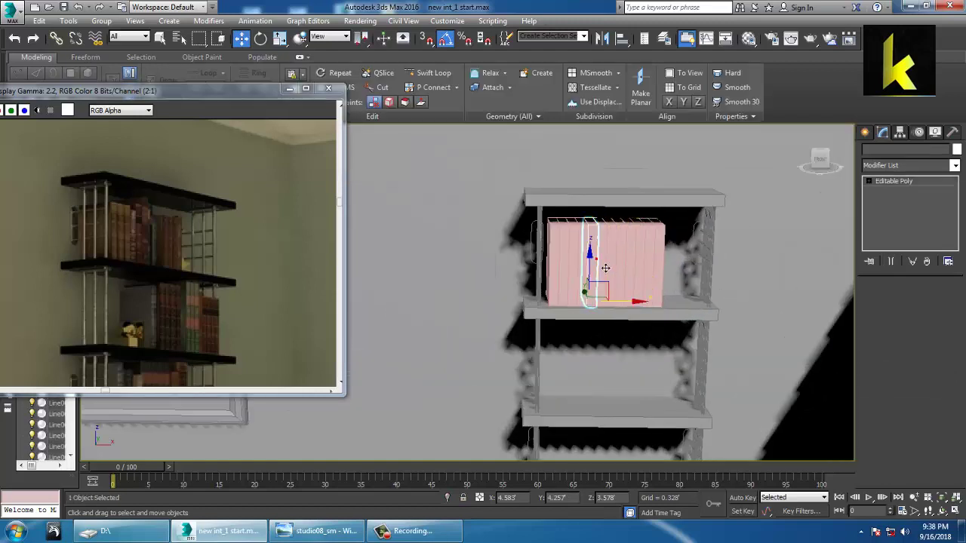
pyautogui.press('1')
pyautogui.moveTo(531, 173); pyautogui.dragTo(656, 277)
pyautogui.moveTo(592, 177); pyautogui.dragTo(603, 206)
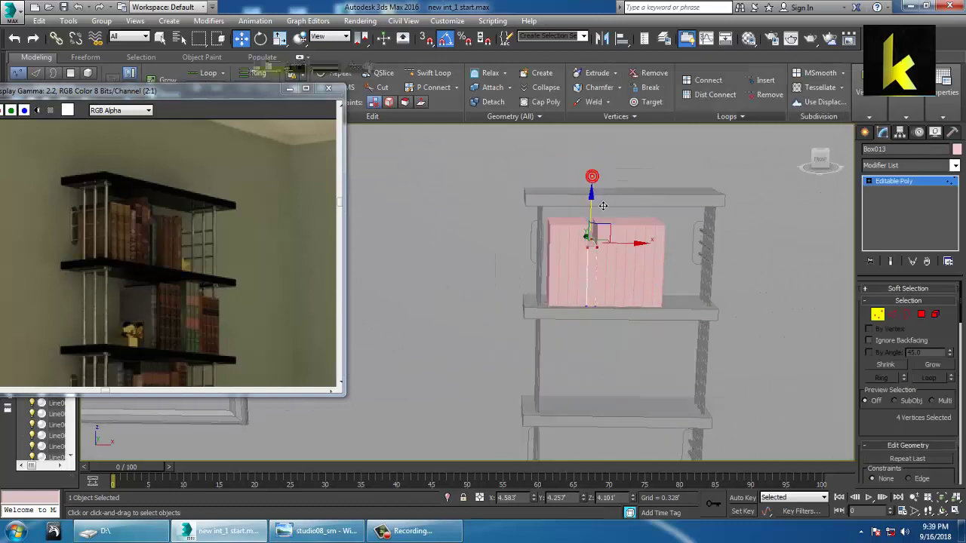
pyautogui.click(927, 185)
# Step: Lower the top vertices of the ninth and third books from the left to vary their heights
pyautogui.click(628, 258)
pyautogui.press('1')
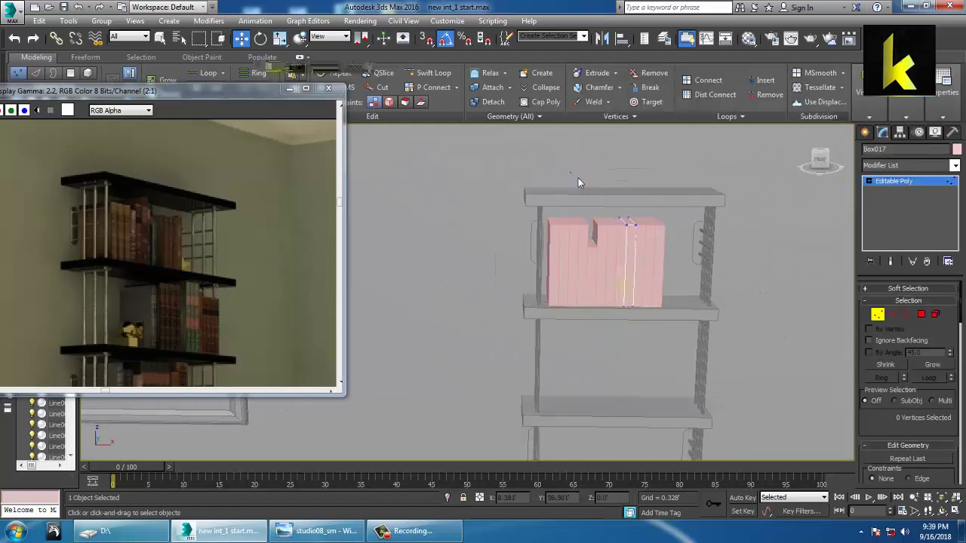
pyautogui.click(896, 182)
pyautogui.click(576, 259)
pyautogui.press('1')
pyautogui.click(529, 166)
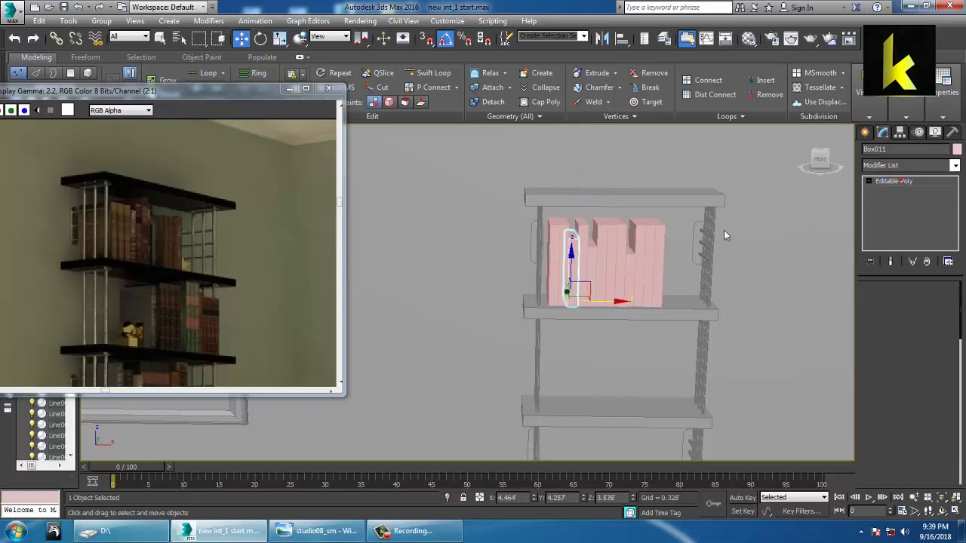
pyautogui.click(898, 187)
# Step: Lower the top vertices of the last book at the right end of the row slightly
pyautogui.click(656, 245)
pyautogui.press('1')
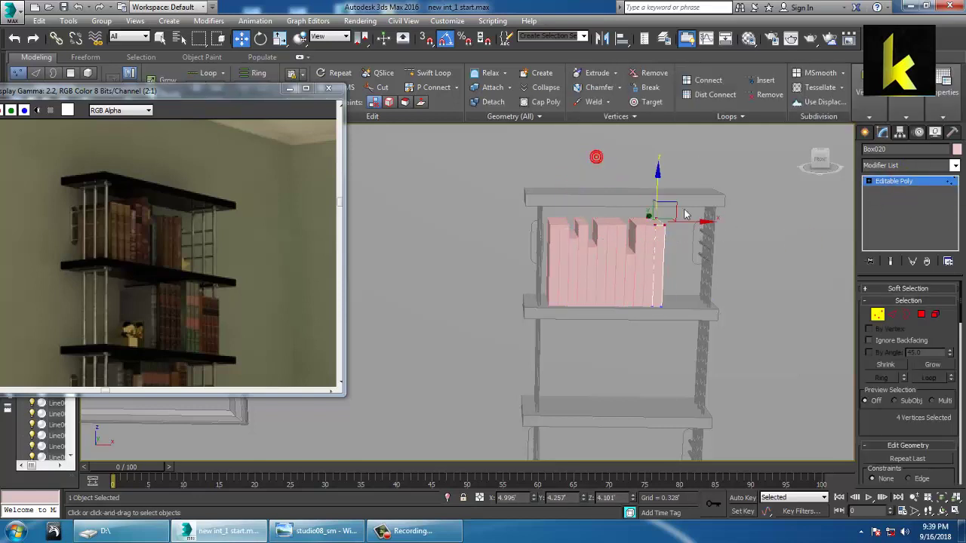
pyautogui.click(887, 188)
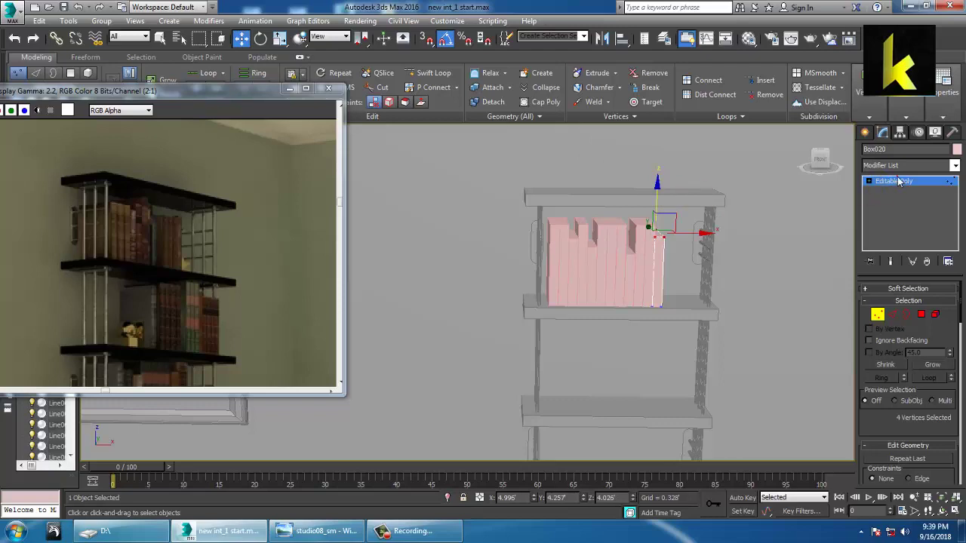
pyautogui.click(898, 182)
# Step: Select the bookshelf together with its row of books in the Perspective view
pyautogui.keyDown('alt'); pyautogui.moveTo(672, 265); pyautogui.dragTo(576, 276, button='middle'); pyautogui.keyUp('alt')
pyautogui.scroll(-4, 576, 276)
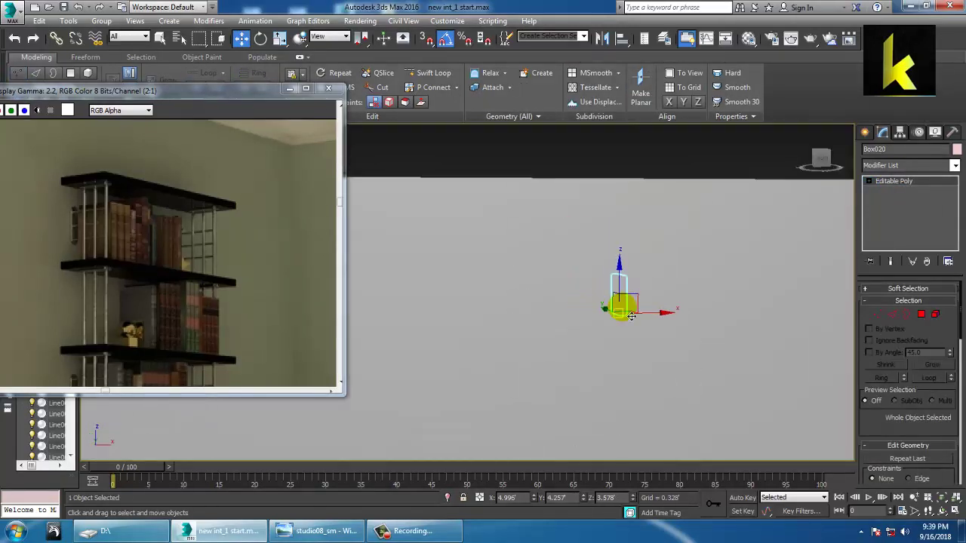
pyautogui.scroll(-2, 632, 316)
pyautogui.keyDown('alt'); pyautogui.moveTo(627, 310); pyautogui.dragTo(631, 320, button='middle'); pyautogui.keyUp('alt')
pyautogui.moveTo(516, 213); pyautogui.dragTo(699, 374)
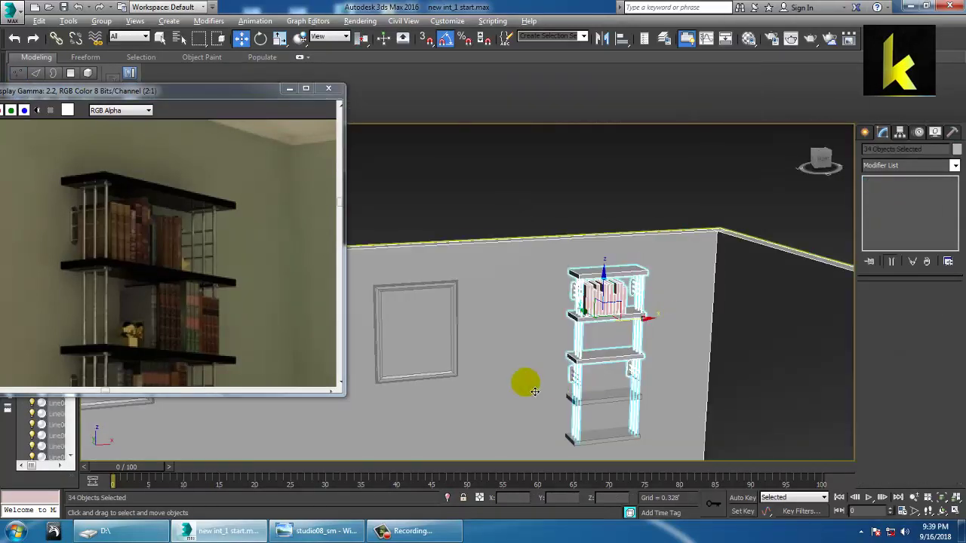
pyautogui.scroll(8, 544, 234)
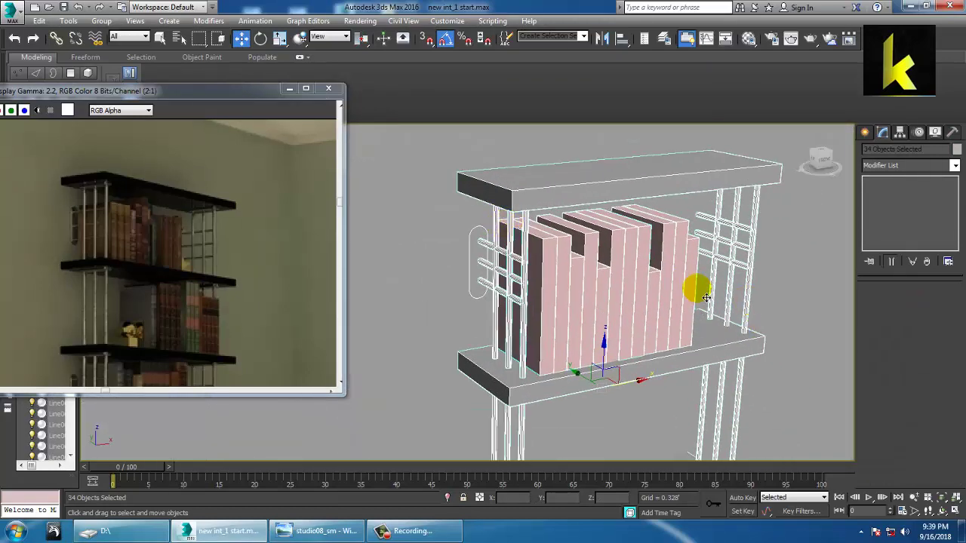
# Step: Select nine adjacent books from the right end of the top row and copy them down onto the second shelf compartment
pyautogui.click(688, 289)
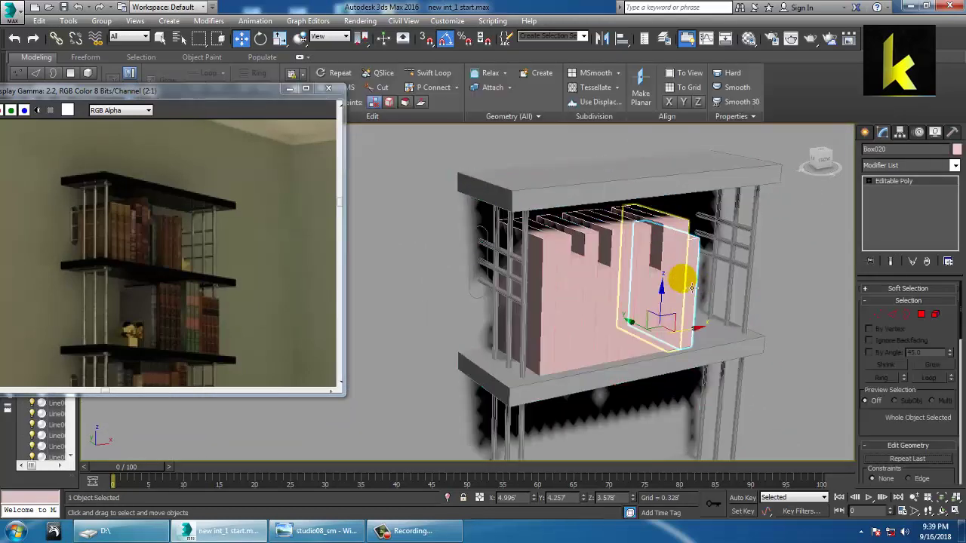
pyautogui.keyDown('ctrl'); pyautogui.click(682, 290); pyautogui.keyUp('ctrl')
pyautogui.keyDown('ctrl'); pyautogui.click(671, 296); pyautogui.keyUp('ctrl')
pyautogui.keyDown('ctrl'); pyautogui.click(654, 304); pyautogui.keyUp('ctrl')
pyautogui.keyDown('ctrl'); pyautogui.click(648, 306); pyautogui.keyUp('ctrl')
pyautogui.keyDown('ctrl'); pyautogui.click(640, 308); pyautogui.keyUp('ctrl')
pyautogui.keyDown('ctrl'); pyautogui.click(620, 308); pyautogui.keyUp('ctrl')
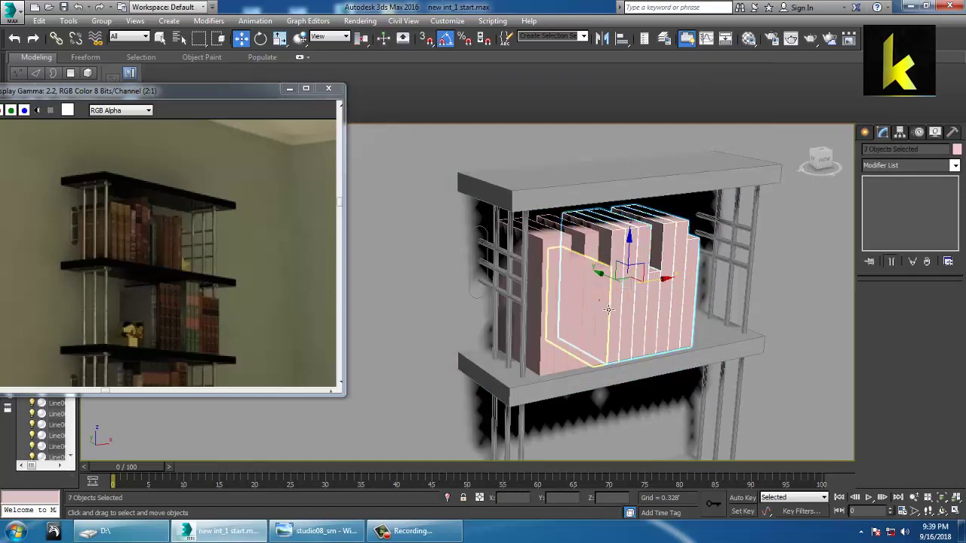
pyautogui.keyDown('ctrl'); pyautogui.click(608, 310); pyautogui.keyUp('ctrl')
pyautogui.keyDown('ctrl'); pyautogui.click(597, 303); pyautogui.keyUp('ctrl')
pyautogui.scroll(-4, 638, 287)
pyautogui.keyDown('alt'); pyautogui.moveTo(675, 340); pyautogui.dragTo(584, 223, button='middle'); pyautogui.keyUp('alt')
pyautogui.moveTo(562, 195)
pyautogui.mouseDown()
pyautogui.moveTo(547, 254)
pyautogui.moveTo(626, 310)
pyautogui.mouseUp()
pyautogui.click(491, 317)
# Step: Copy the nine books from the second compartment down onto the third one, following the reference image
pyautogui.keyDown('alt'); pyautogui.moveTo(641, 309); pyautogui.dragTo(578, 269, button='middle'); pyautogui.keyUp('alt')
pyautogui.moveTo(204, 338); pyautogui.dragTo(210, 191, button='middle')
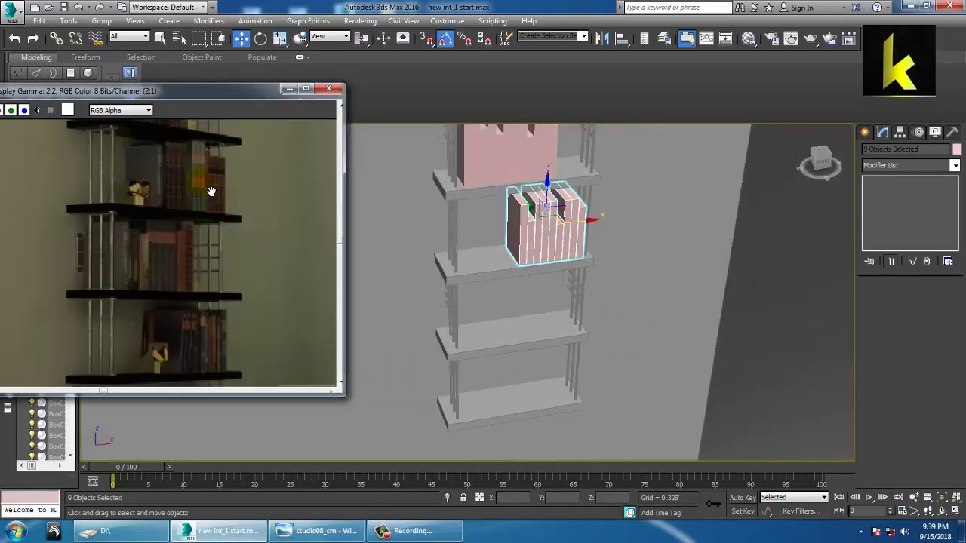
pyautogui.moveTo(254, 300); pyautogui.dragTo(255, 284, button='middle')
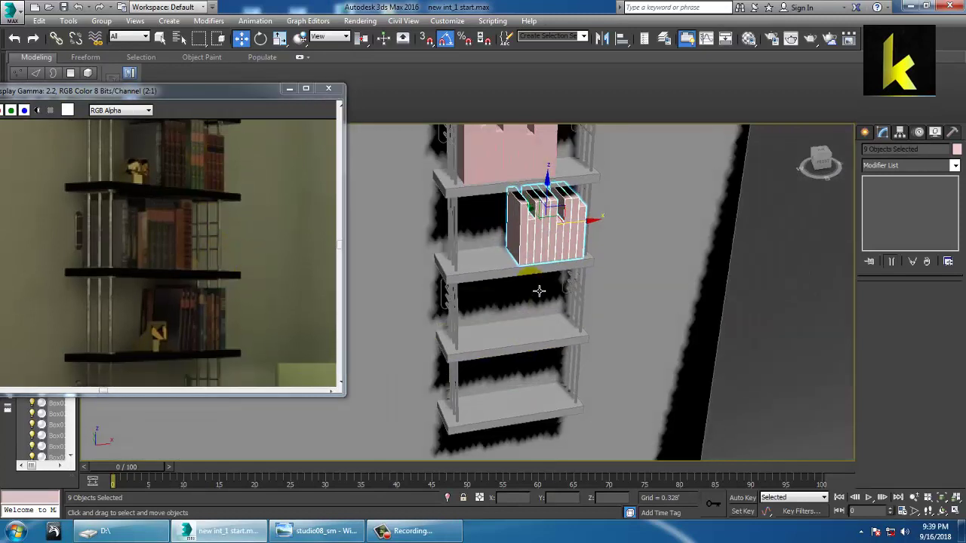
pyautogui.scroll(-5, 532, 291)
pyautogui.scroll(3, 554, 302)
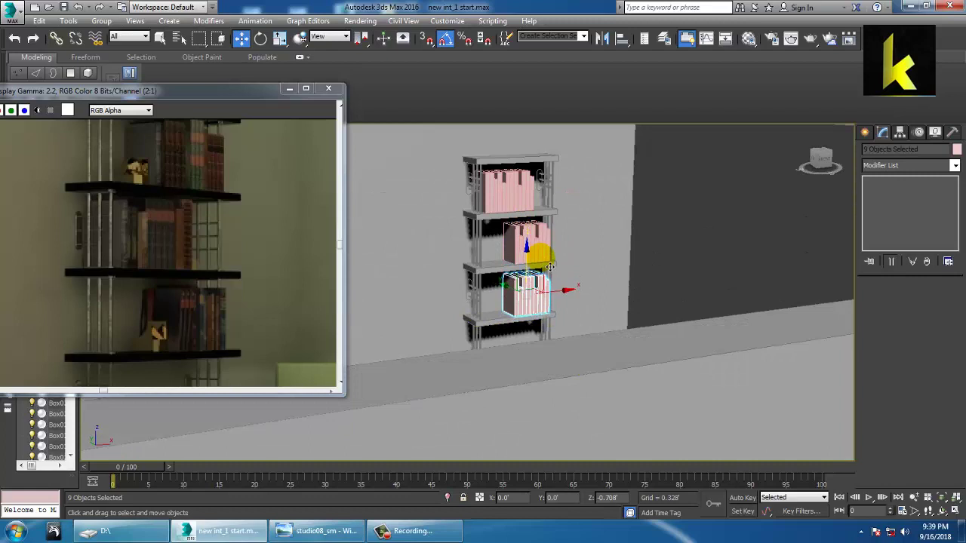
pyautogui.click(485, 323)
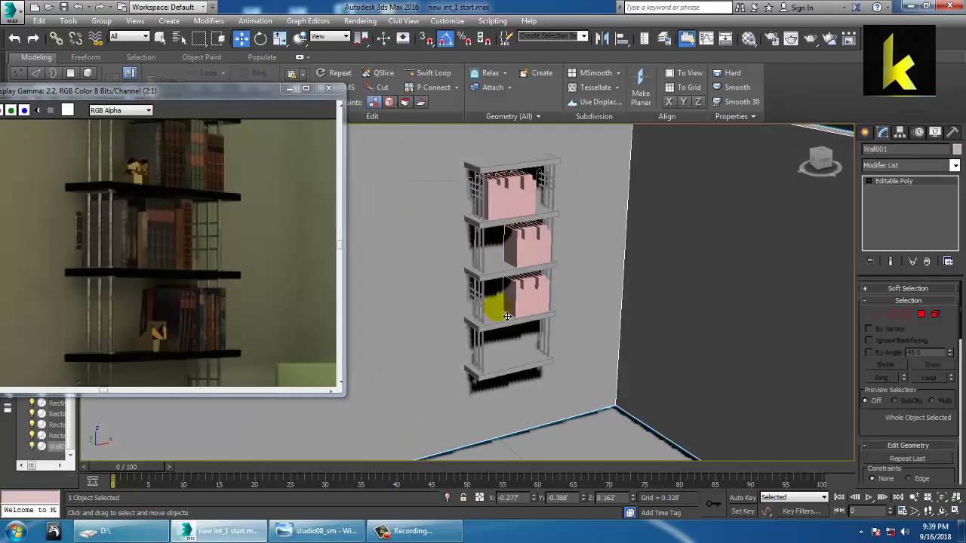
# Step: Select the nine books in the third compartment and move them along X to its left end
pyautogui.click(555, 305)
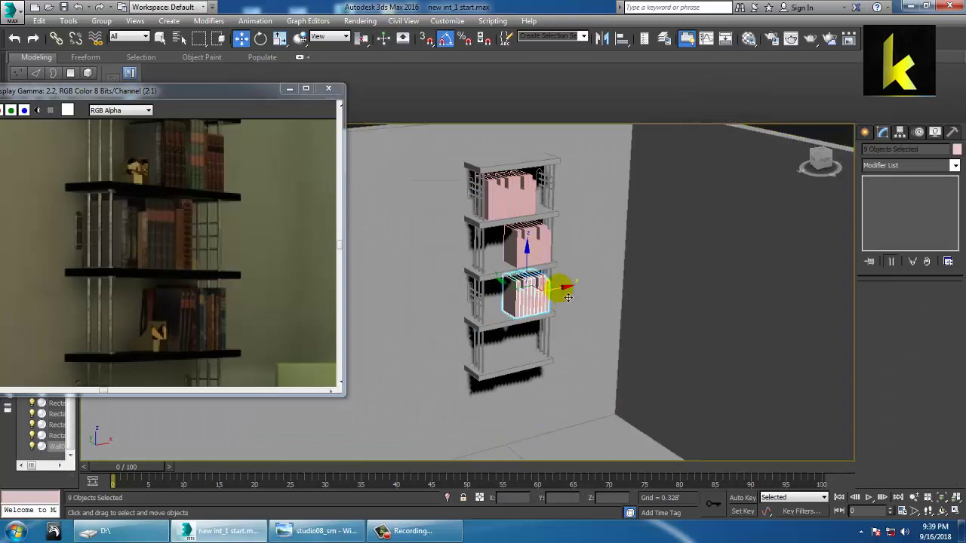
pyautogui.moveTo(567, 297); pyautogui.dragTo(538, 302)
pyautogui.scroll(3, 552, 307)
pyautogui.keyDown('alt'); pyautogui.moveTo(553, 308); pyautogui.dragTo(517, 260, button='middle'); pyautogui.keyUp('alt')
pyautogui.scroll(1, 518, 280)
pyautogui.scroll(1, 518, 260)
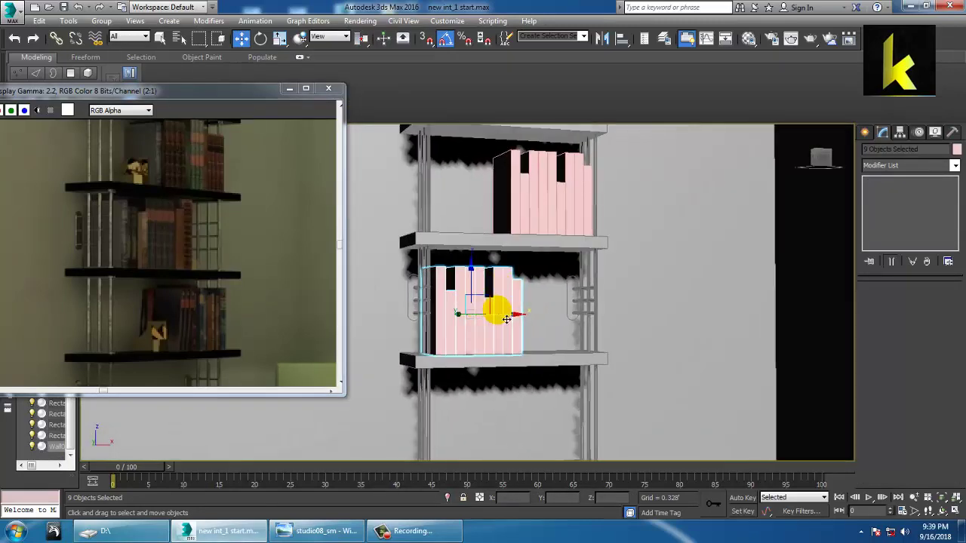
# Step: Lower the top vertices of the first and fourth books from the left in the third compartment to vary their heights
pyautogui.click(440, 311)
pyautogui.press('1')
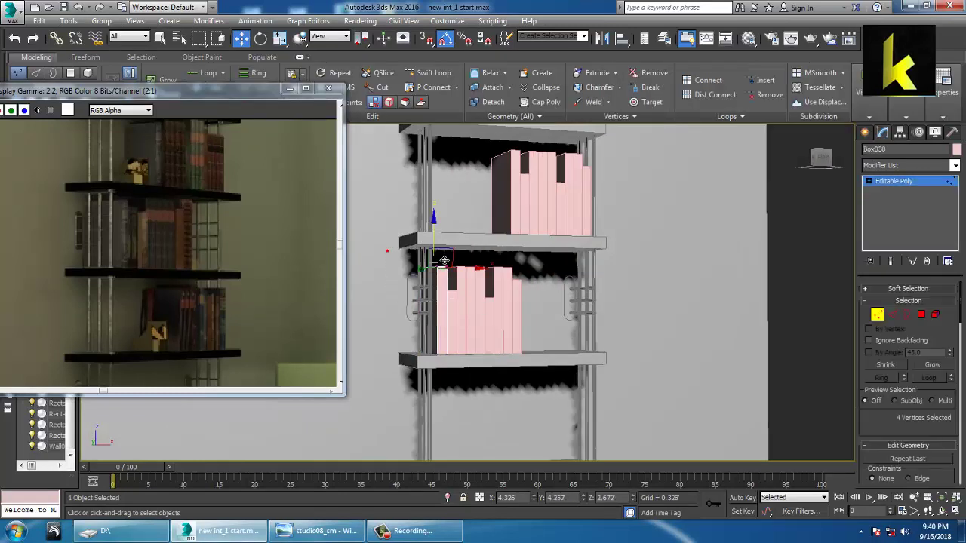
pyautogui.keyDown('alt'); pyautogui.moveTo(451, 277); pyautogui.dragTo(487, 294, button='middle'); pyautogui.keyUp('alt')
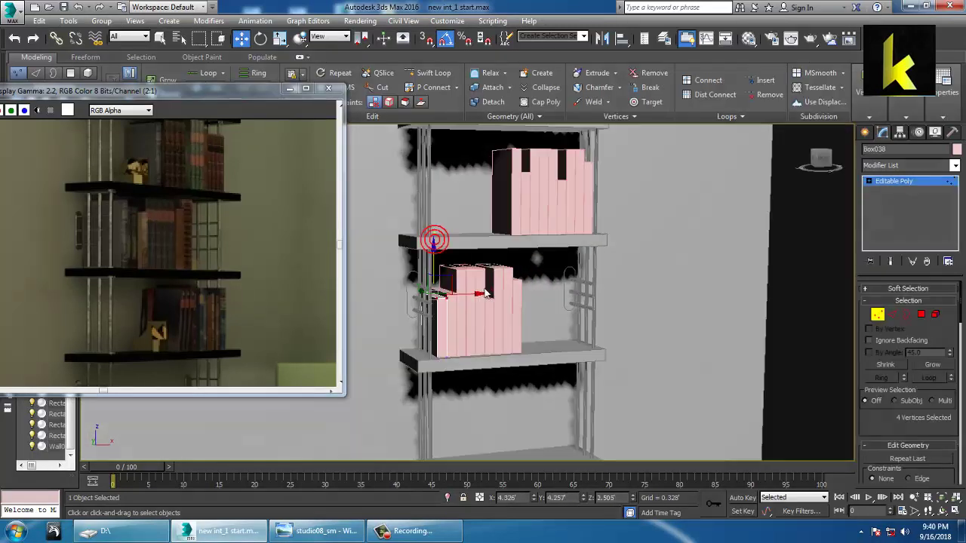
pyautogui.click(907, 184)
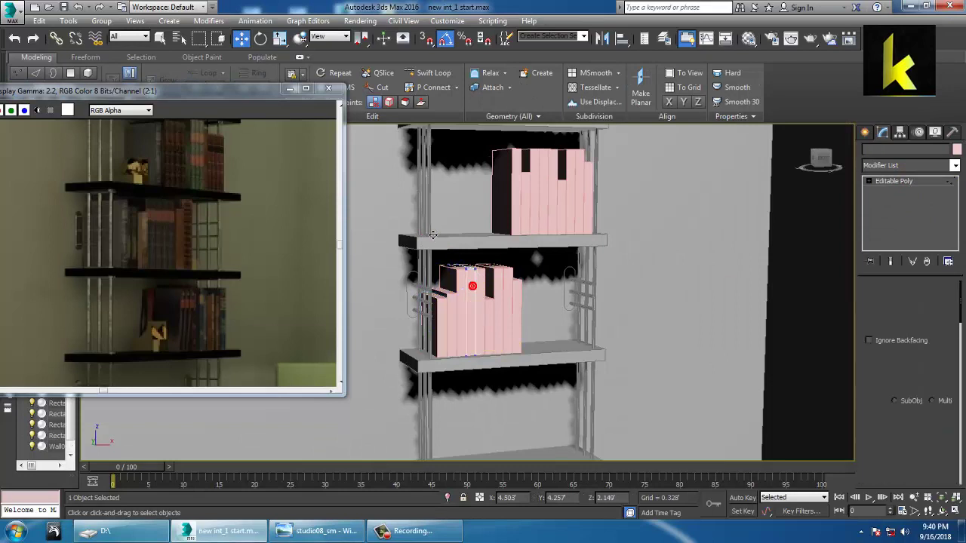
pyautogui.press('1')
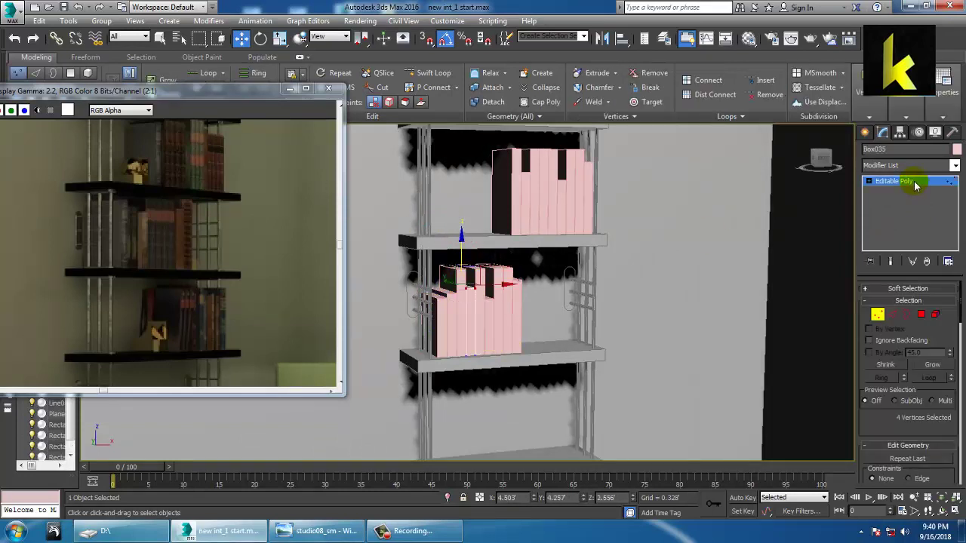
pyautogui.click(905, 187)
# Step: Compare the lower shelves and the overall room with the reference image, and minimise the reference image window
pyautogui.keyDown('alt'); pyautogui.moveTo(569, 371); pyautogui.dragTo(574, 315, button='middle'); pyautogui.keyUp('alt')
pyautogui.moveTo(239, 335); pyautogui.dragTo(211, 138)
pyautogui.moveTo(228, 210); pyautogui.dragTo(244, 269, button='middle')
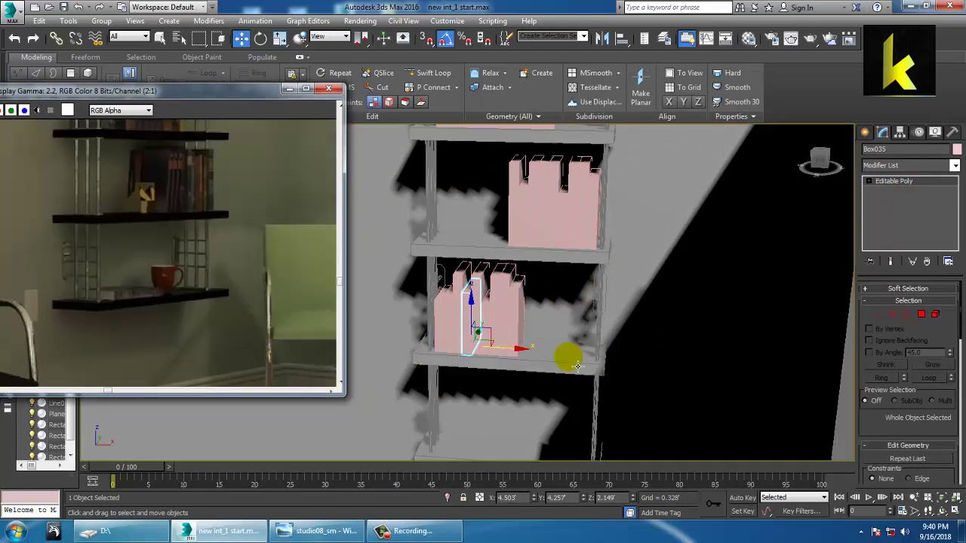
pyautogui.scroll(-1, 583, 359)
pyautogui.keyDown('alt'); pyautogui.moveTo(585, 354); pyautogui.dragTo(565, 292, button='middle'); pyautogui.keyUp('alt')
pyautogui.scroll(-1, 578, 313)
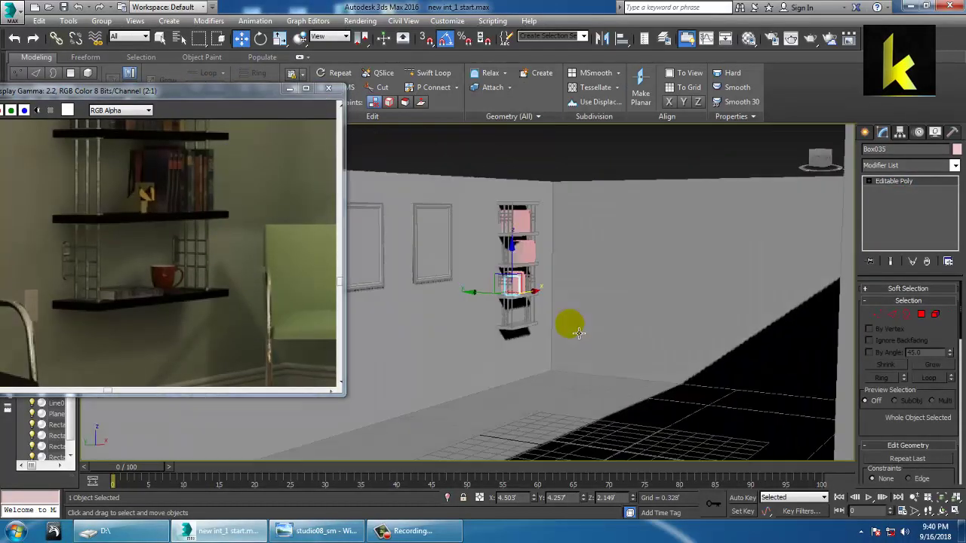
pyautogui.keyDown('alt'); pyautogui.moveTo(579, 333); pyautogui.dragTo(452, 170, button='middle'); pyautogui.keyUp('alt')
pyautogui.scroll(-2, 194, 259)
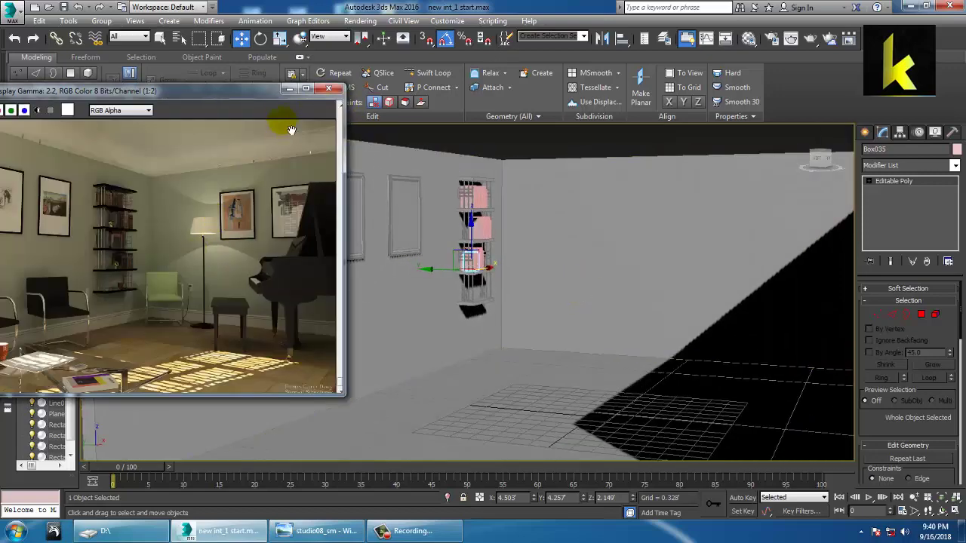
pyautogui.click(288, 90)
pyautogui.keyDown('alt'); pyautogui.moveTo(610, 344); pyautogui.dragTo(607, 288, button='middle'); pyautogui.keyUp('alt')
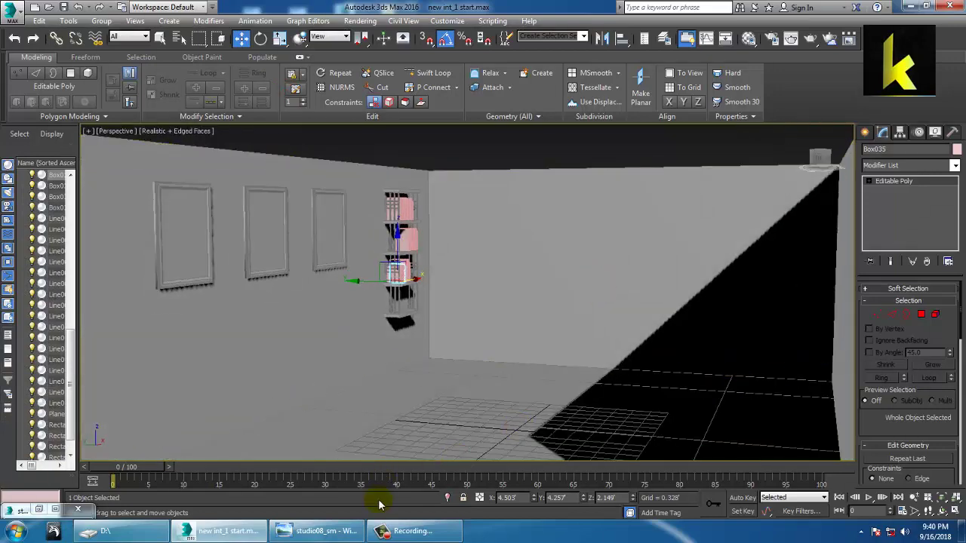